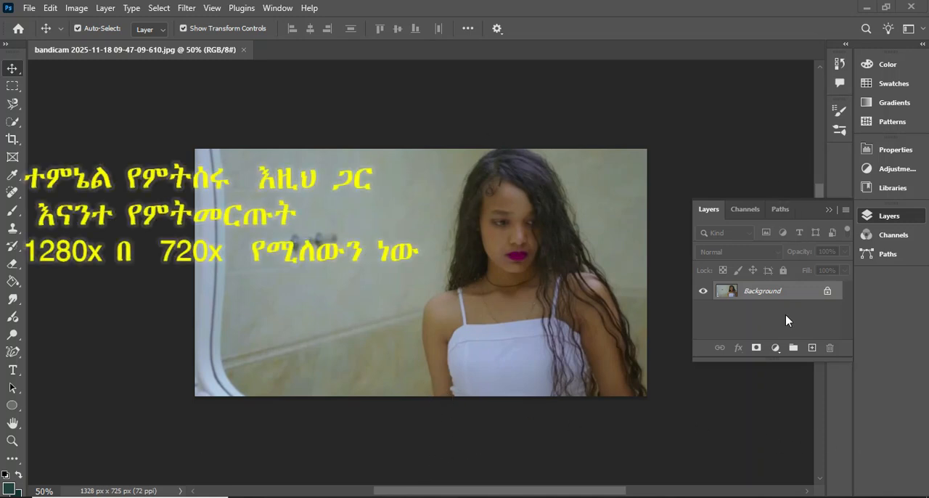
Create an 18 x 24 in, 300 ppi RGB poster document named "ሐረግ" and unlock its background layer
right_click(336, 51)
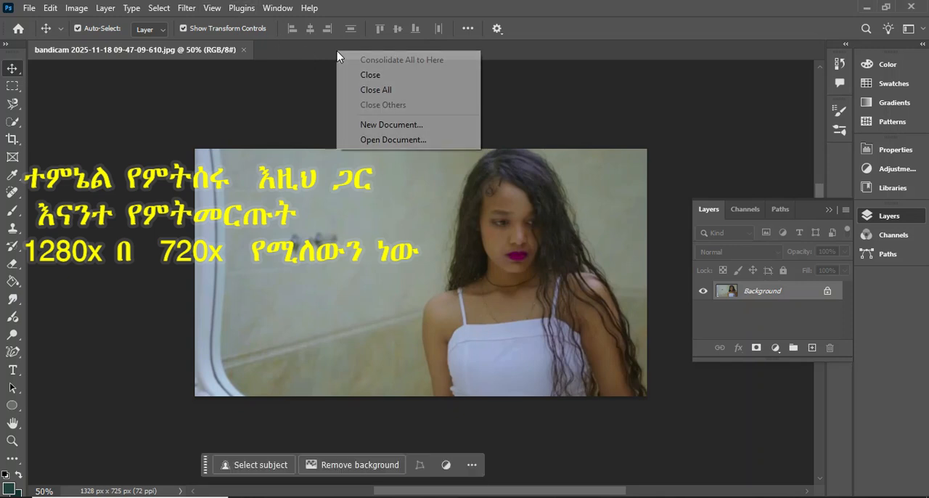
click(383, 128)
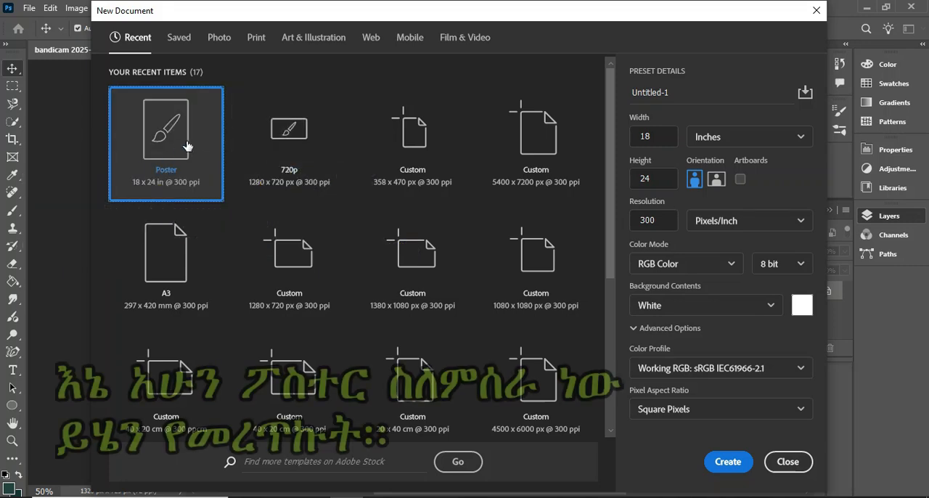
drag(690, 92, 616, 96)
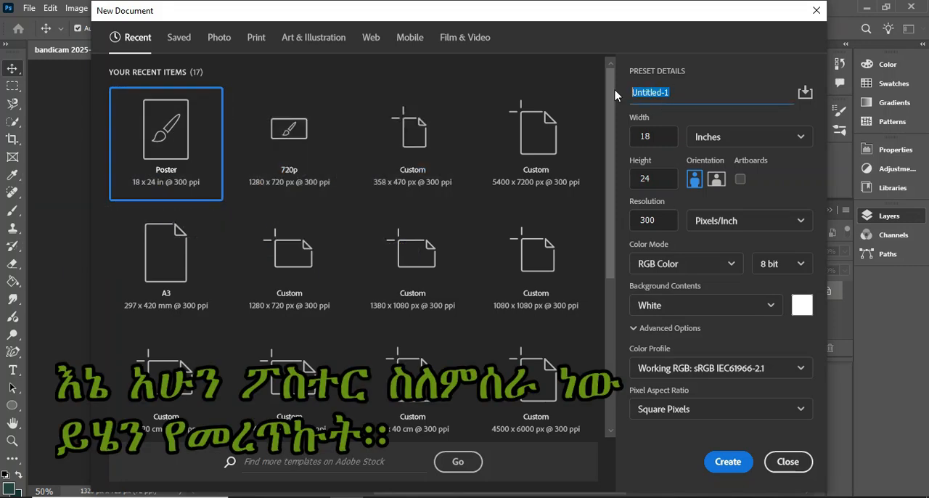
key(Right)
text(HHoRoG)
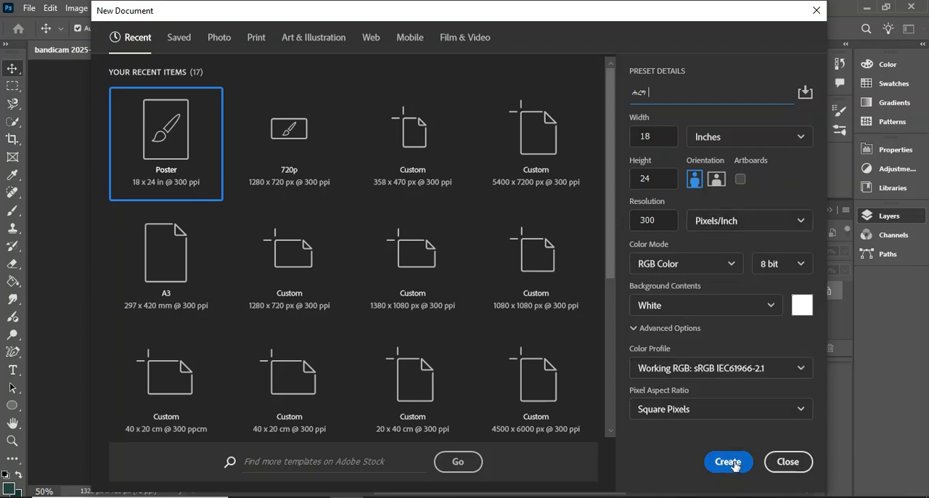
click(733, 463)
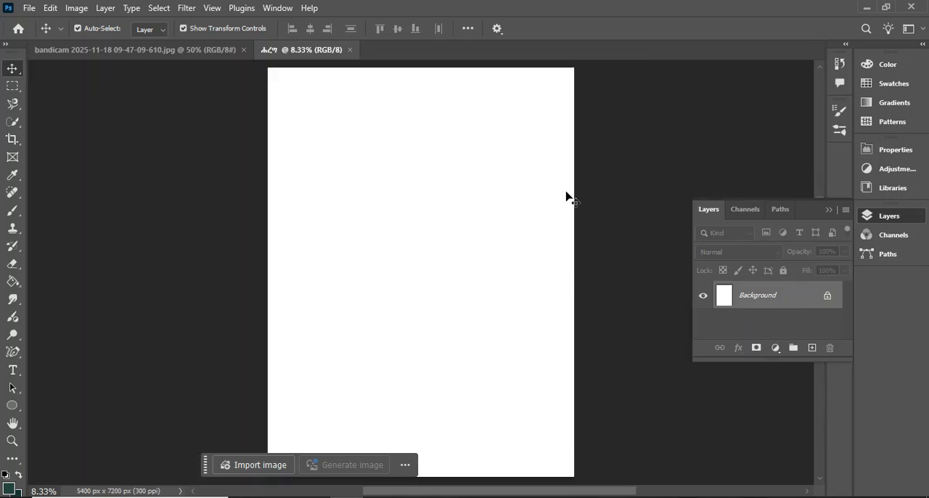
click(827, 297)
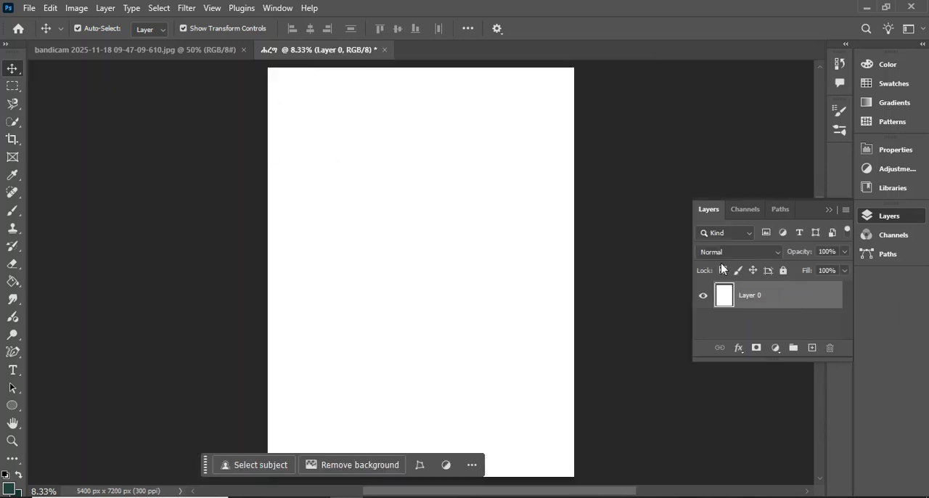
Remove the background from the photo and move the cut-out woman into the poster document
click(171, 52)
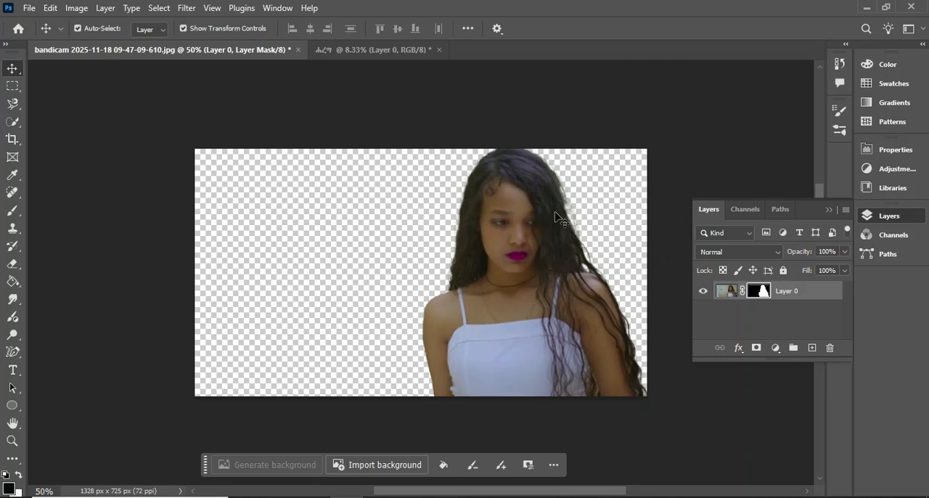
drag(536, 225, 170, 64)
drag(279, 61, 405, 265)
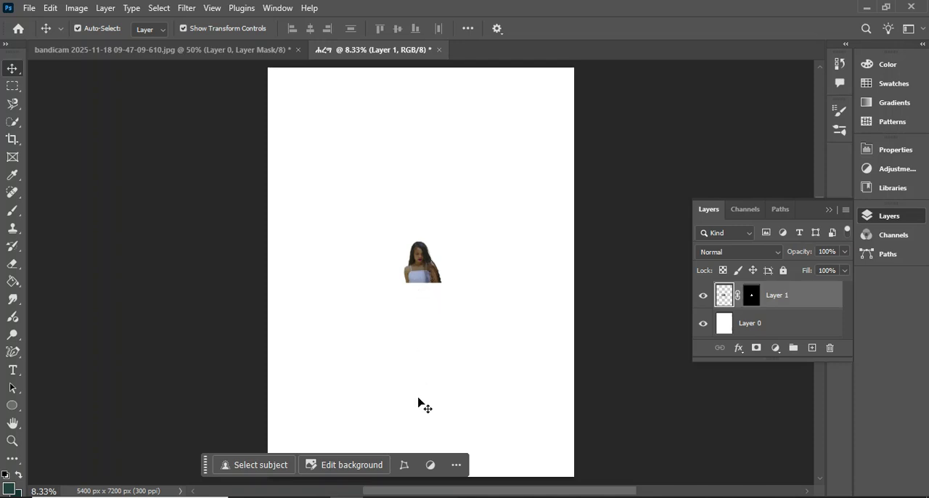
Transform the cut-out woman, enlarging her to about 481% width and 666% height on the poster
click(404, 465)
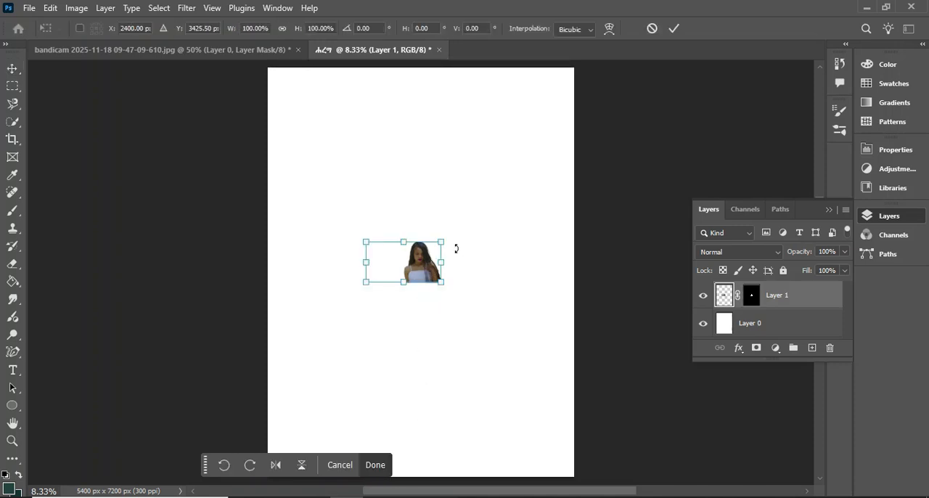
drag(440, 281, 578, 399)
drag(538, 293, 340, 290)
drag(363, 239, 506, 157)
drag(438, 250, 406, 265)
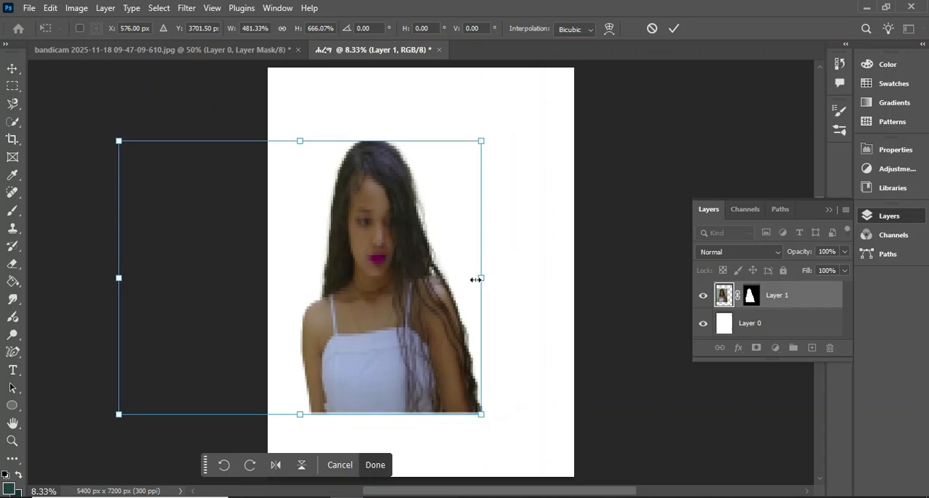
Mirror the woman horizontally at about 379% width and move her to the poster's lower right
drag(382, 310, 491, 307)
drag(597, 280, 29, 283)
drag(108, 301, 468, 315)
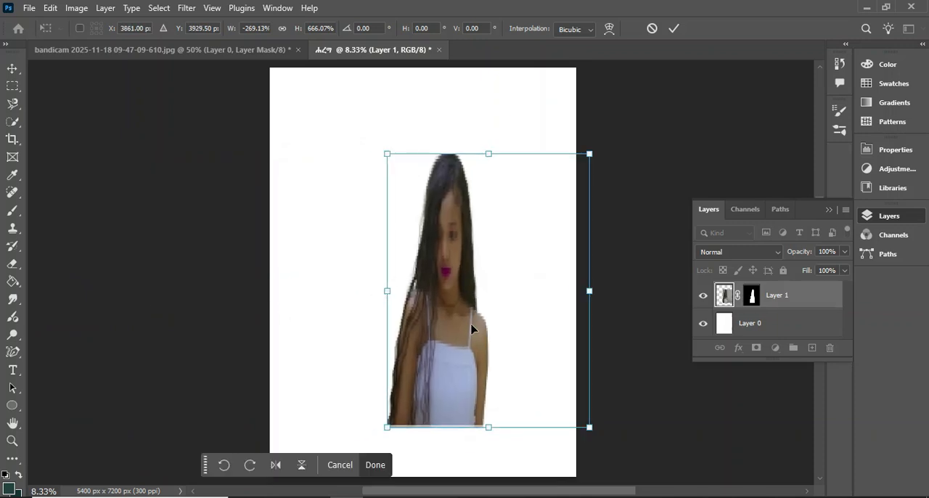
drag(388, 292, 305, 297)
drag(438, 326, 570, 382)
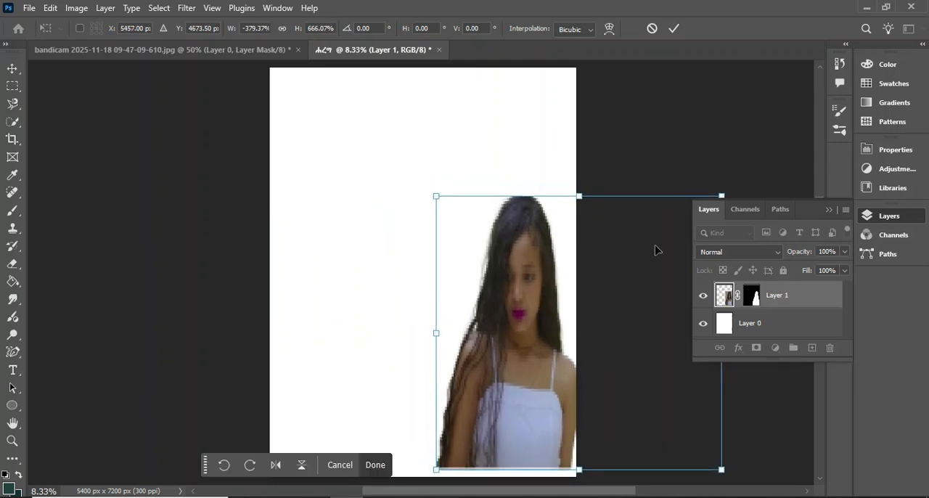
Enlarge the woman further, apply the transform, and fit her against the poster's bottom and right edges
drag(721, 191, 745, 157)
drag(430, 307, 382, 311)
drag(516, 356, 527, 342)
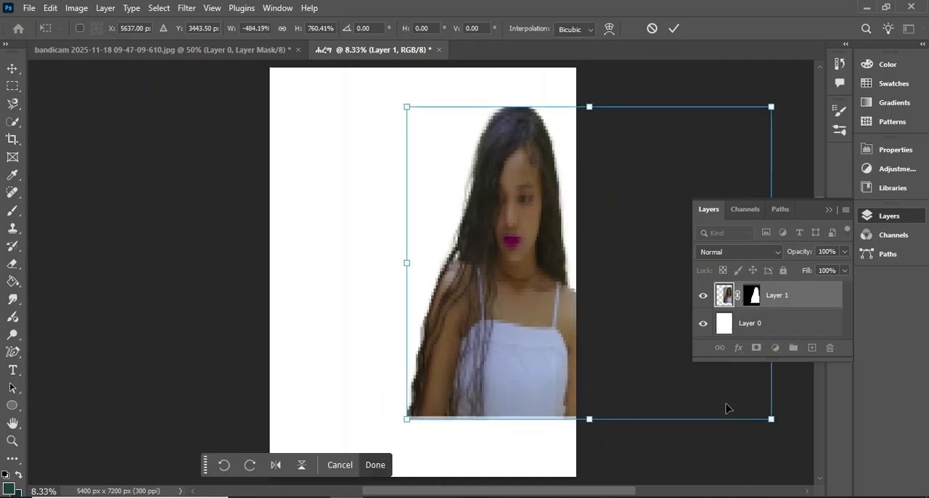
drag(587, 419, 589, 429)
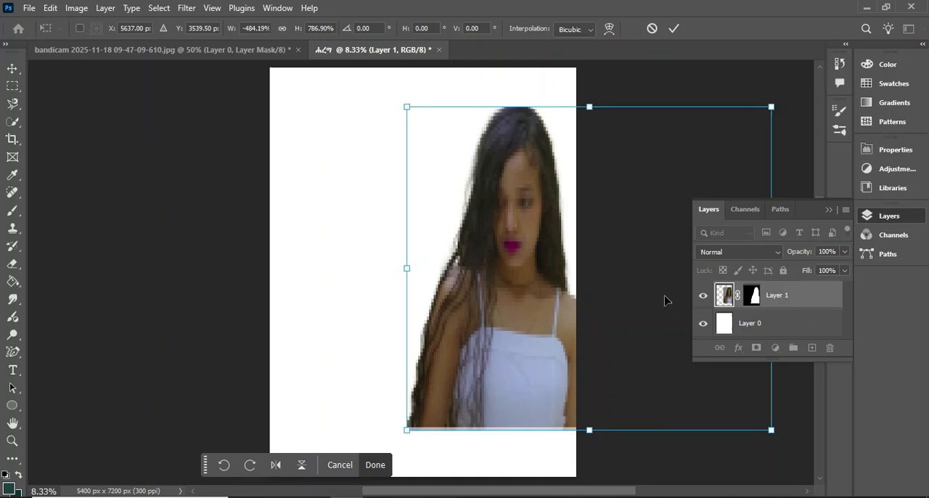
click(373, 472)
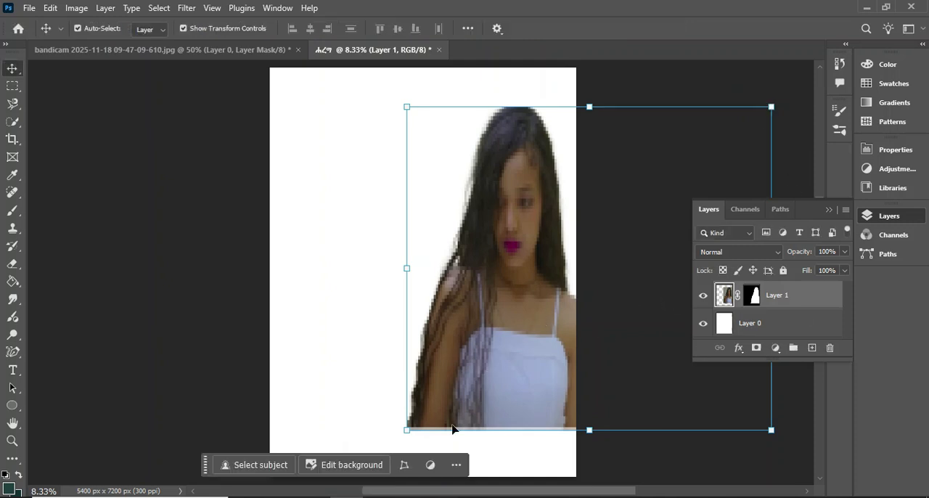
drag(499, 377, 490, 394)
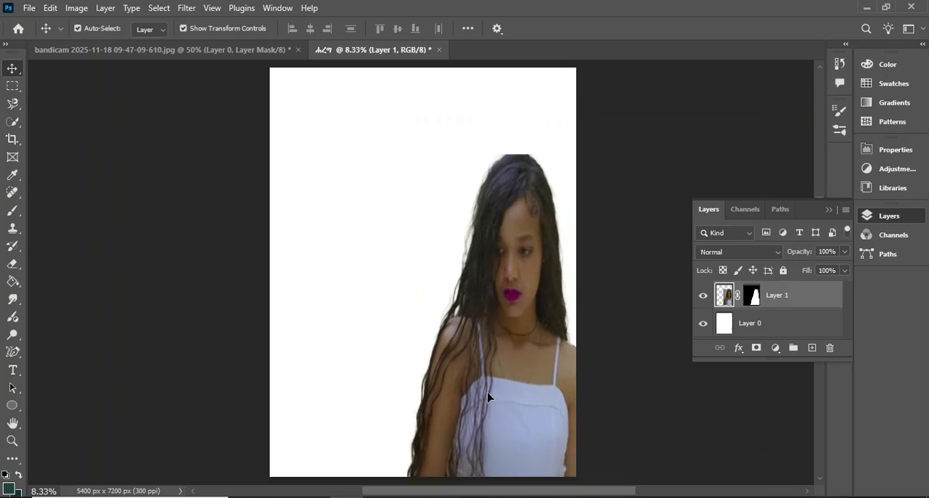
drag(771, 155, 794, 121)
Convert the woman's layer to a smart object
click(792, 294)
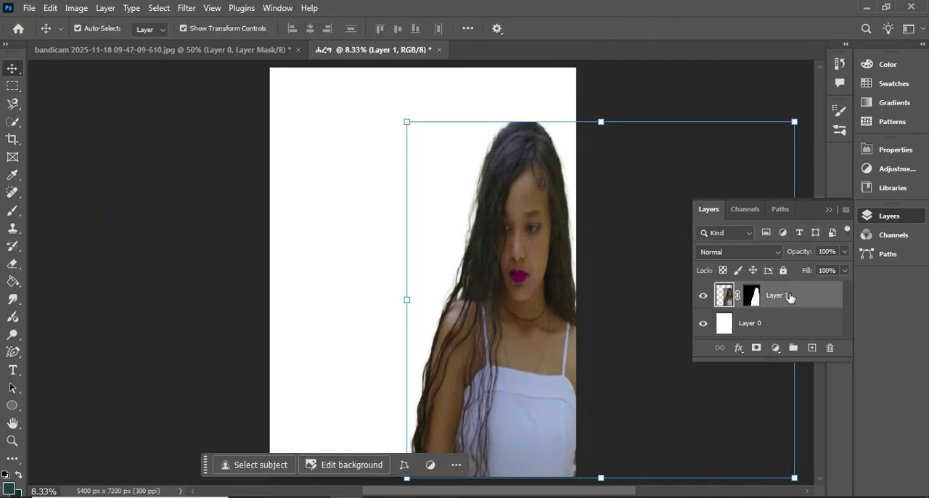
right_click(791, 299)
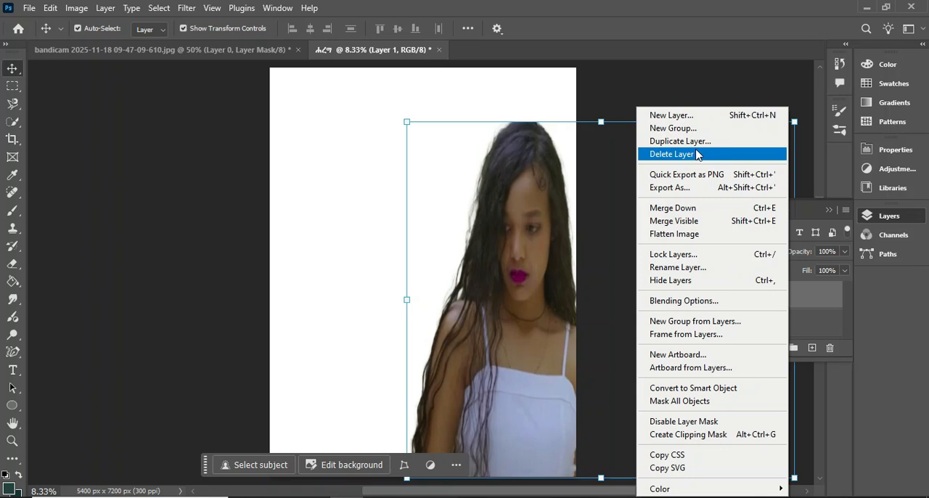
click(676, 389)
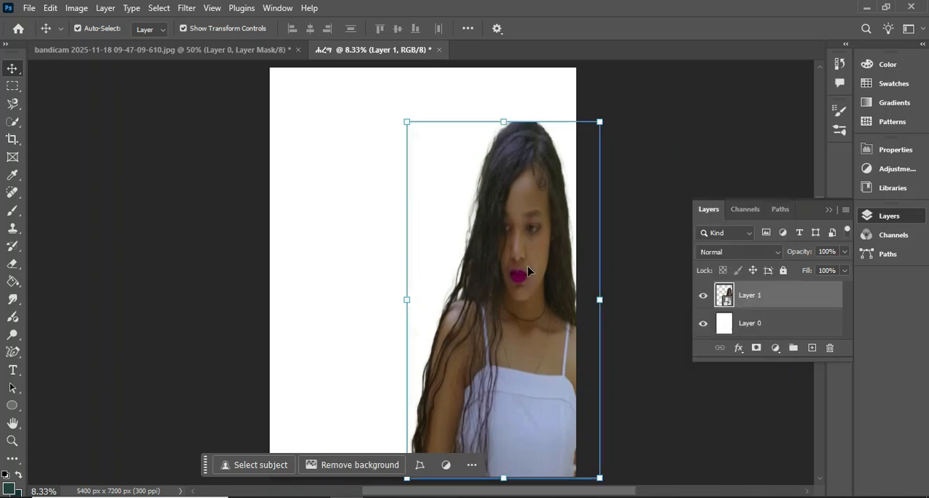
Add a layer above the woman and make it a solid colour fill in pale teal, #94c1bc
click(775, 328)
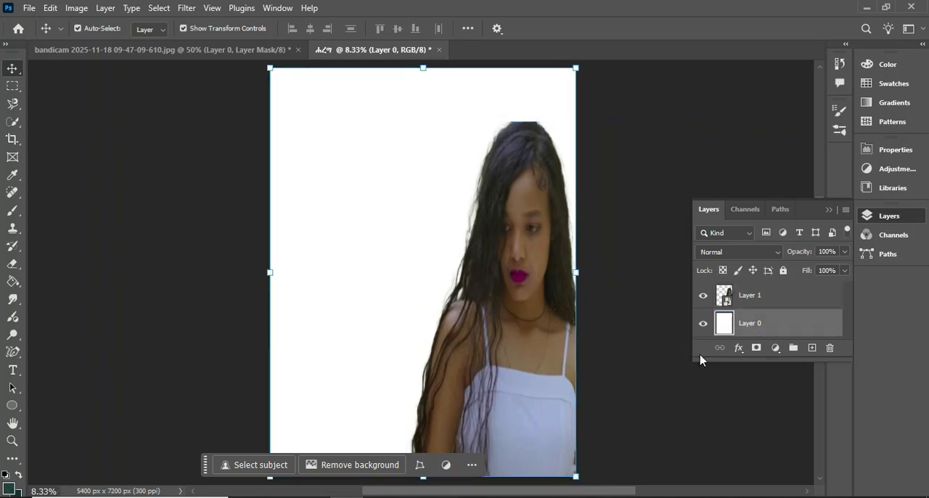
click(774, 301)
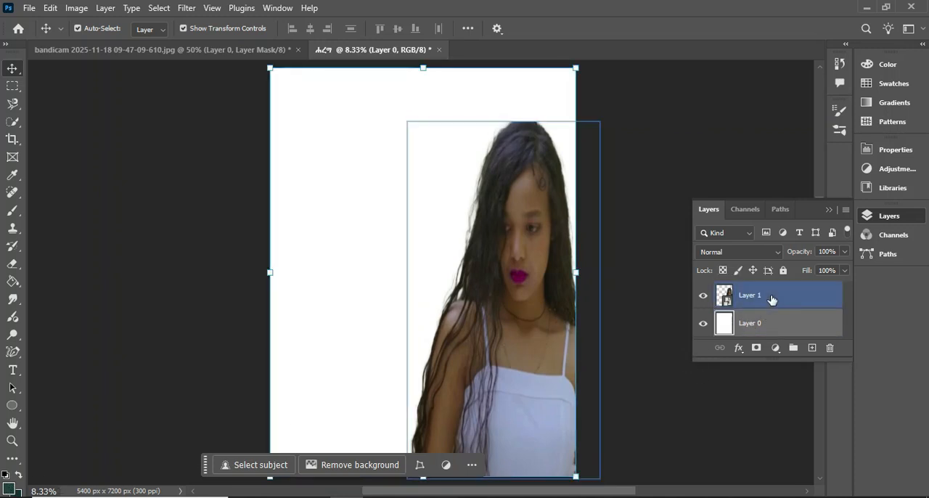
click(812, 348)
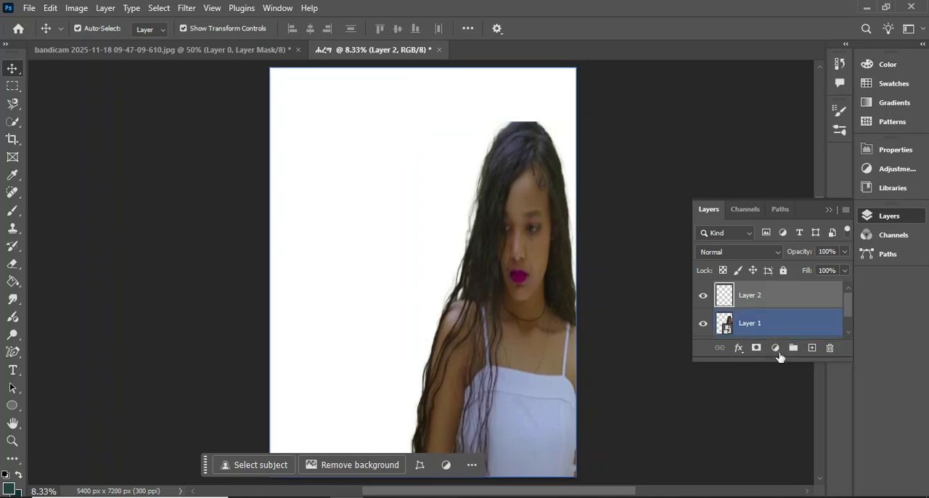
click(777, 350)
click(802, 110)
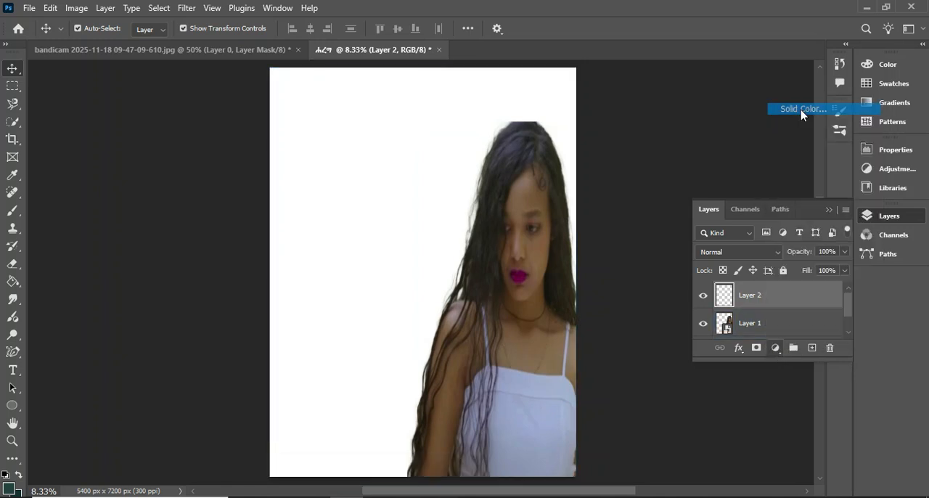
mouse_move(654, 113)
mouse_down()
mouse_move(629, 114)
mouse_move(601, 87)
mouse_move(609, 93)
mouse_up()
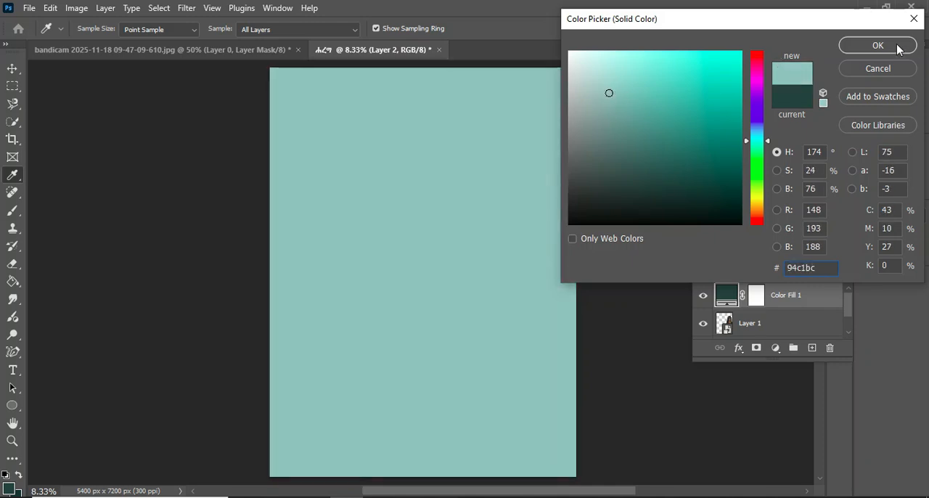
click(878, 45)
Move the teal colour fill layer below the woman's layer
drag(754, 296, 788, 336)
click(356, 222)
click(544, 274)
click(398, 133)
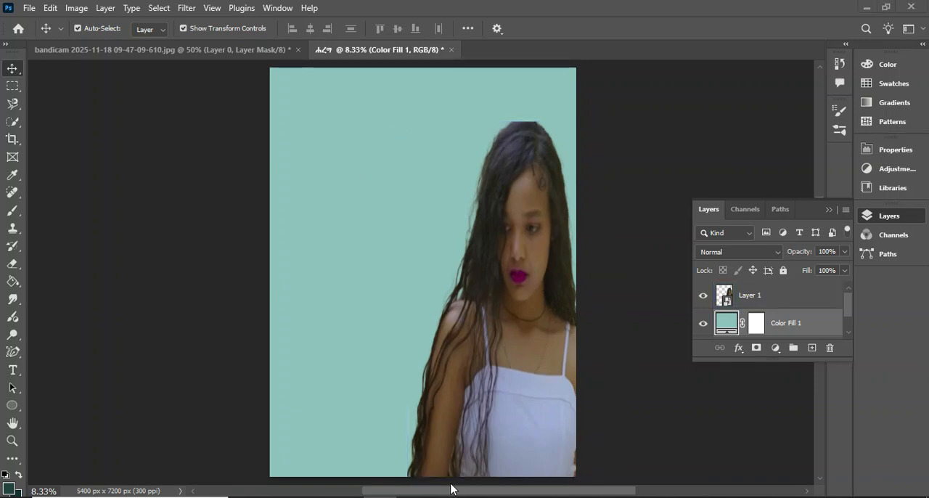
Collapse the layer list and close the original photo document without saving it
click(828, 210)
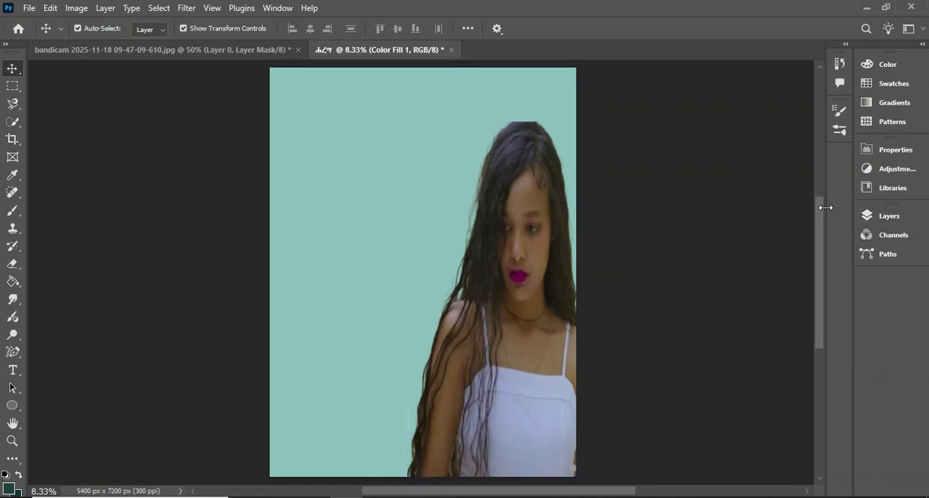
click(220, 51)
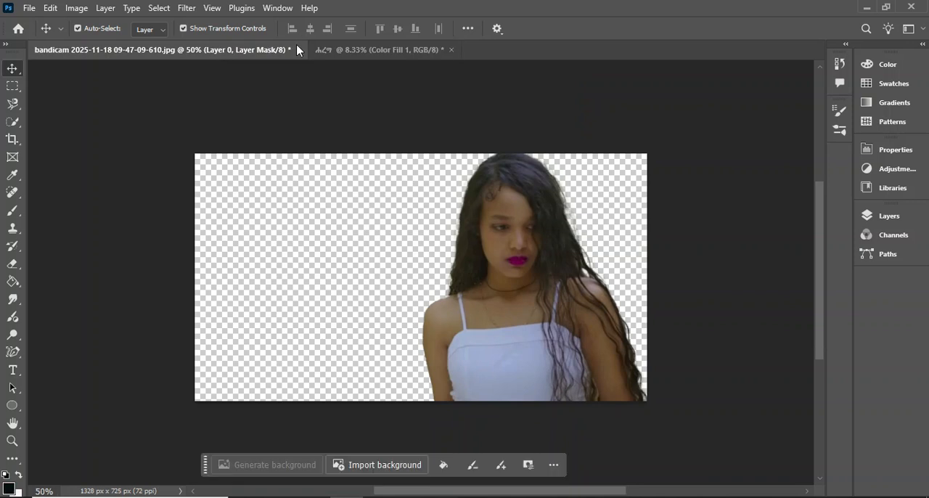
click(299, 50)
click(463, 199)
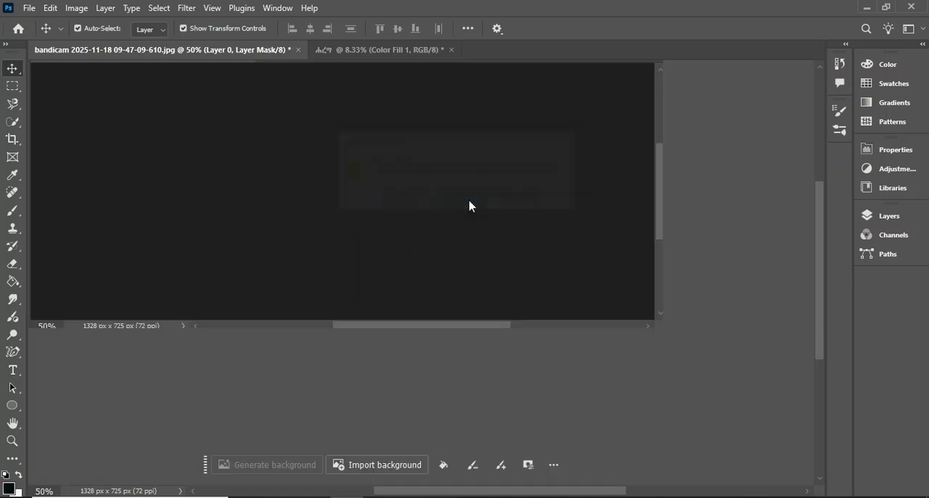
Place the image 486516e5-0b79-4293-b157-55a6c273efee from the Desktop's "New folder" into the poster as an embedded object
click(29, 8)
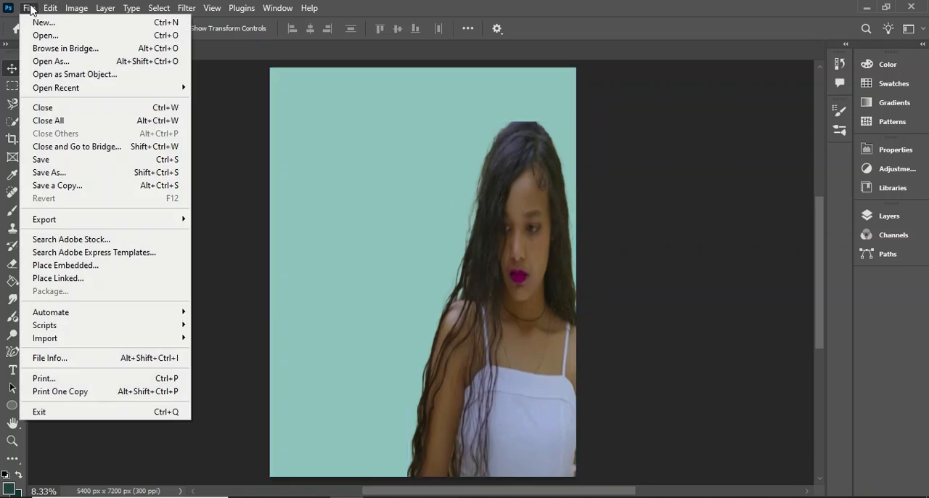
click(85, 266)
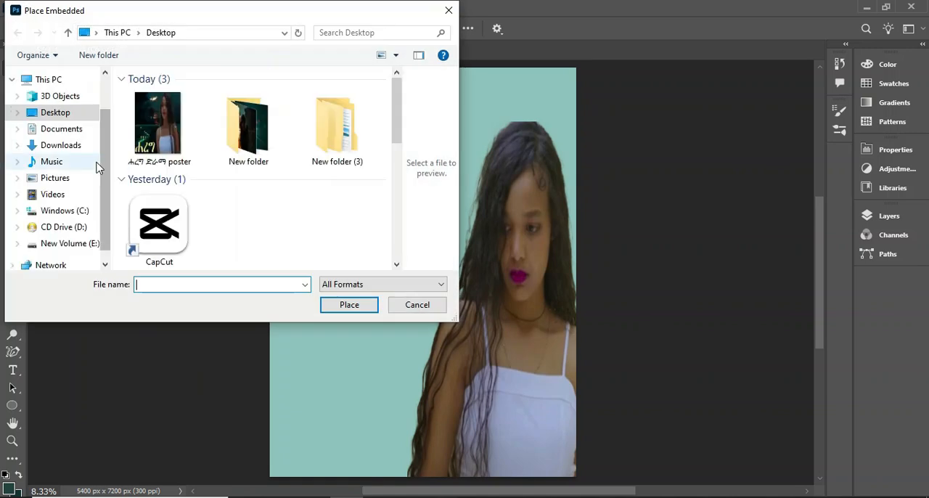
double_click(262, 141)
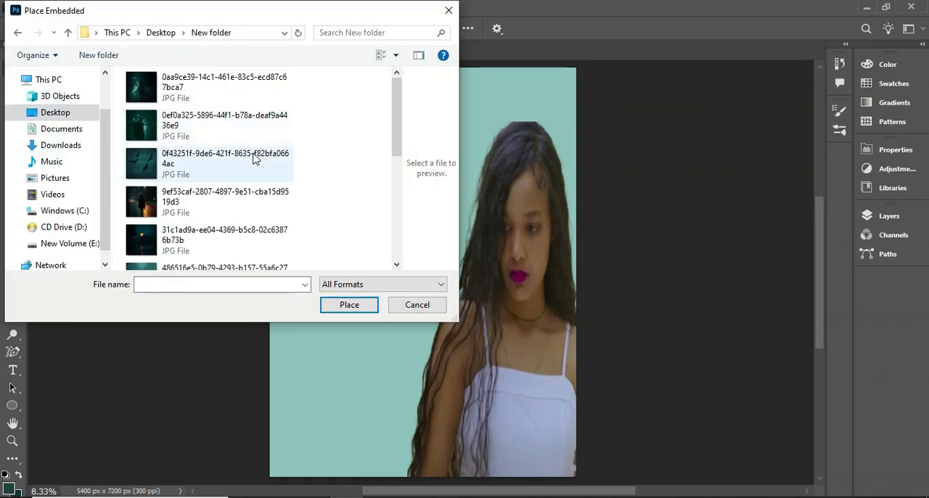
scroll(253, 159, down, 3)
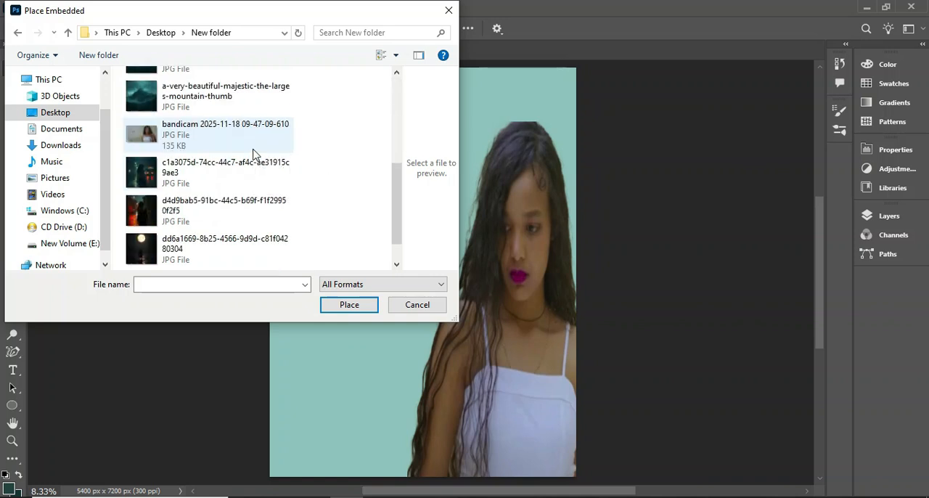
scroll(232, 130, down, 1)
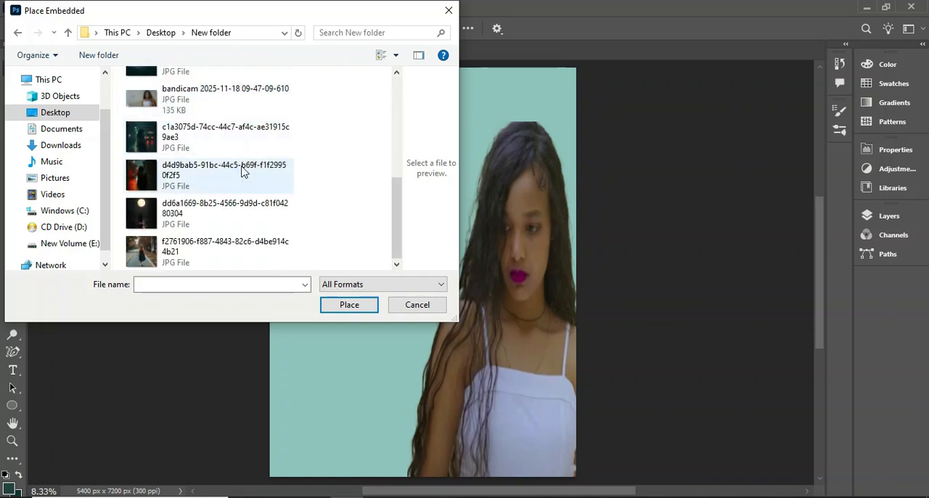
scroll(231, 148, up, 5)
click(218, 234)
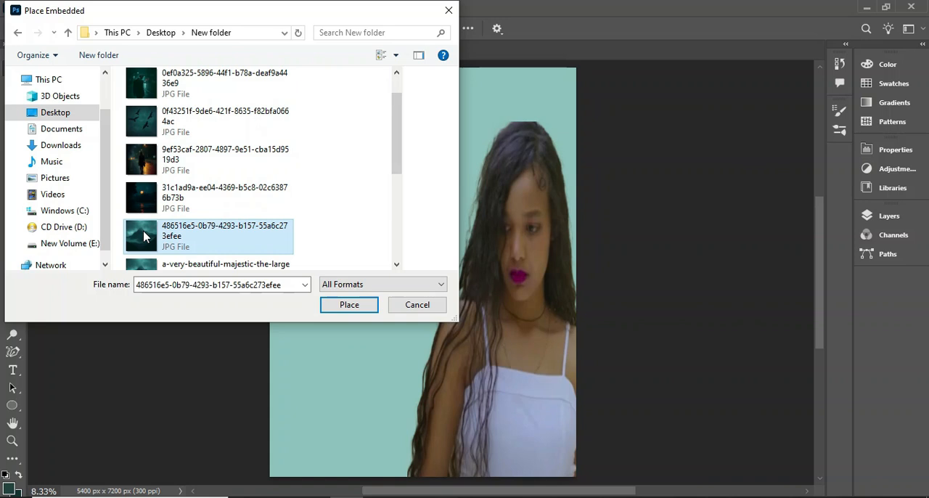
click(368, 305)
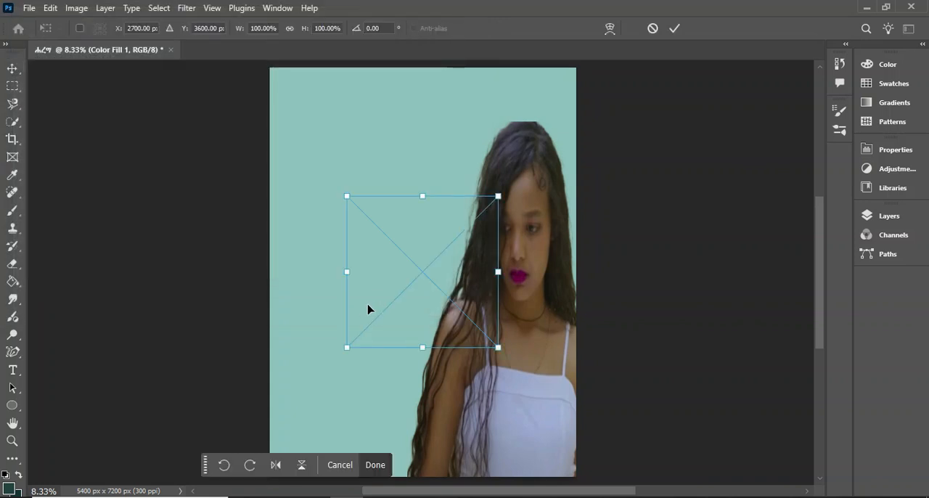
Stretch the placed mountain image to about 227% width and 170% height so it covers the upper part of the poster
drag(416, 269, 326, 119)
drag(408, 124, 600, 122)
drag(430, 196, 440, 308)
Commit the mountain image and arrange its layer directly below the woman's layer
click(893, 235)
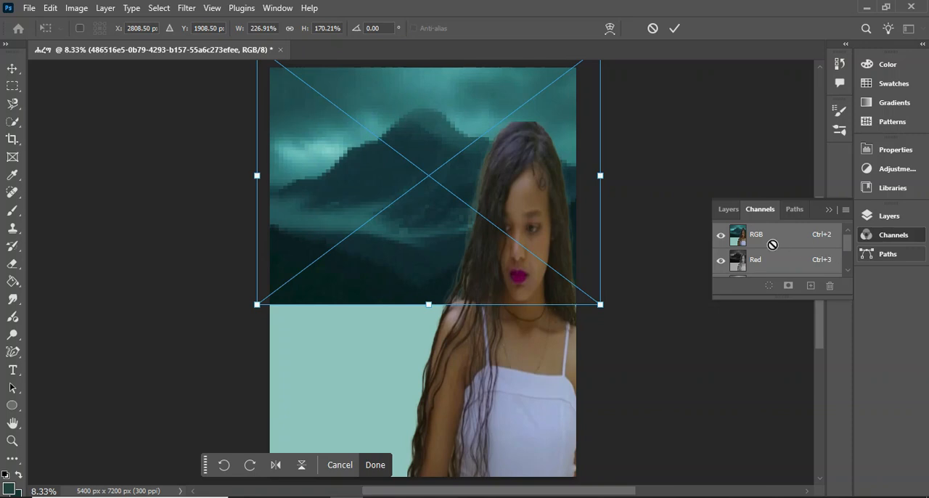
click(727, 210)
drag(745, 327, 743, 287)
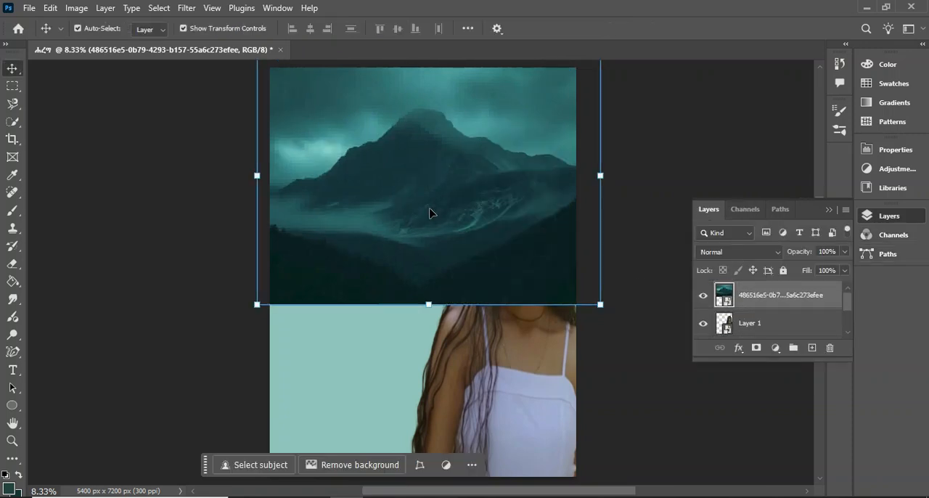
click(786, 321)
drag(772, 297, 771, 323)
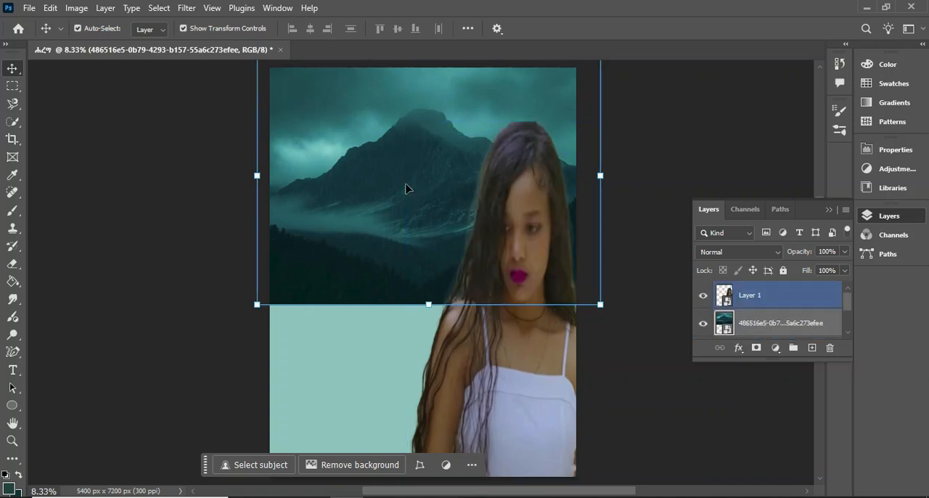
Lower the mountain layer's opacity to 80% and convert the layer to a smart object
click(845, 252)
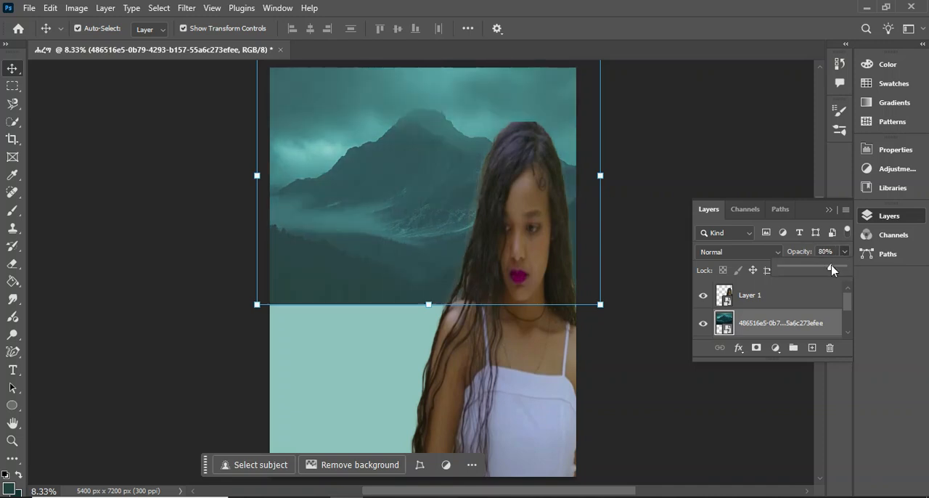
click(710, 135)
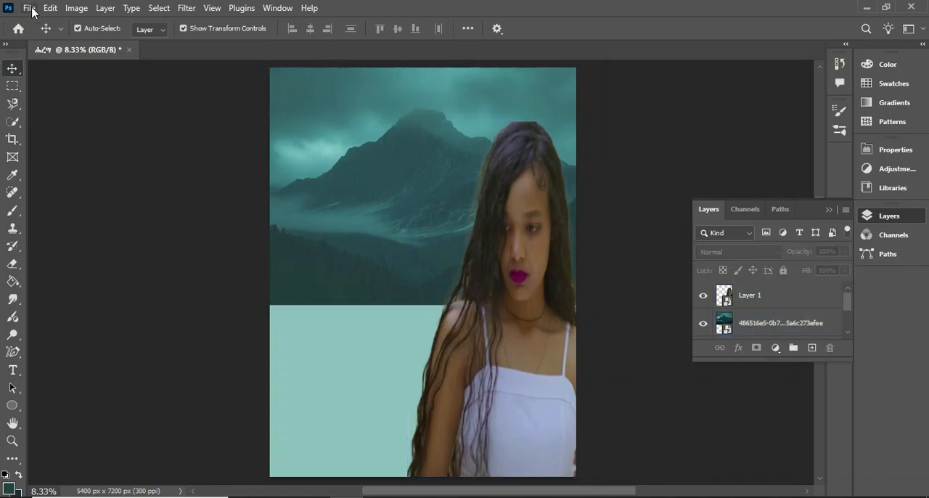
right_click(756, 322)
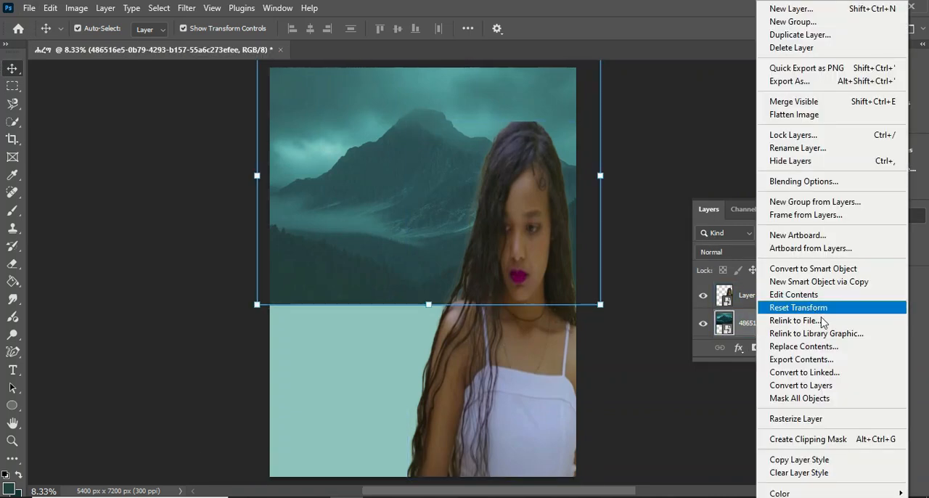
click(802, 270)
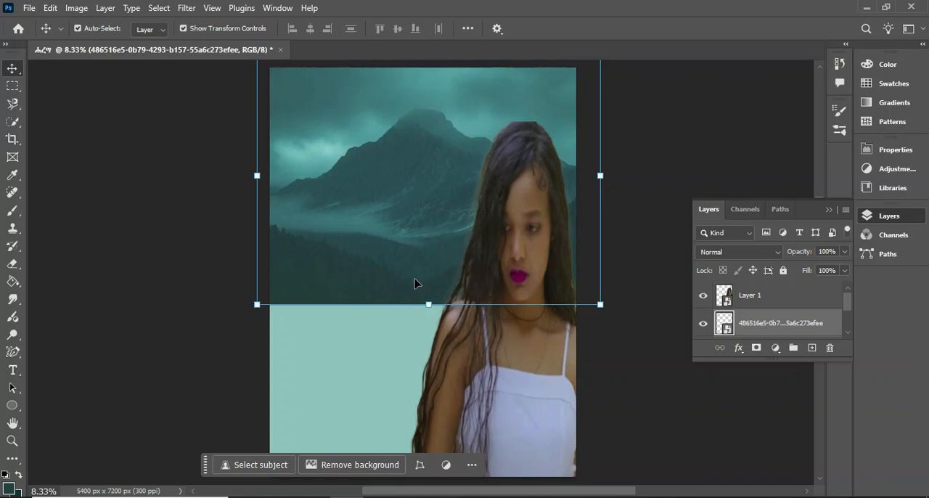
Place the moonlit figure image dd6a1669-8b25-4566-9d9d-c81f04280304 into the poster as an embedded object
click(29, 8)
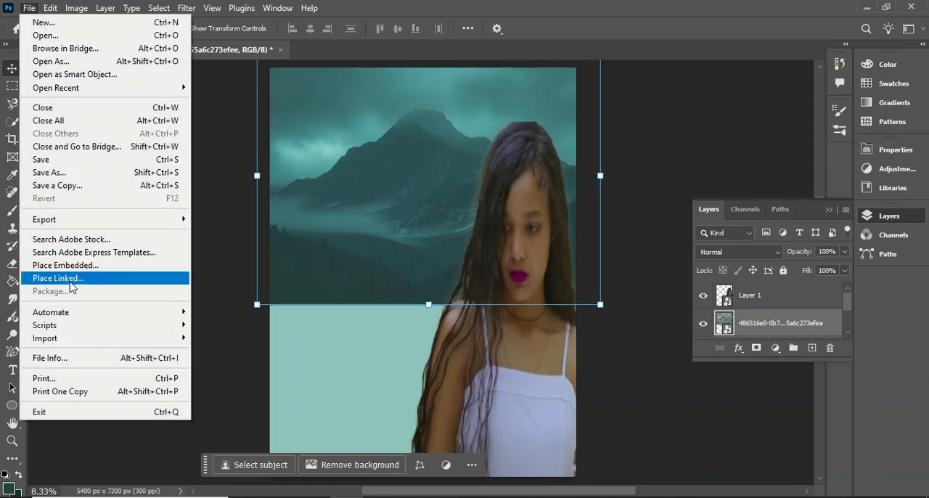
click(73, 266)
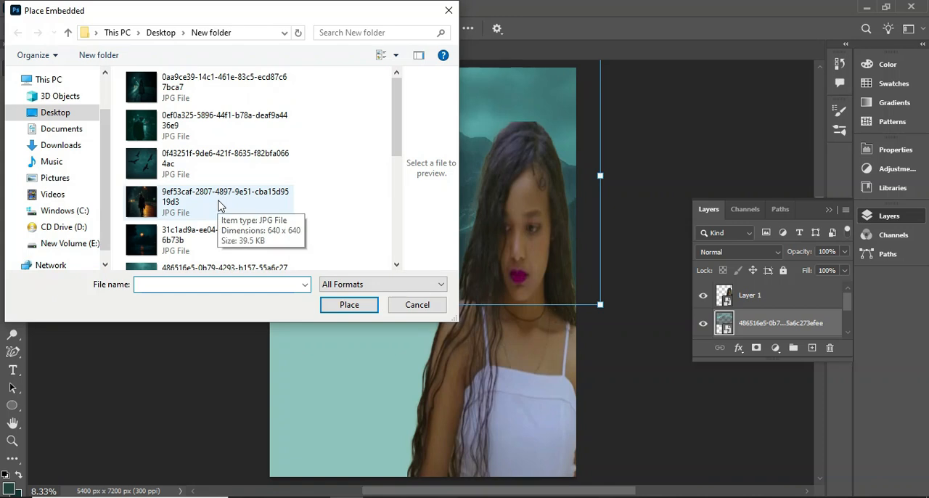
scroll(217, 202, down, 3)
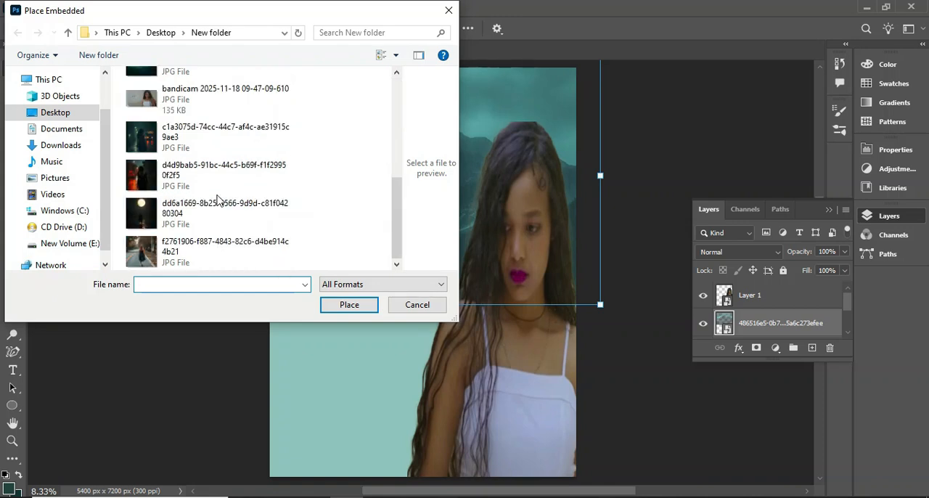
scroll(216, 200, up, 2)
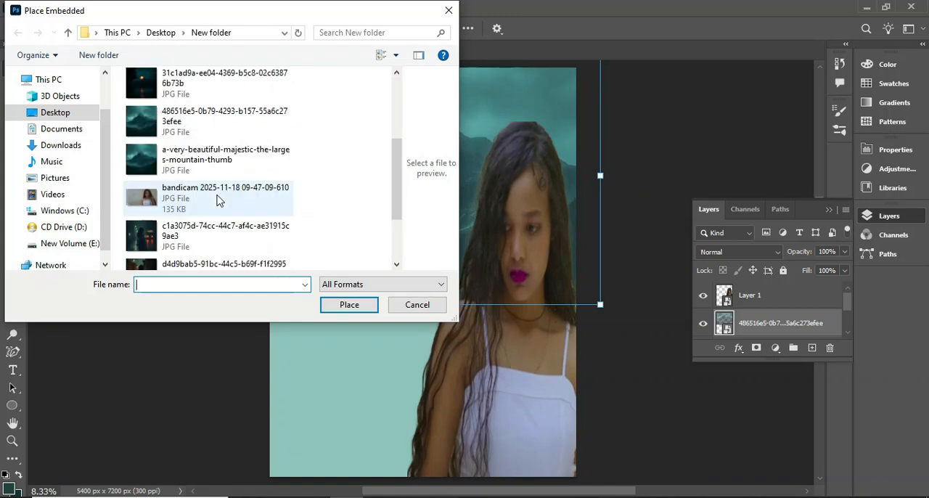
scroll(216, 200, down, 3)
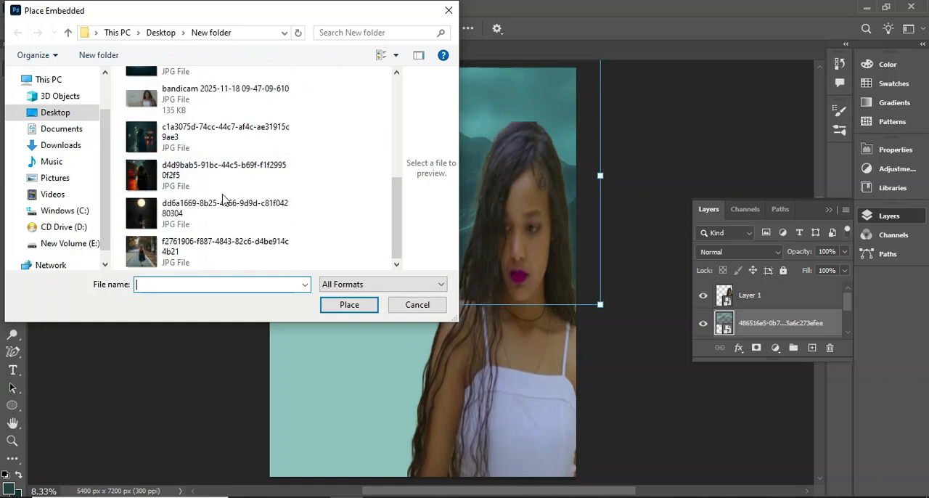
click(155, 219)
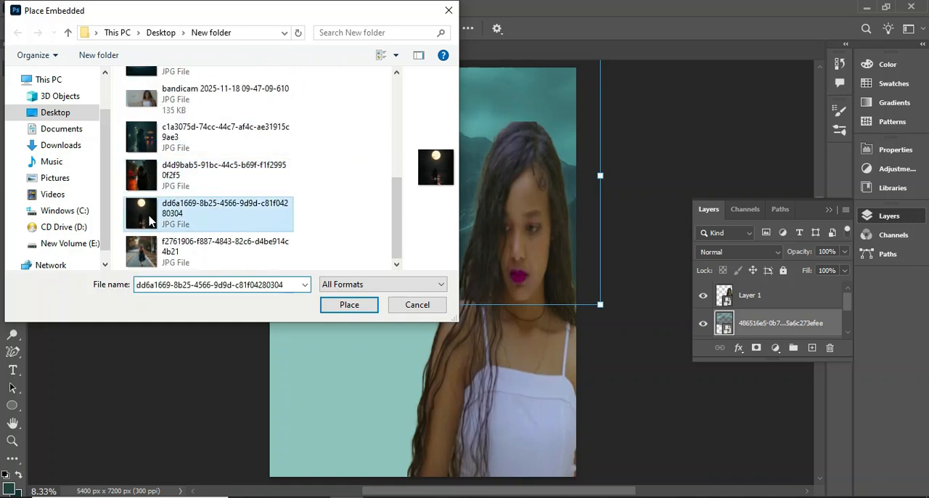
click(363, 307)
Stretch the moonlit figure image to about 222% width and 156% height across the upper part of the poster
drag(415, 282, 327, 239)
drag(411, 150, 595, 78)
drag(425, 80, 412, 93)
mouse_move(430, 260)
mouse_down()
mouse_move(422, 252)
mouse_move(414, 261)
mouse_up()
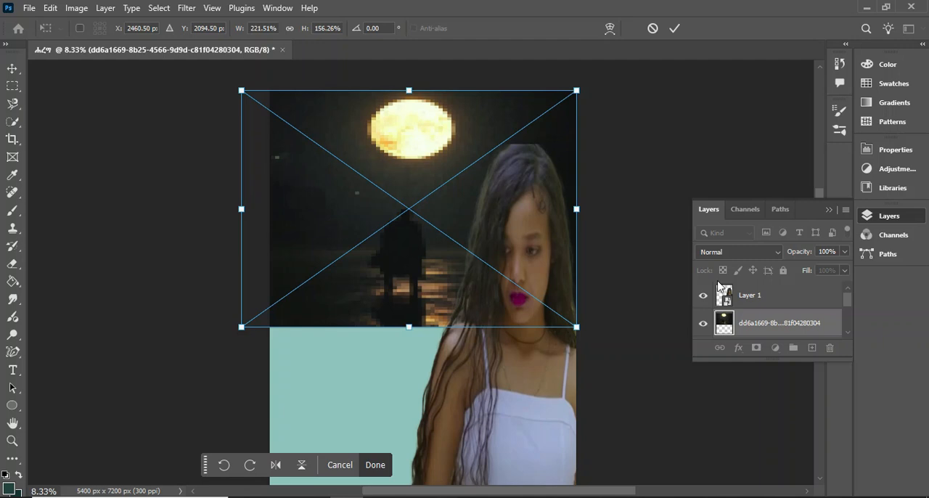
Lock the woman's layer fully and toggle the moonlit image's visibility to compare it with the mountain beneath
click(789, 296)
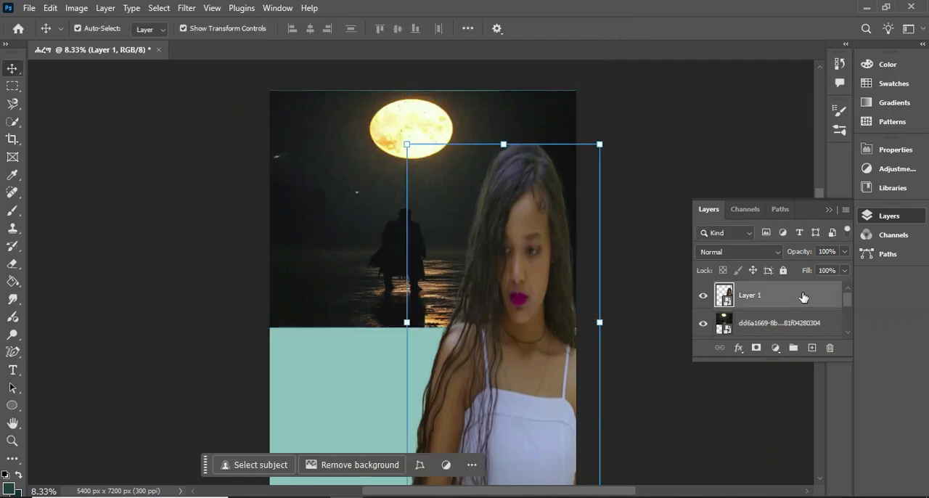
click(783, 271)
click(709, 327)
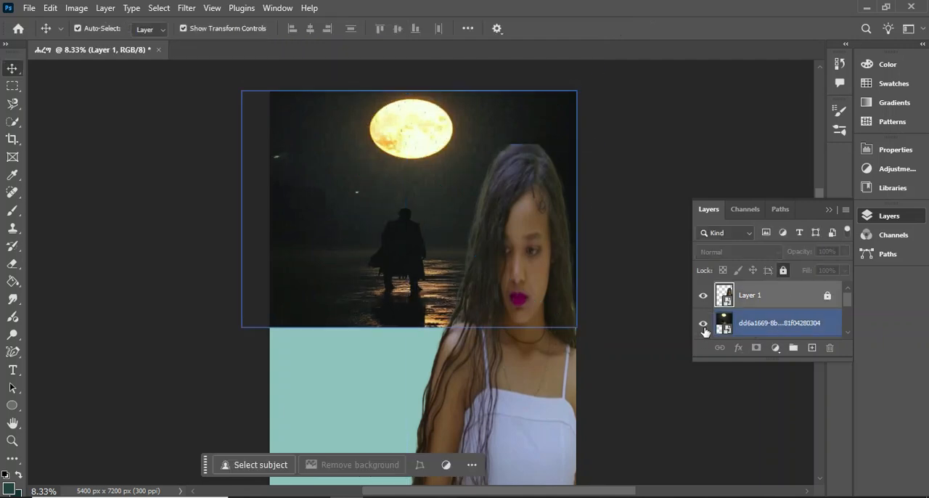
click(703, 325)
click(704, 324)
Convert the moonlit figure layer to a smart object
click(755, 333)
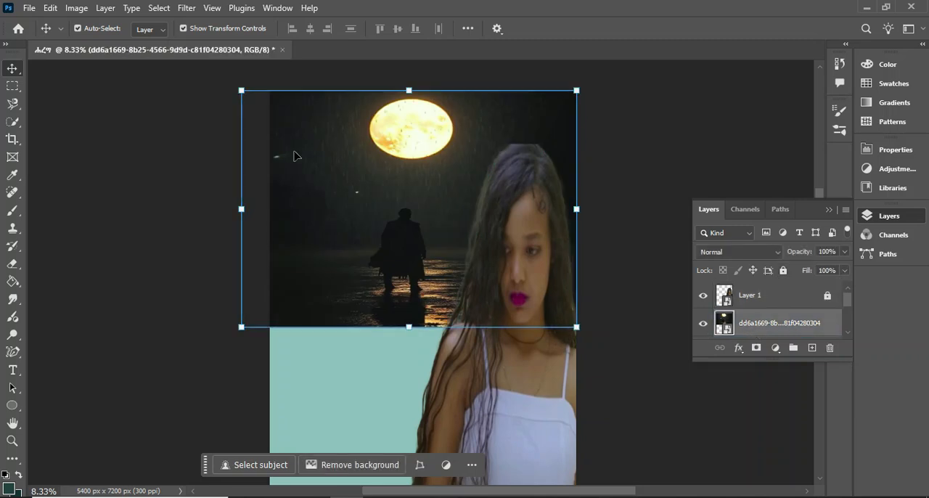
right_click(784, 331)
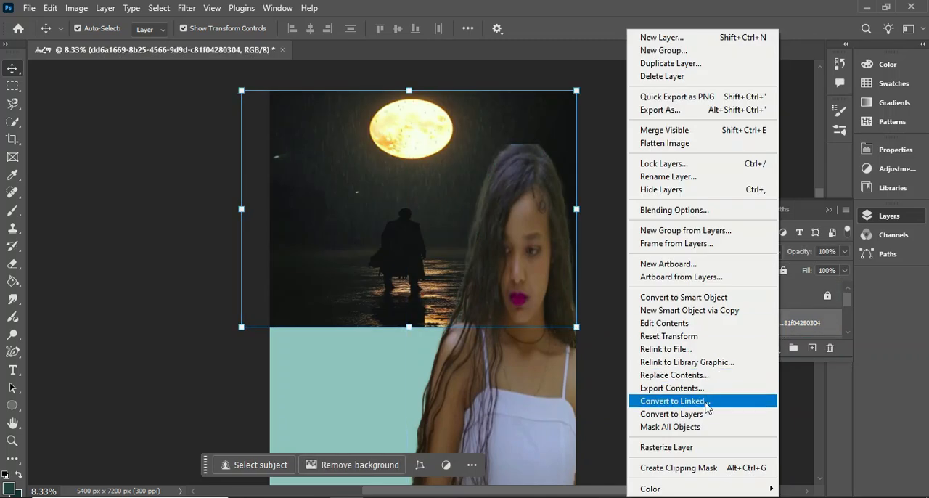
click(686, 298)
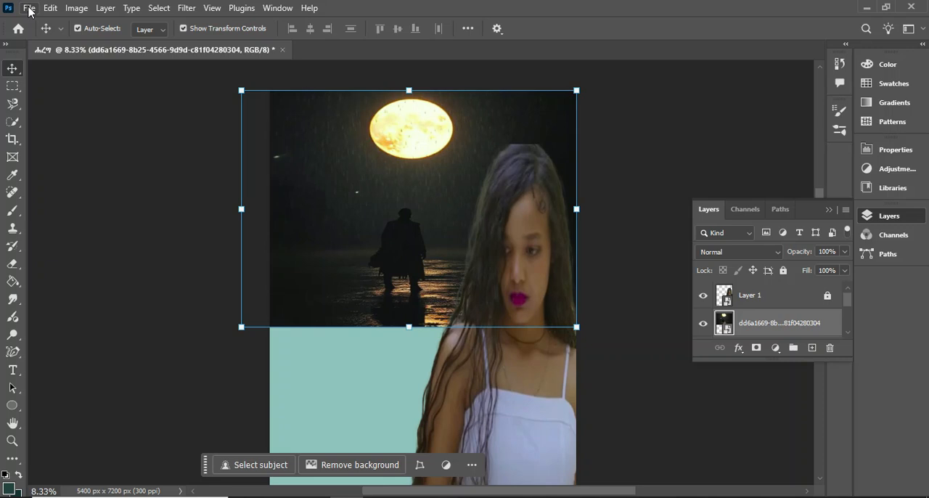
click(29, 9)
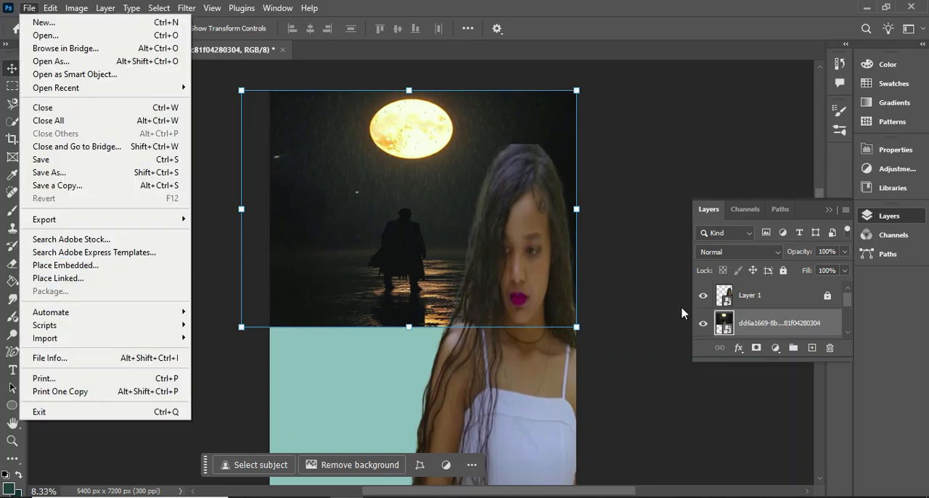
Add a layer mask to the moonlit image and brush over its left edge with a 306 px soft round brush at 17% flow
click(772, 325)
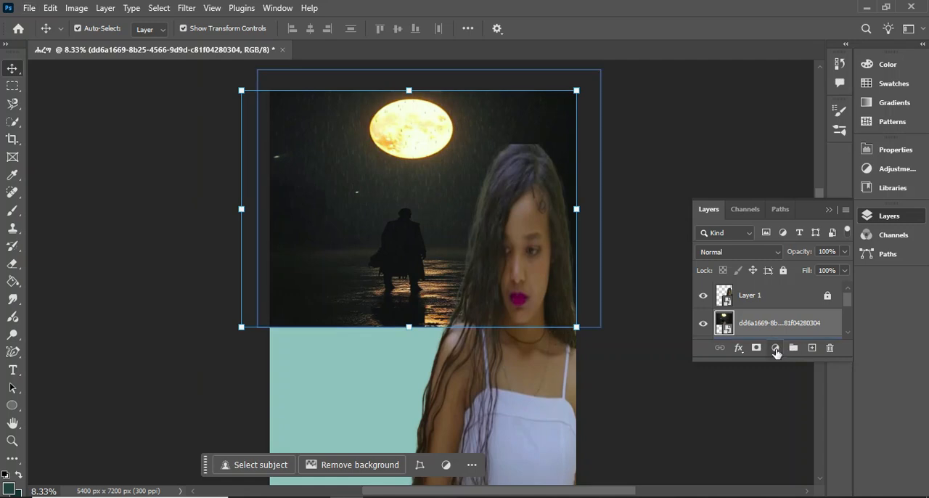
click(756, 349)
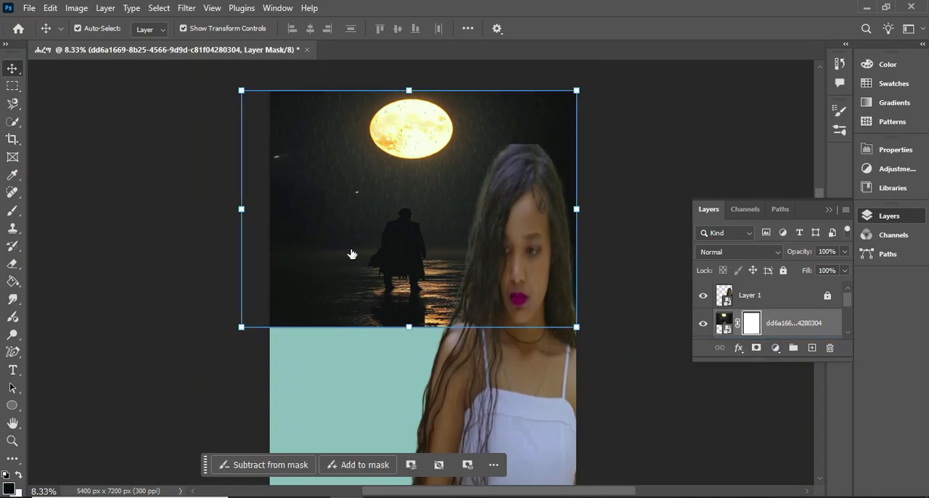
click(12, 210)
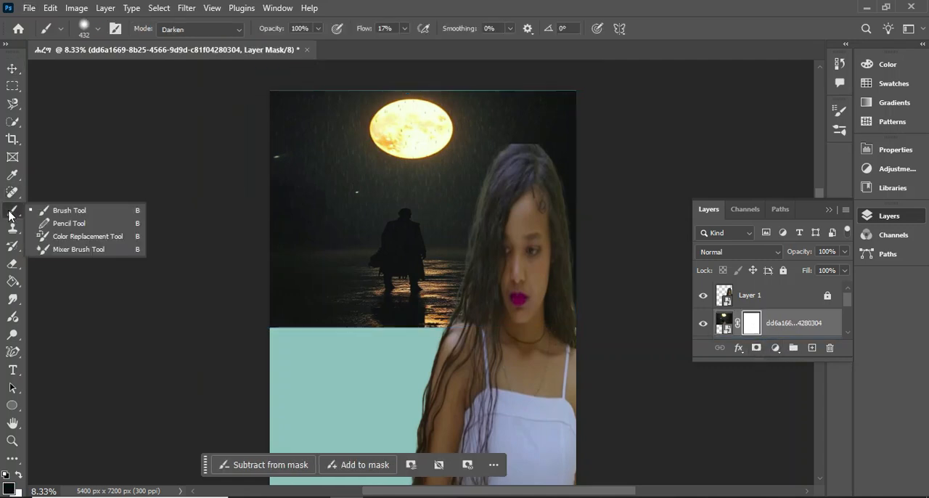
click(58, 216)
right_click(372, 223)
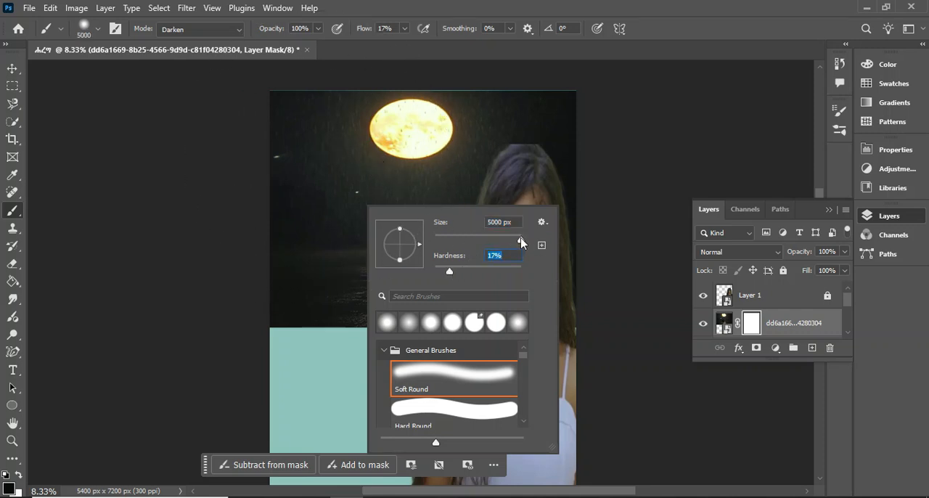
click(589, 225)
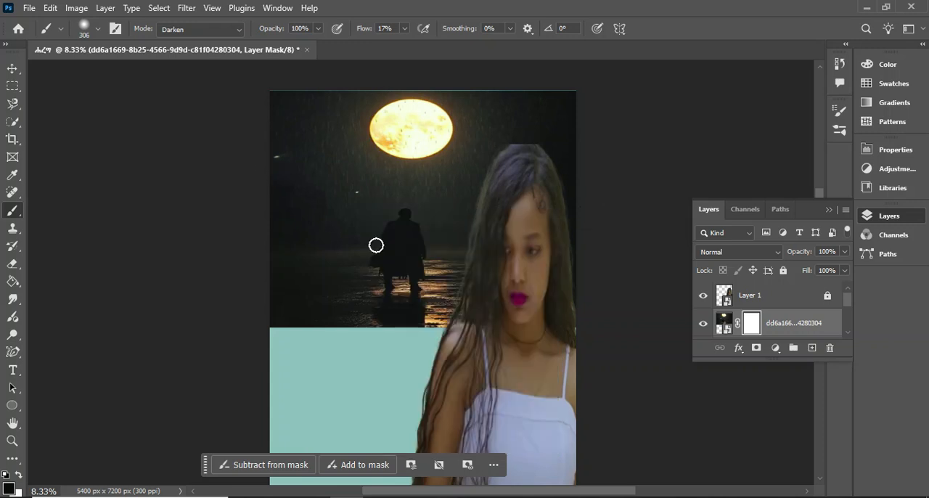
mouse_move(276, 110)
mouse_down()
mouse_move(274, 305)
mouse_move(297, 355)
mouse_move(265, 262)
mouse_move(293, 154)
mouse_move(313, 173)
mouse_move(301, 133)
mouse_move(320, 132)
mouse_move(298, 87)
mouse_move(296, 245)
mouse_move(305, 180)
mouse_move(292, 122)
mouse_up()
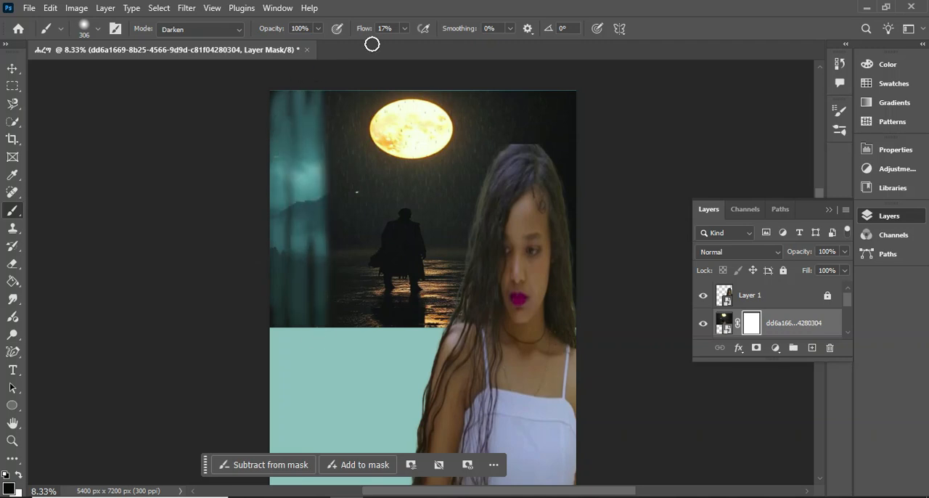
Raise the brush flow to 100% and mask out the moonlit image's left strip, upper sky and moon
click(404, 29)
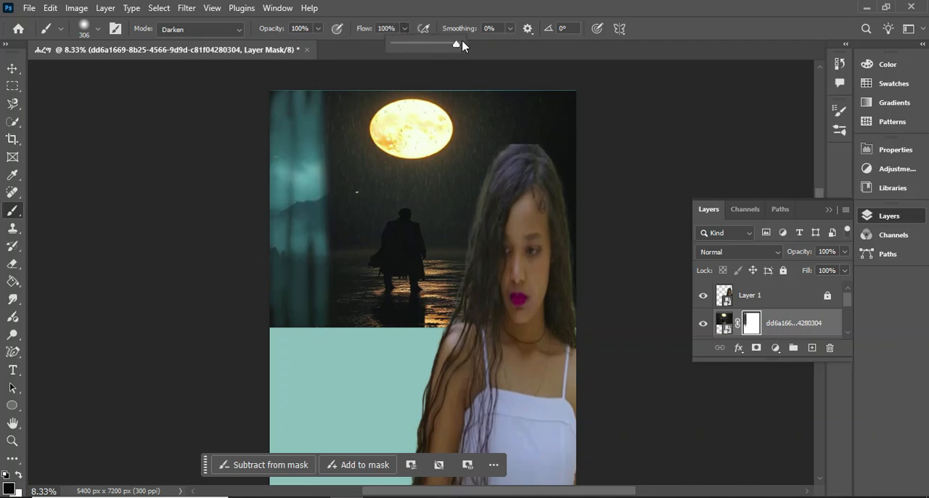
click(329, 110)
mouse_move(301, 201)
mouse_down()
mouse_move(293, 245)
mouse_move(274, 209)
mouse_move(311, 241)
mouse_move(299, 310)
mouse_up()
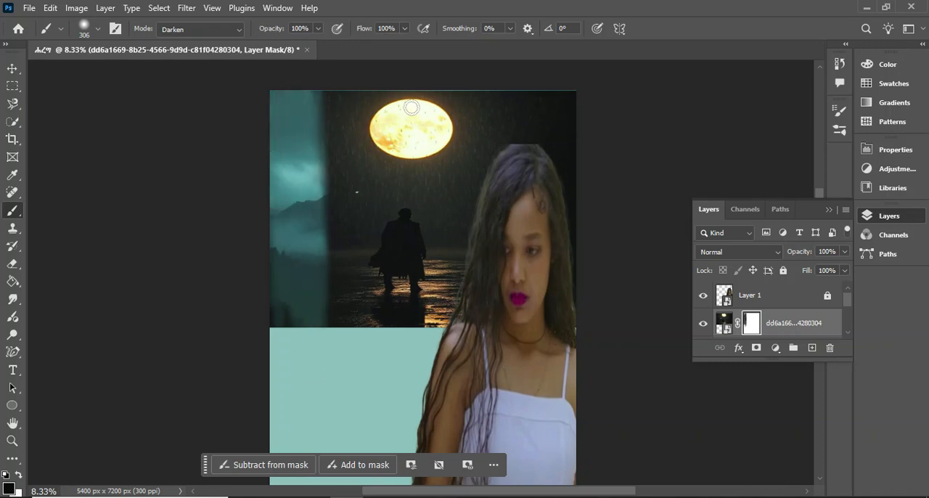
mouse_move(385, 89)
mouse_down()
mouse_move(435, 100)
mouse_move(371, 122)
mouse_move(347, 149)
mouse_move(407, 122)
mouse_move(411, 132)
mouse_move(494, 121)
mouse_move(374, 111)
mouse_move(377, 122)
mouse_move(357, 126)
mouse_move(455, 130)
mouse_move(541, 114)
mouse_up()
mouse_move(457, 103)
mouse_down()
mouse_move(514, 89)
mouse_move(436, 101)
mouse_up()
mouse_move(497, 132)
mouse_down()
mouse_move(339, 139)
mouse_move(579, 134)
mouse_move(466, 136)
mouse_move(313, 156)
mouse_move(414, 138)
mouse_move(593, 130)
mouse_move(338, 150)
mouse_move(352, 161)
mouse_move(411, 137)
mouse_move(321, 171)
mouse_move(311, 238)
mouse_up()
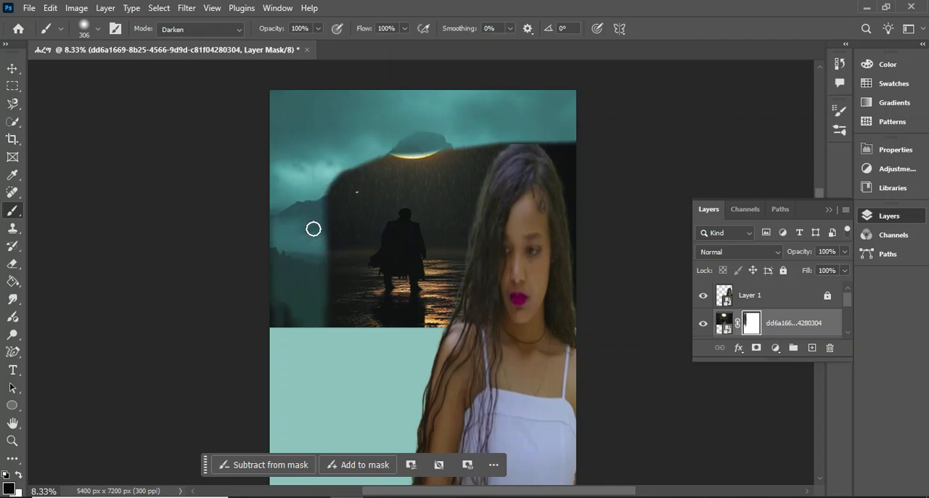
drag(335, 162, 372, 109)
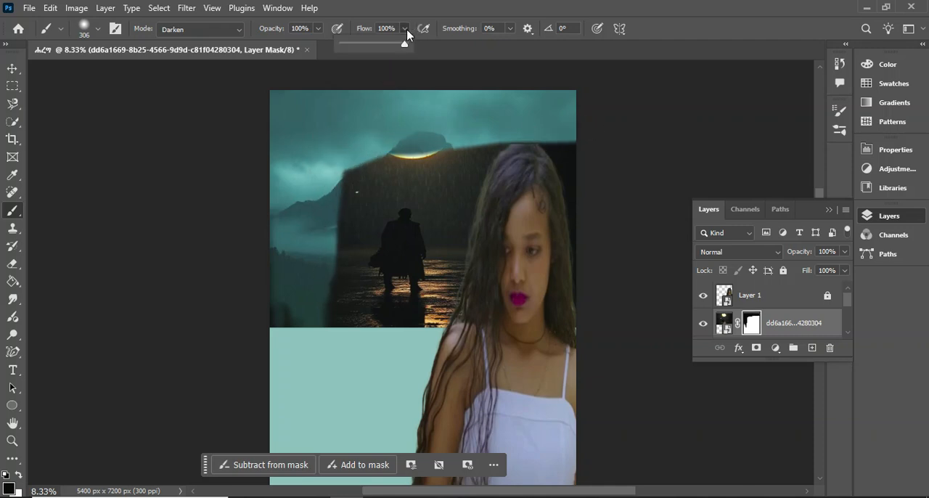
Blend the mask's edges around the dark figure into the mountains with a larger brush, about 1457 px, at 27% flow
mouse_move(335, 166)
mouse_down()
mouse_move(332, 257)
mouse_move(336, 199)
mouse_up()
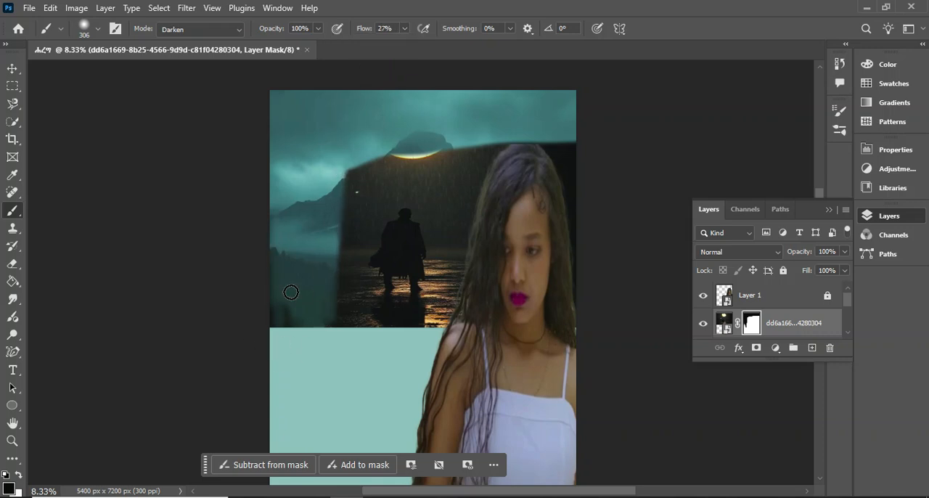
right_click(345, 221)
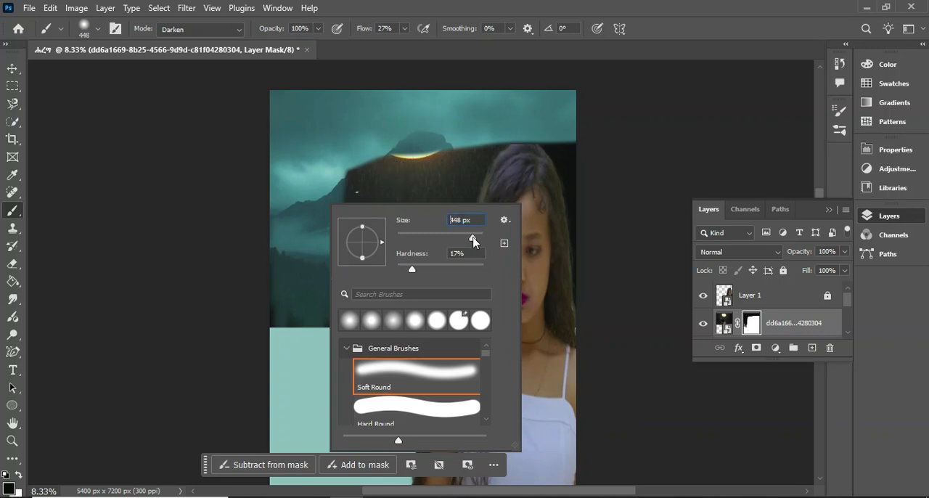
drag(476, 242, 478, 242)
click(339, 149)
mouse_move(347, 148)
mouse_down()
mouse_move(342, 231)
mouse_move(323, 304)
mouse_move(326, 197)
mouse_move(304, 319)
mouse_move(318, 143)
mouse_up()
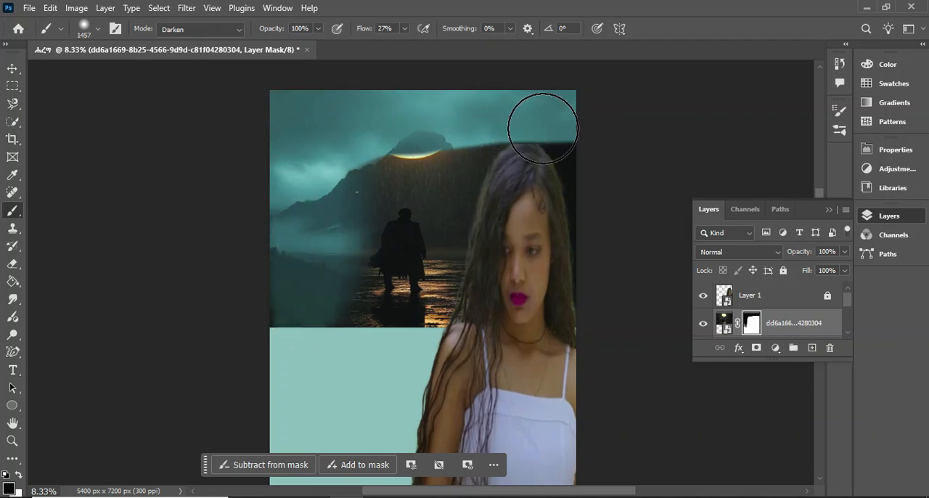
mouse_move(557, 288)
mouse_down()
mouse_move(492, 152)
mouse_move(523, 145)
mouse_move(581, 176)
mouse_move(574, 335)
mouse_up()
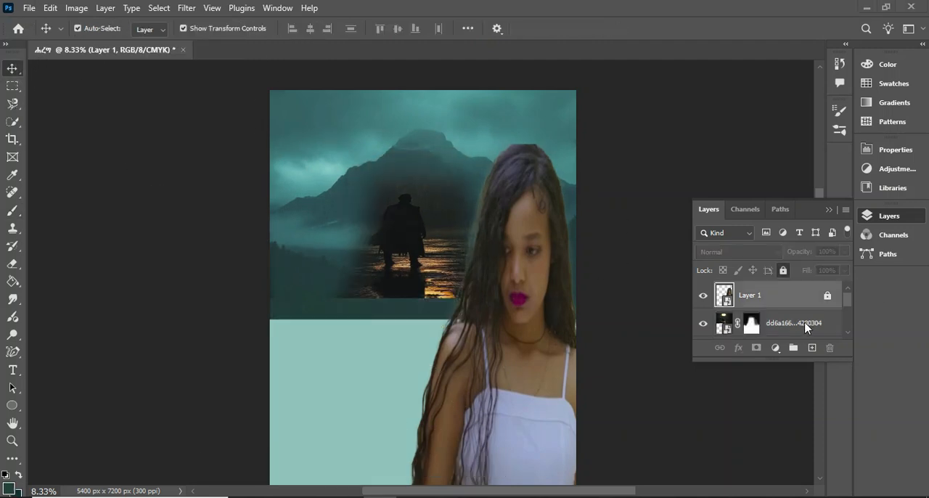
Toggle the masked figure layer's visibility off and on to check how it blends with the mountain scene
click(704, 326)
click(704, 326)
click(793, 329)
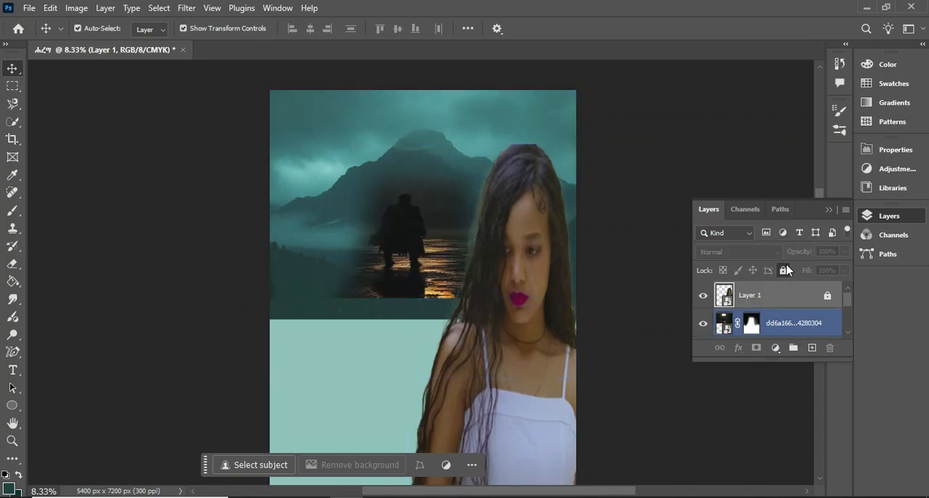
Toggle the woman's layer off and on to check it, keep it locked, and lock the masked dark-figure layer
click(785, 270)
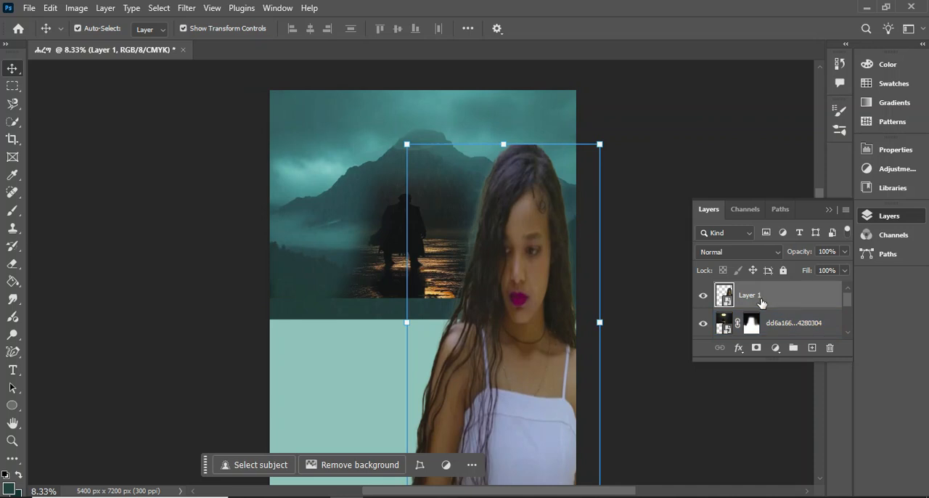
click(704, 296)
click(703, 297)
click(782, 271)
click(791, 324)
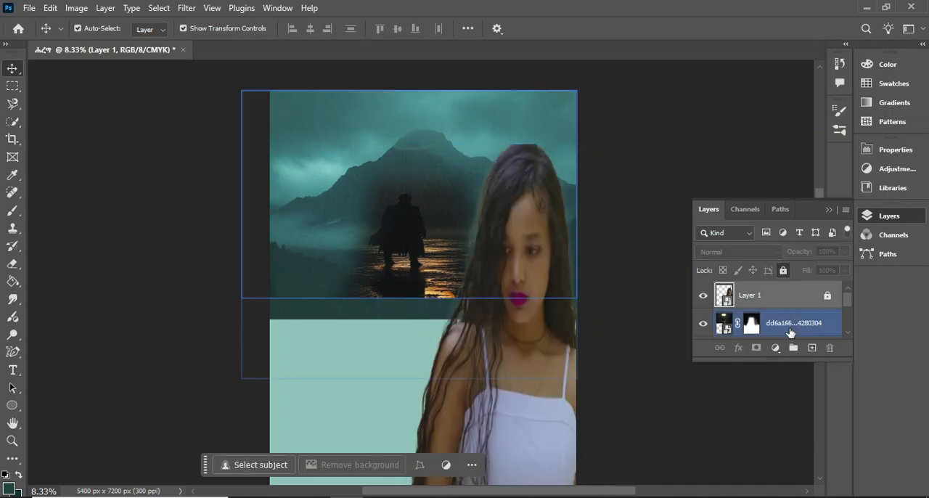
click(784, 272)
Place the orange-moon lake image 31c1ad9a-ee04-4369-b5c8-02c63876b73b into the poster as an embedded image
click(29, 8)
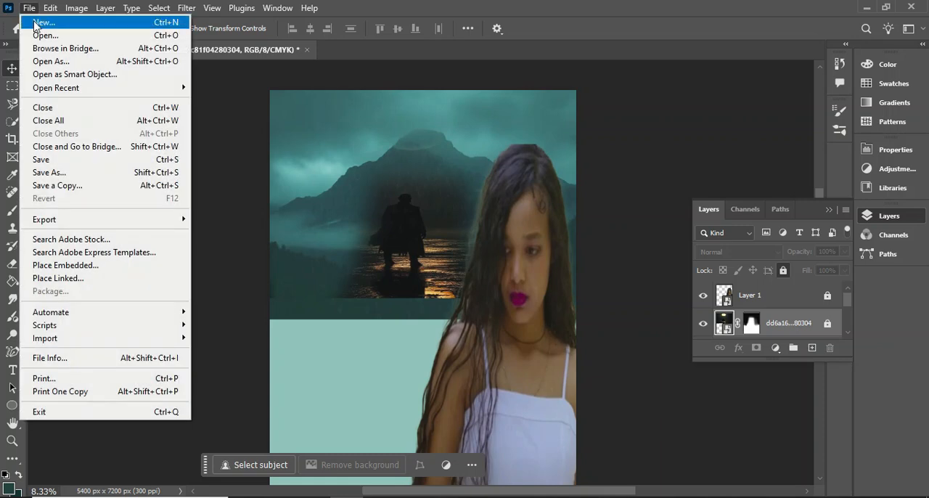
click(70, 270)
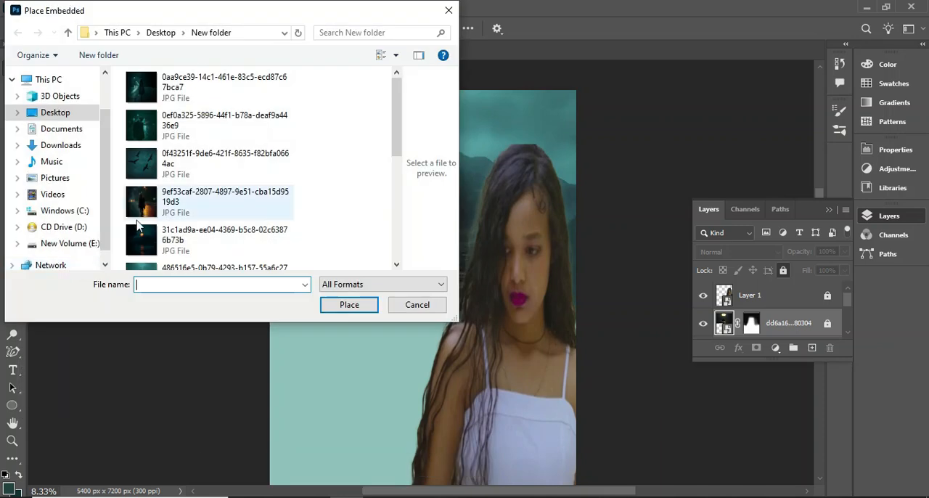
click(193, 242)
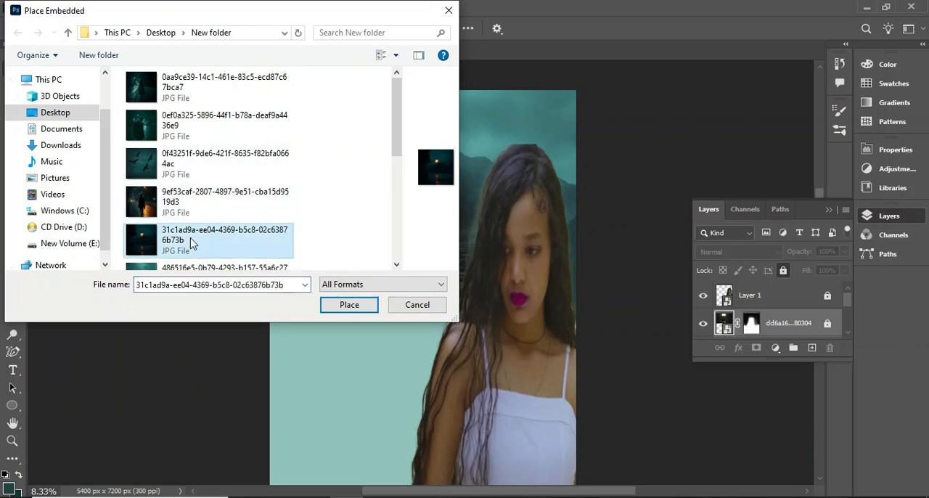
click(331, 305)
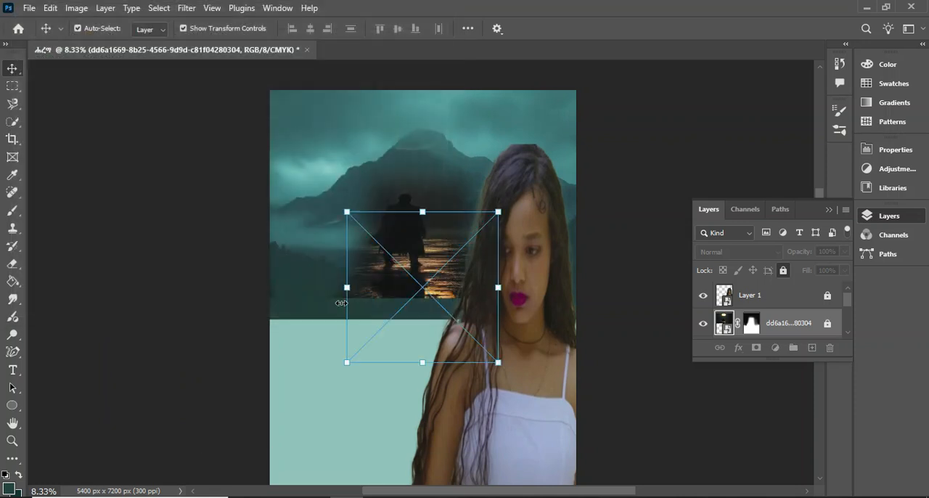
Stretch the lake image over the poster's upper part, about 201% wide and 172% high, and convert it to a smart object
drag(433, 267, 351, 225)
drag(416, 170, 491, 68)
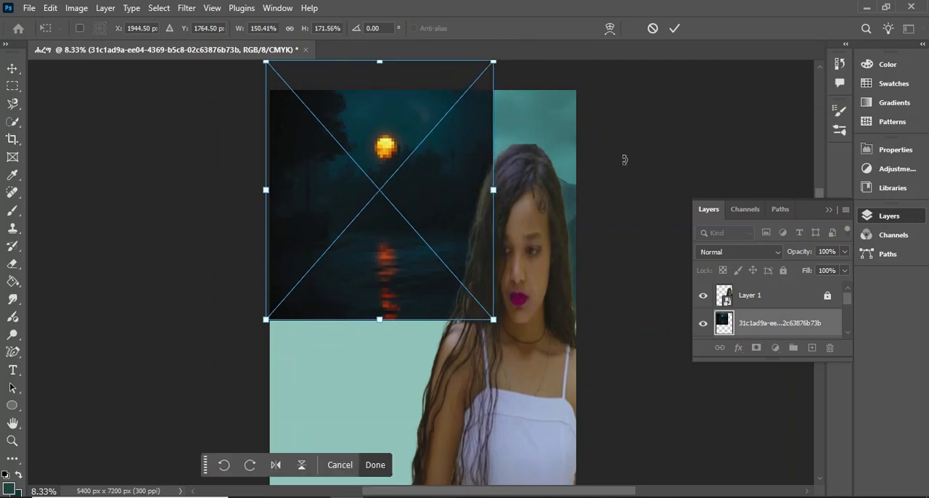
drag(493, 189, 569, 162)
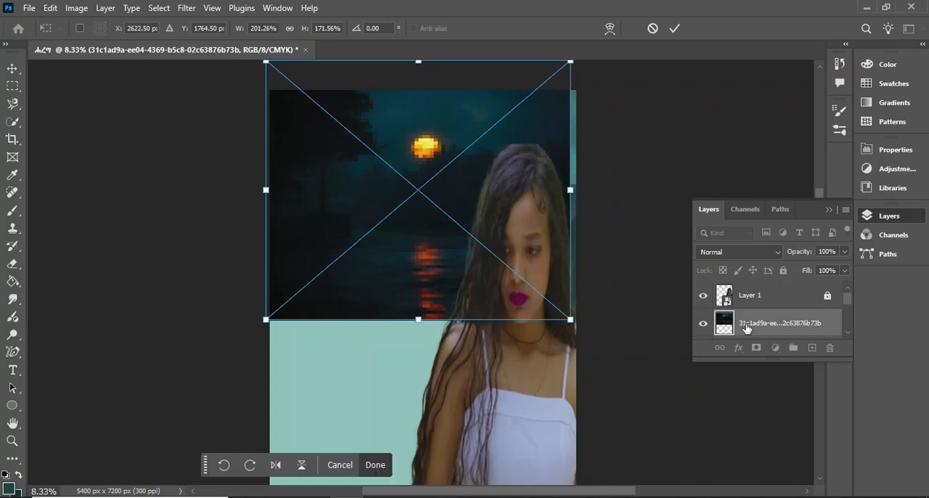
click(768, 328)
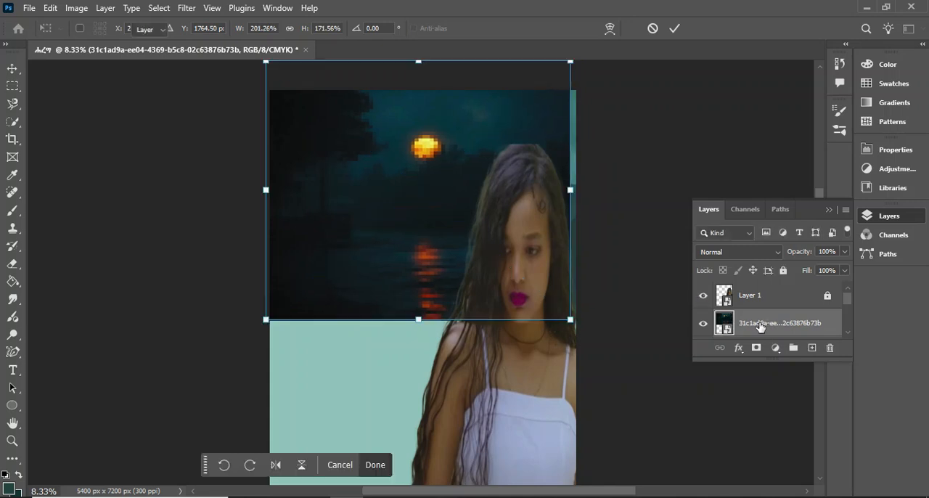
right_click(740, 325)
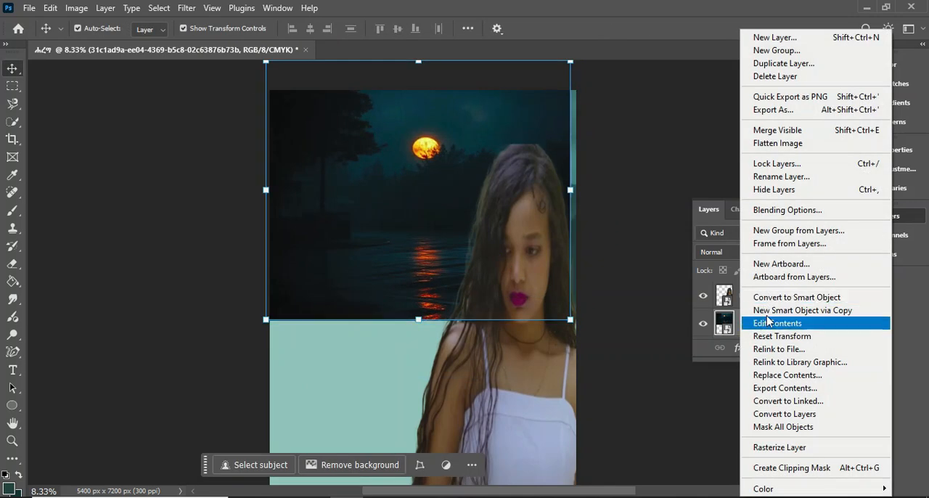
click(777, 299)
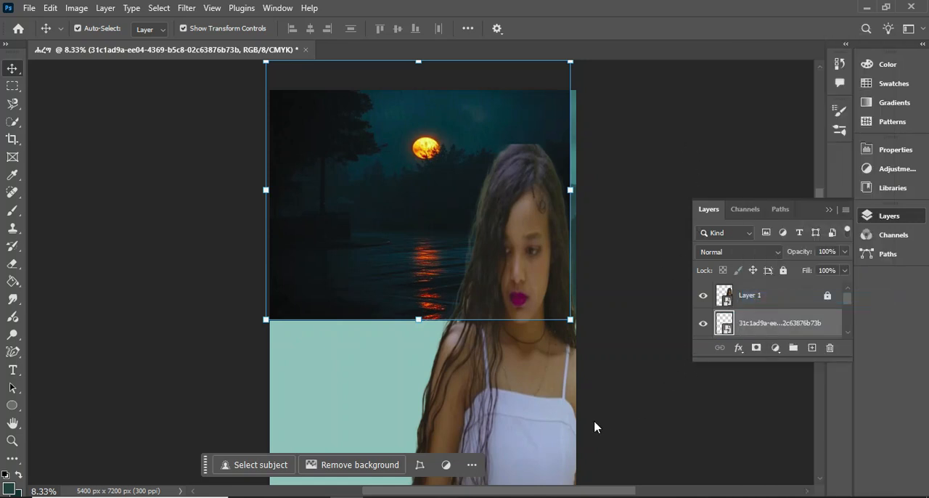
Add a layer mask to the lake image and brush at 28% flow over the dark figure and its water reflection
click(757, 349)
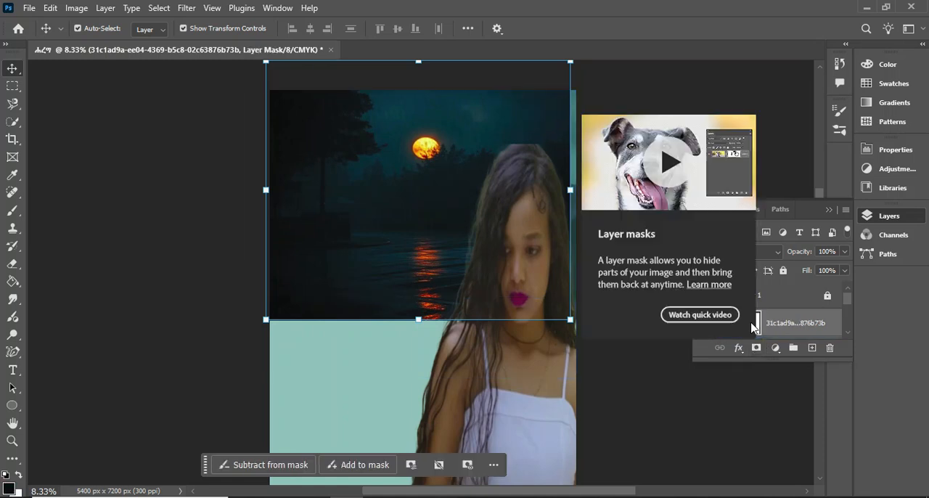
right_click(15, 209)
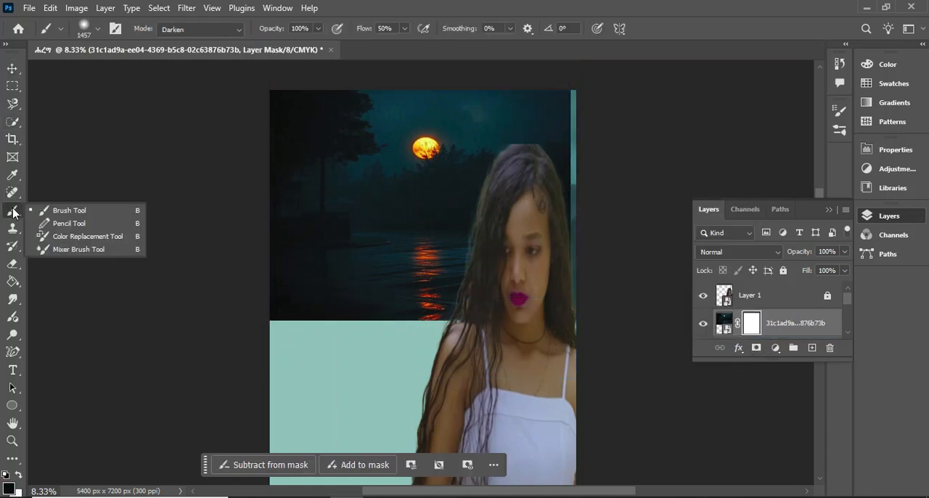
click(62, 210)
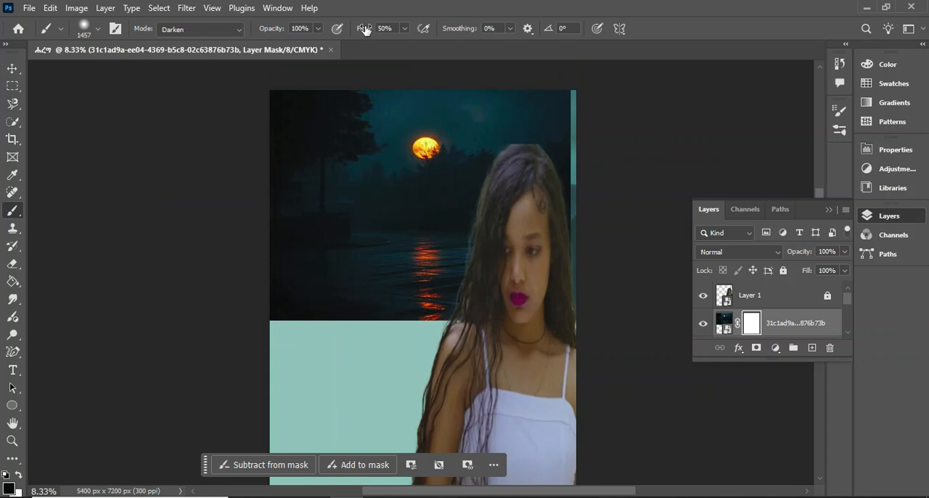
click(405, 29)
click(428, 257)
mouse_move(427, 258)
mouse_down()
mouse_move(426, 281)
mouse_move(435, 281)
mouse_move(411, 253)
mouse_move(399, 268)
mouse_move(406, 288)
mouse_move(448, 299)
mouse_up()
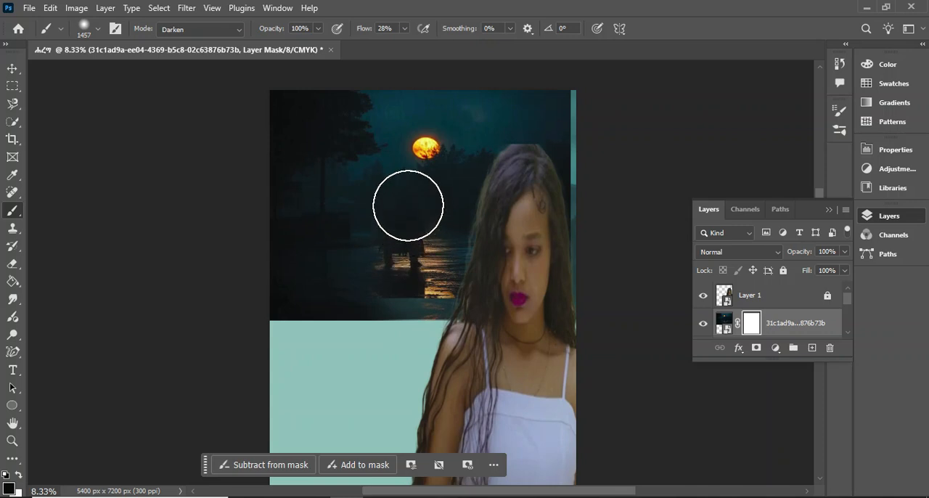
drag(400, 197, 405, 245)
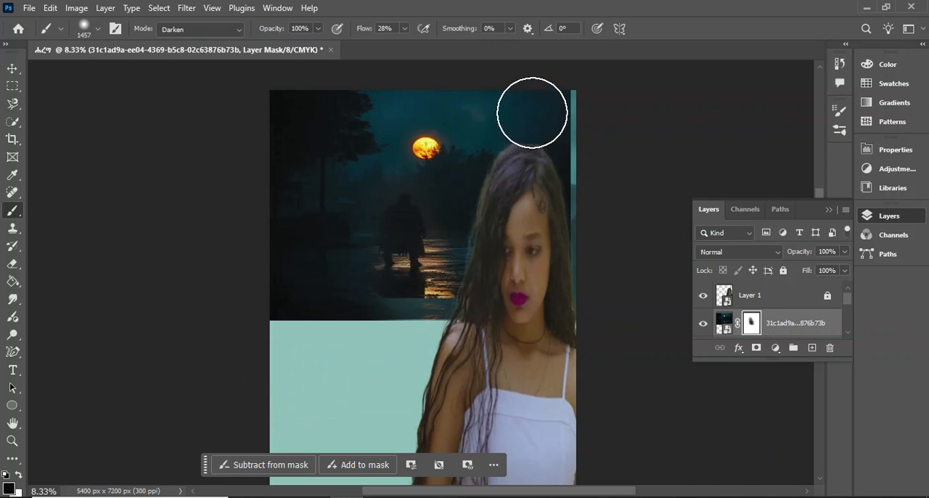
Mask out the lake image's right side around the woman's head to blend it into the teal sky
drag(551, 108, 575, 270)
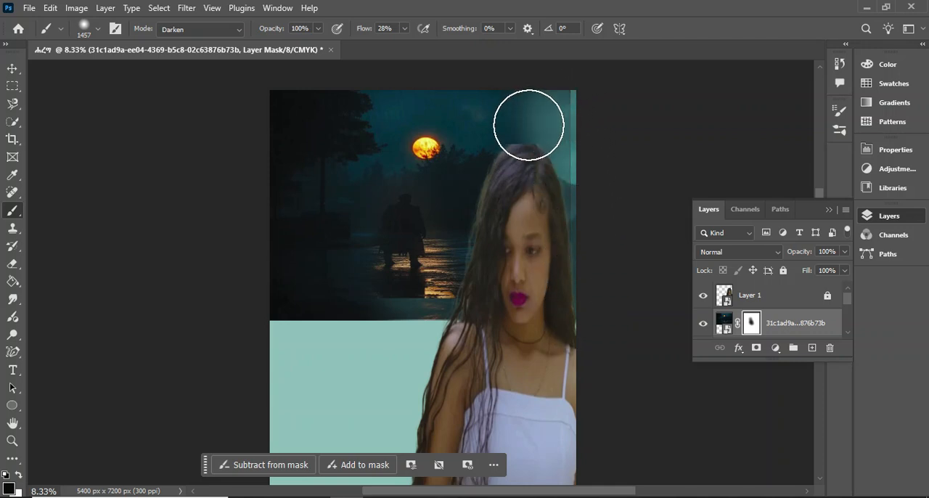
mouse_move(510, 151)
mouse_down()
mouse_move(491, 274)
mouse_move(476, 280)
mouse_move(469, 248)
mouse_move(491, 122)
mouse_move(541, 110)
mouse_up()
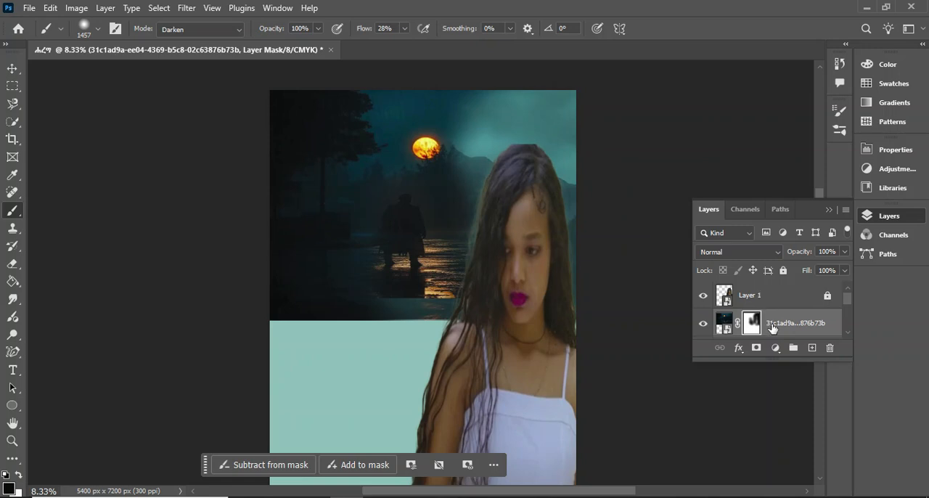
click(773, 329)
Place the flying-birds image 0f43251f-9de6-421f-8635-f82bfa0664ac as an embedded image and position it over the moon and upper sky
click(29, 8)
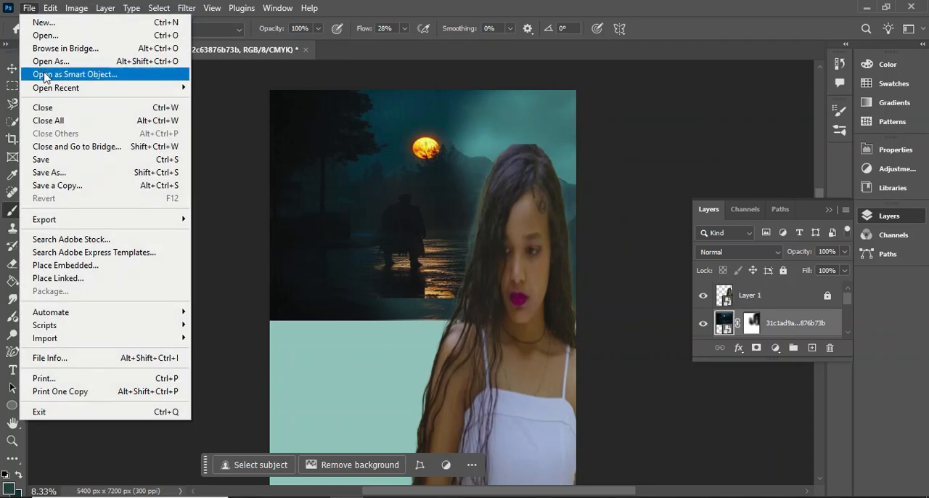
click(73, 269)
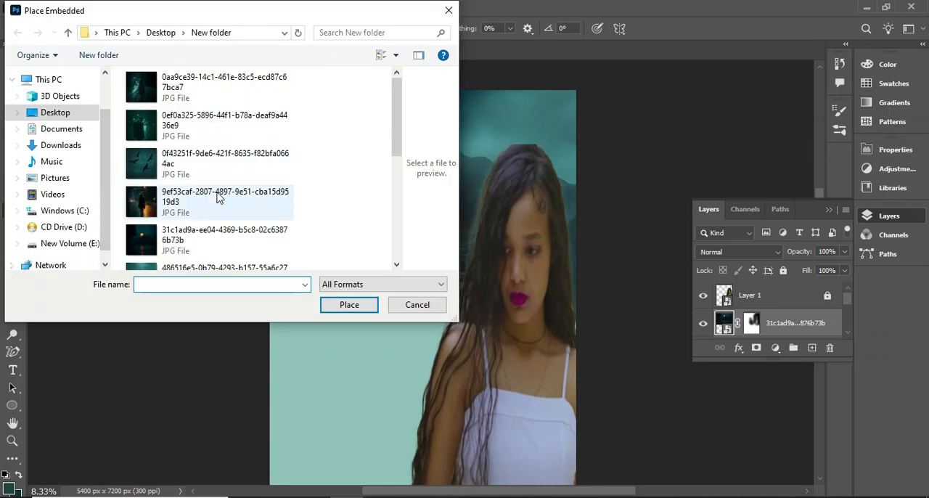
scroll(221, 199, down, 3)
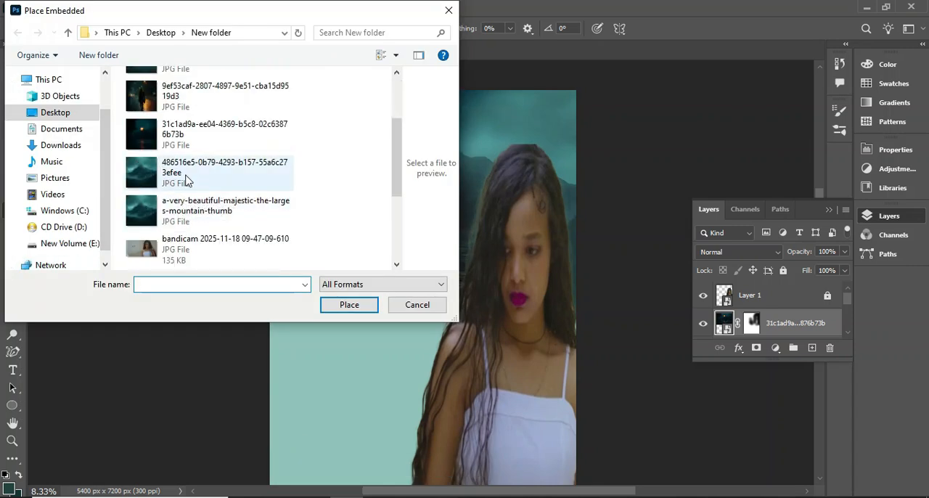
scroll(187, 180, down, 3)
scroll(187, 180, up, 2)
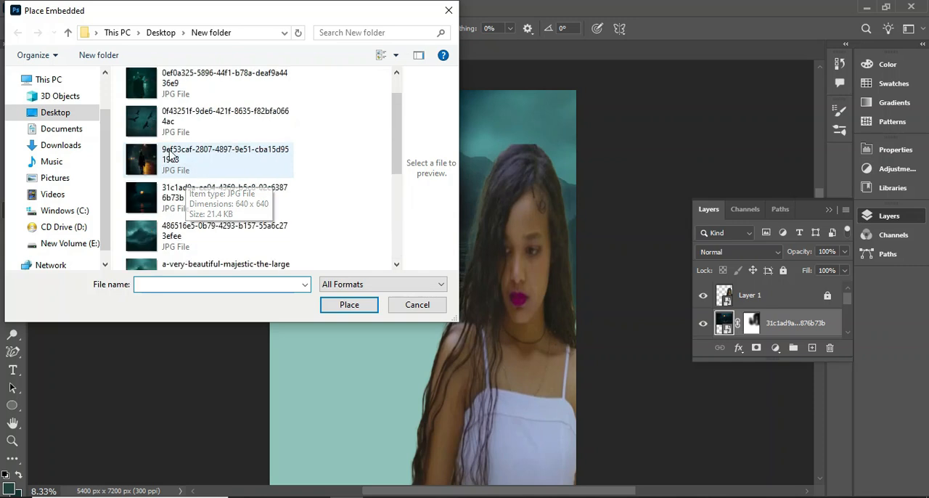
click(192, 118)
click(350, 305)
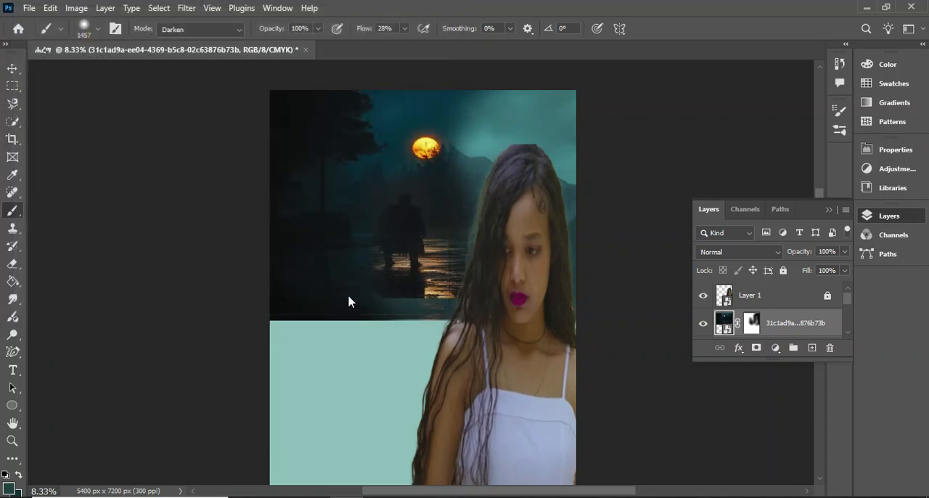
drag(377, 223, 370, 112)
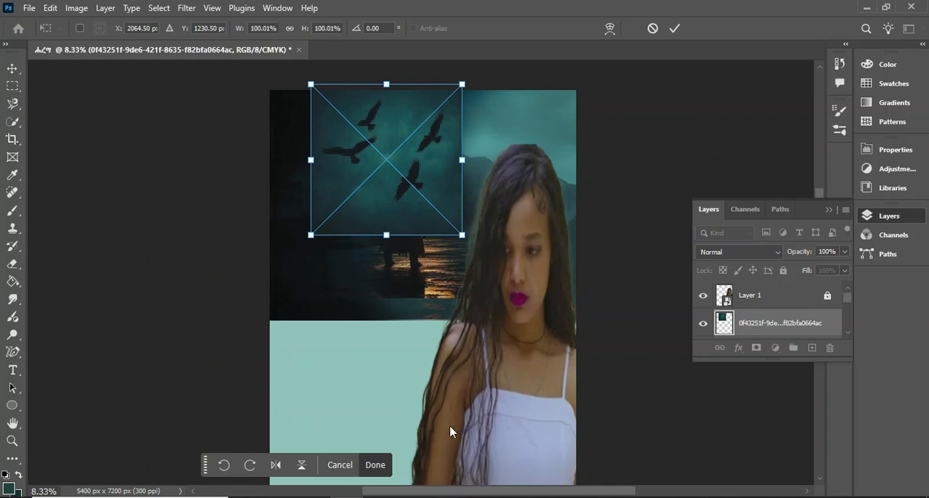
click(374, 466)
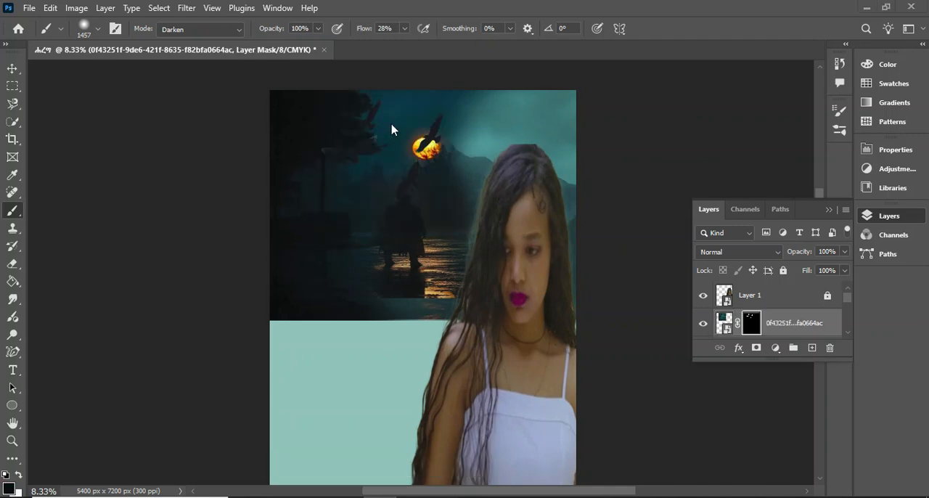
click(12, 69)
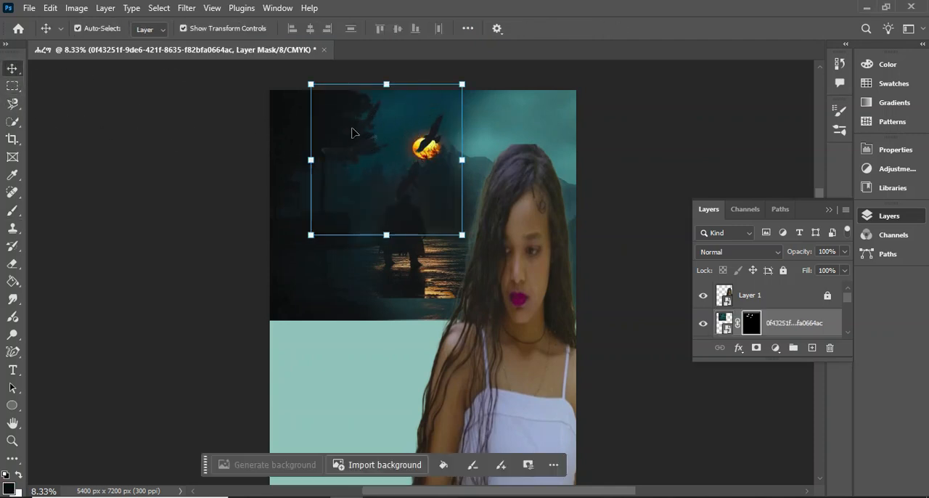
mouse_move(371, 141)
mouse_down()
mouse_move(409, 189)
mouse_move(366, 161)
mouse_up()
key(ctrl+z)
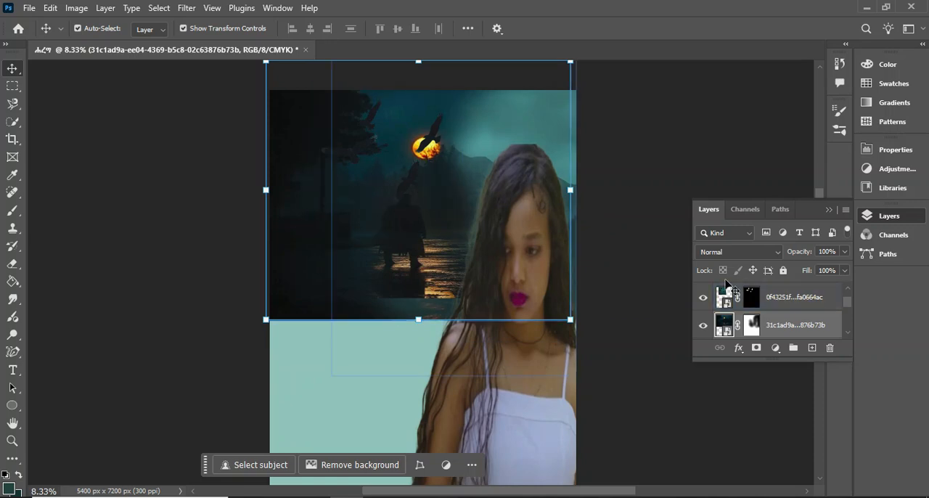
Check the lake image by toggling its visibility, and scale the masked birds layer to 73.90% width and 60.40% height
click(704, 328)
click(704, 328)
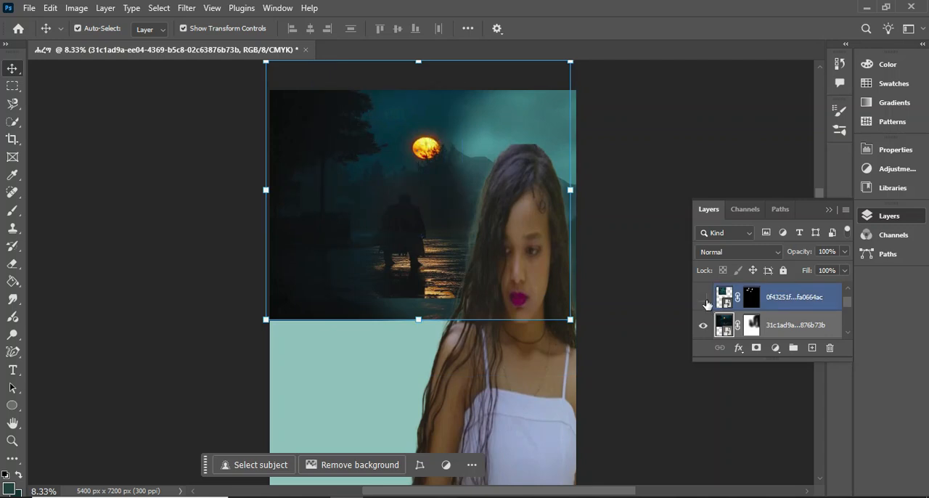
click(773, 304)
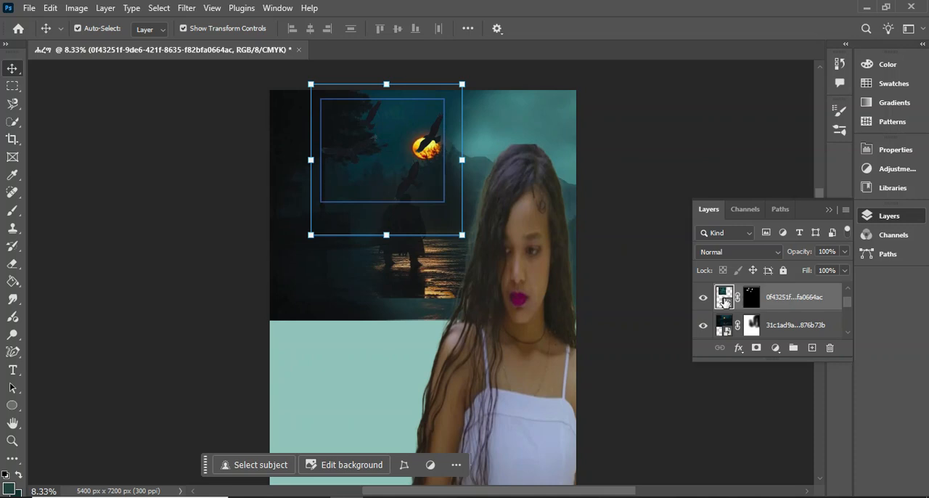
drag(463, 84, 422, 145)
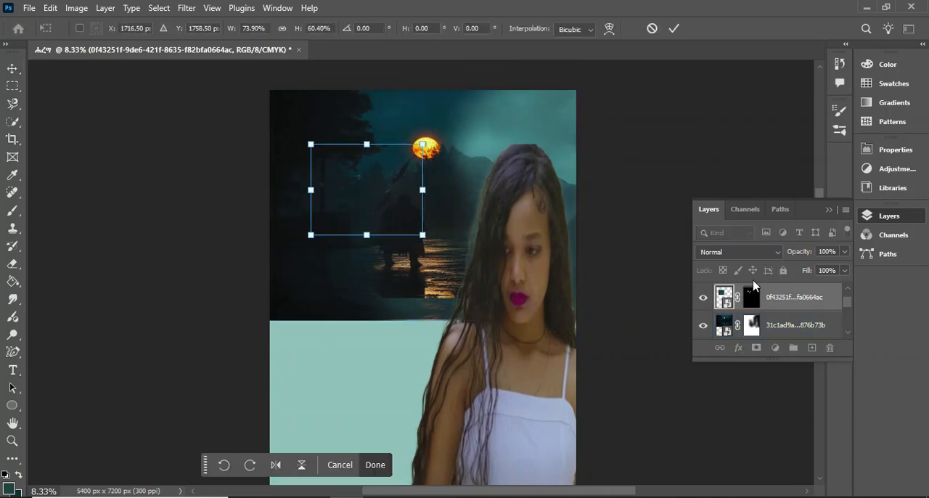
key(Return)
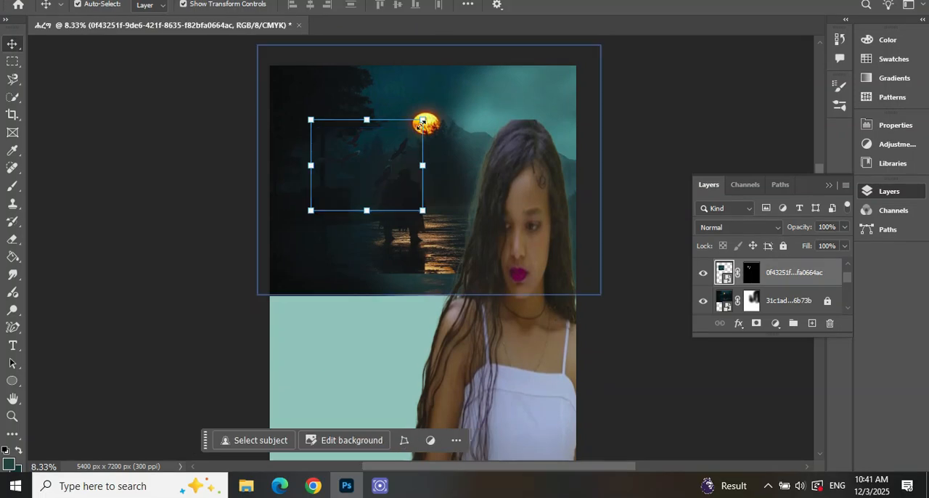
Shrink the birds layer further to about 31.81% width and 29.98% height, place it in front of the moon, and deselect it
drag(423, 122, 413, 138)
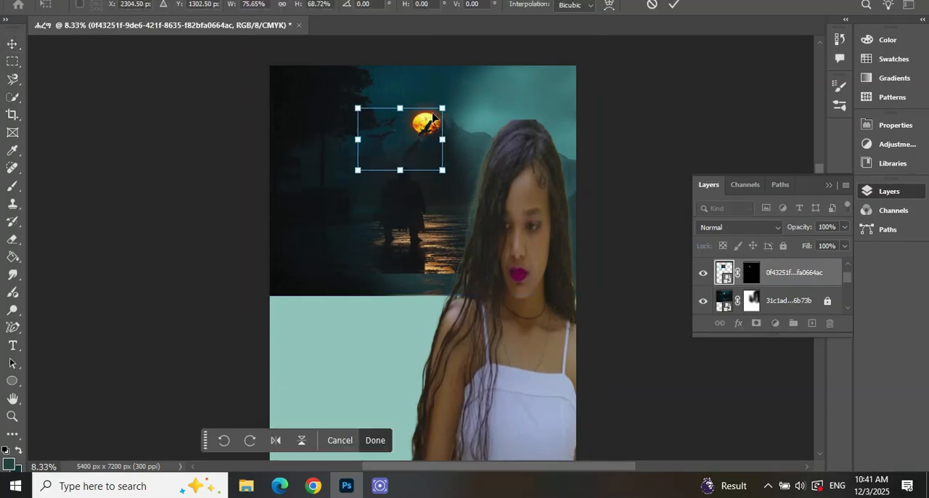
drag(442, 107, 427, 125)
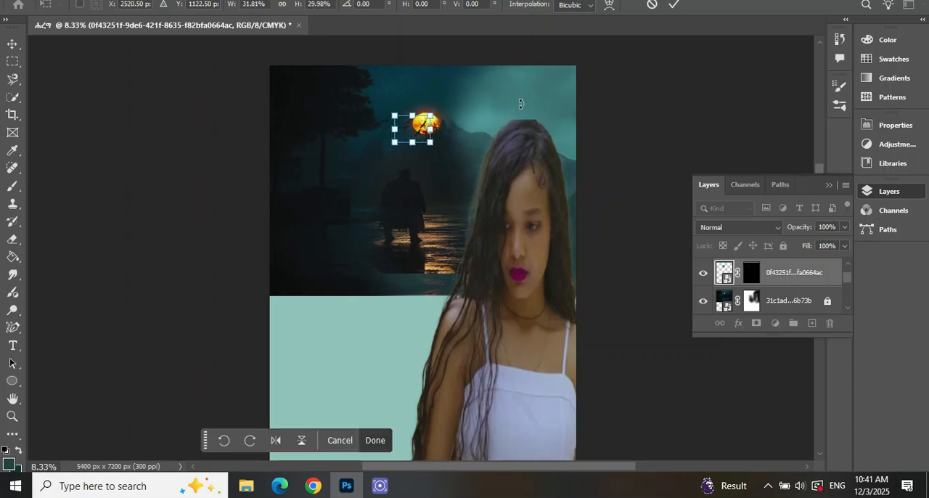
click(377, 440)
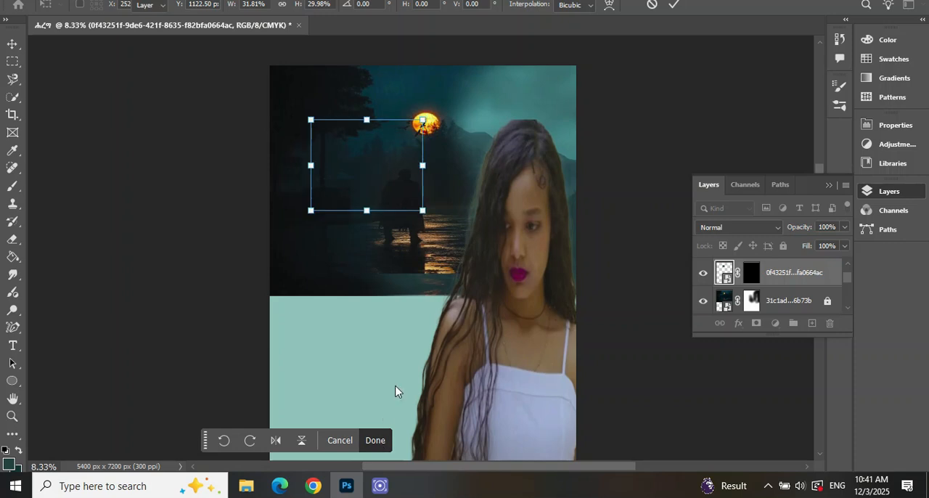
click(628, 159)
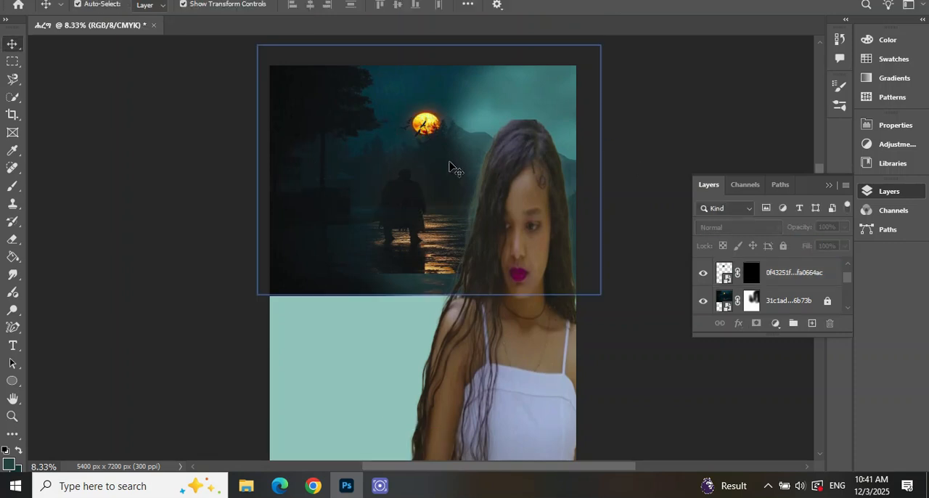
Lock the mountain layer 486516e5 and the Color Fill 1 layer against accidental movement
drag(417, 131, 416, 134)
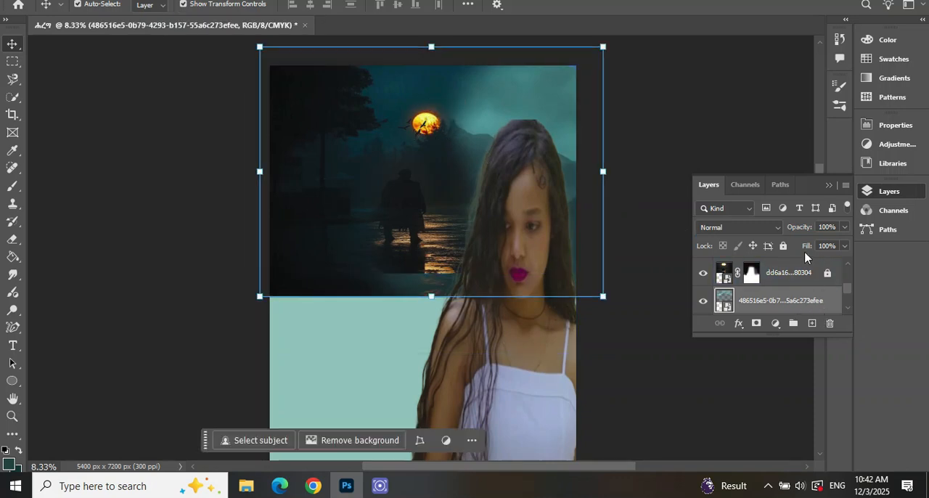
scroll(799, 280, down, 2)
click(806, 298)
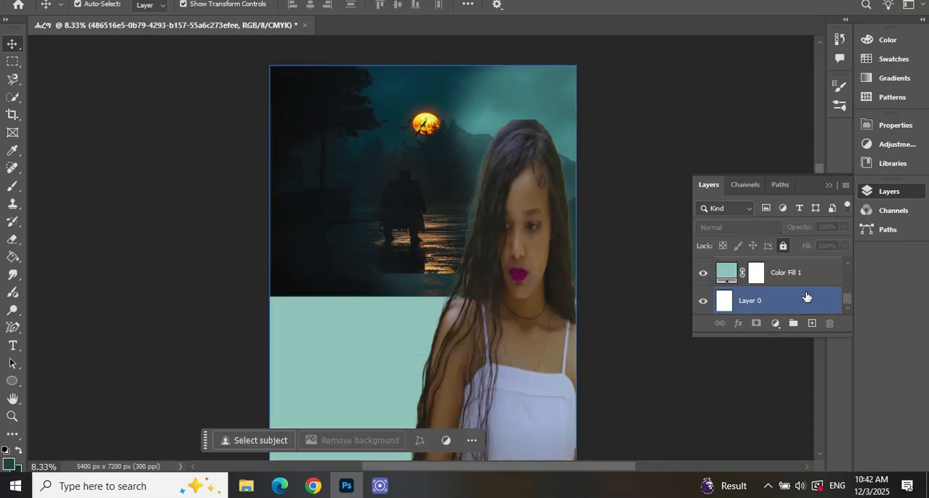
click(806, 276)
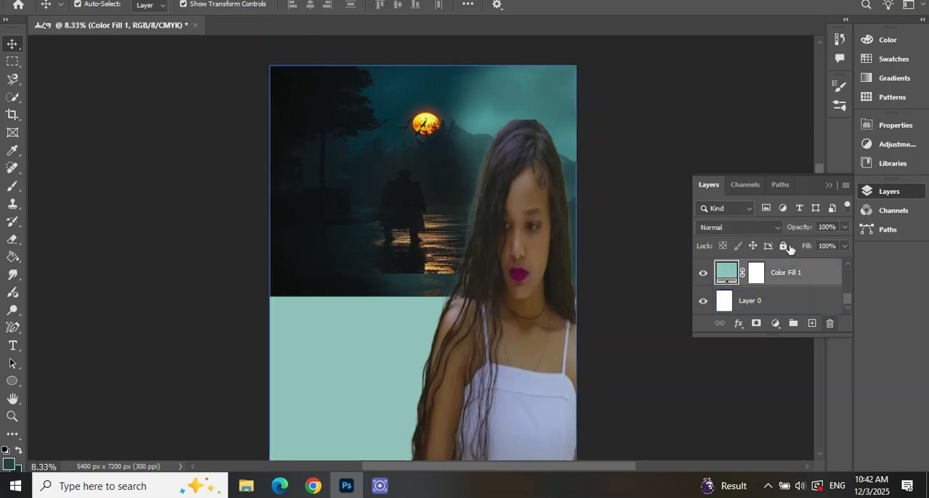
scroll(789, 280, up, 2)
click(786, 296)
scroll(787, 296, up, 2)
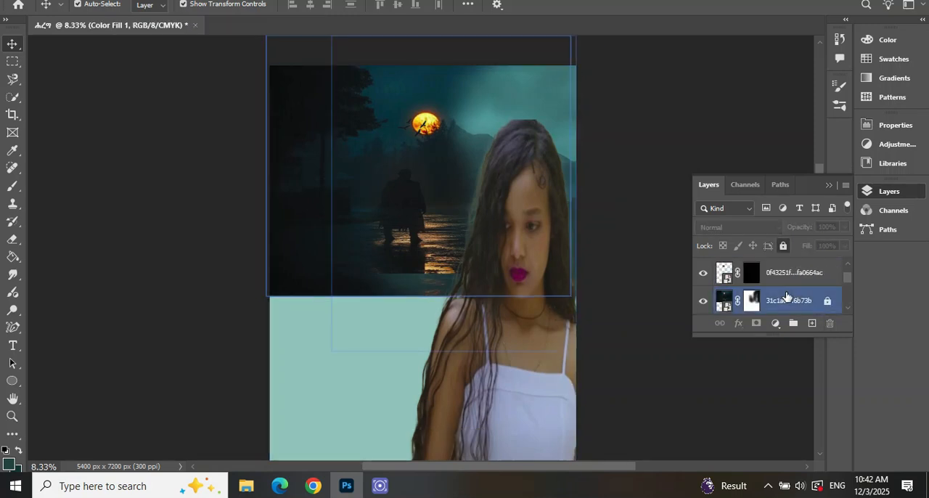
Check the birds layer by toggling its visibility, scale it to 126.79% width and 122.36% height, and place it beside the moon
scroll(787, 295, down, 1)
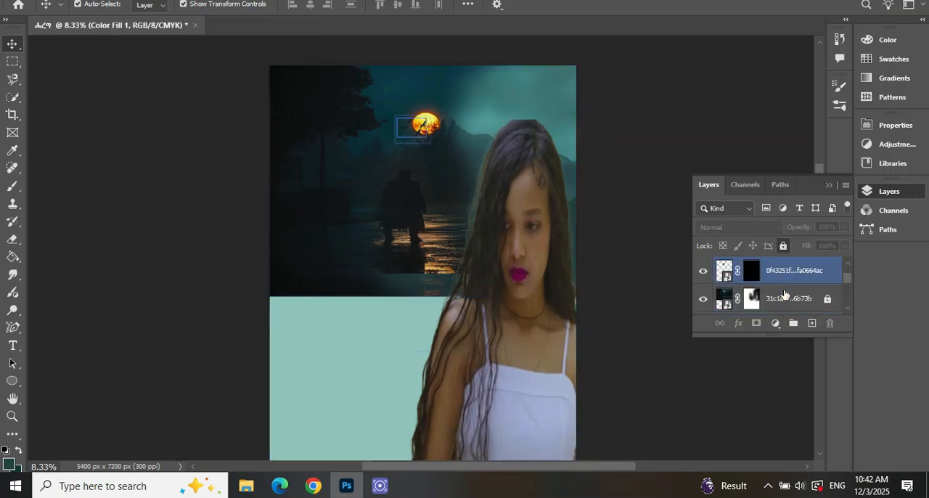
click(703, 273)
scroll(788, 284, up, 1)
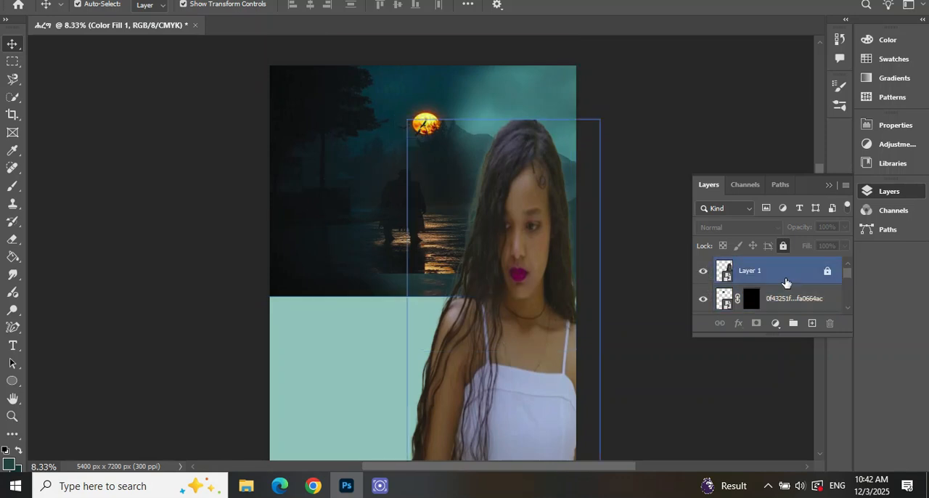
click(703, 299)
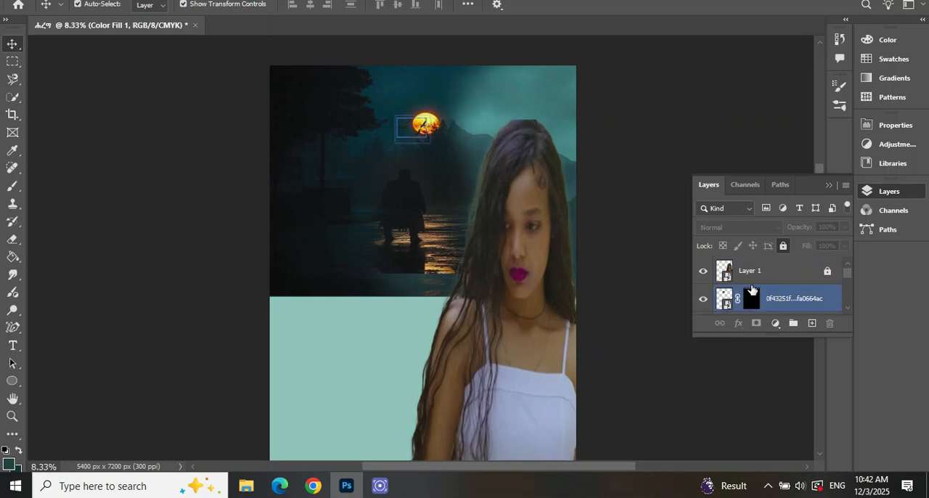
click(776, 299)
drag(432, 116, 463, 125)
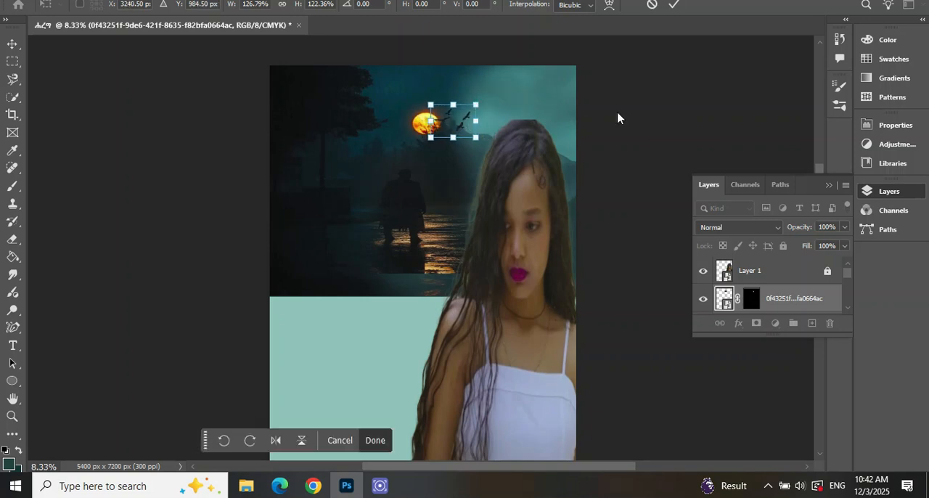
key(Return)
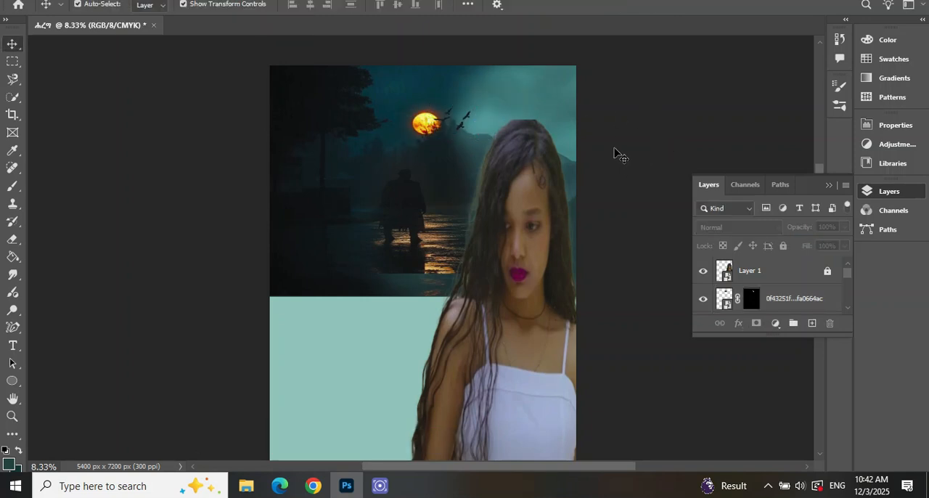
Duplicate the birds layer 0f43251f-9de6-421f-8635-f82bfa0664ac within the same document under its default copy name
click(471, 133)
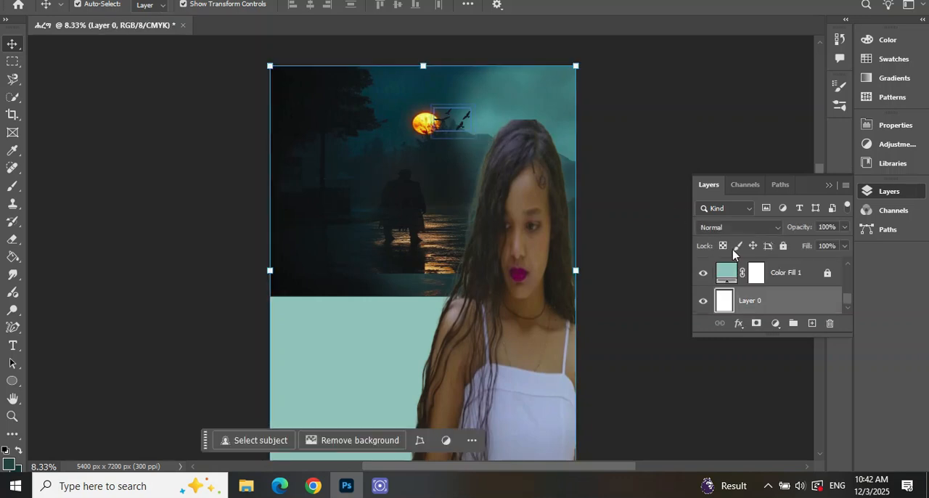
scroll(759, 293, up, 1)
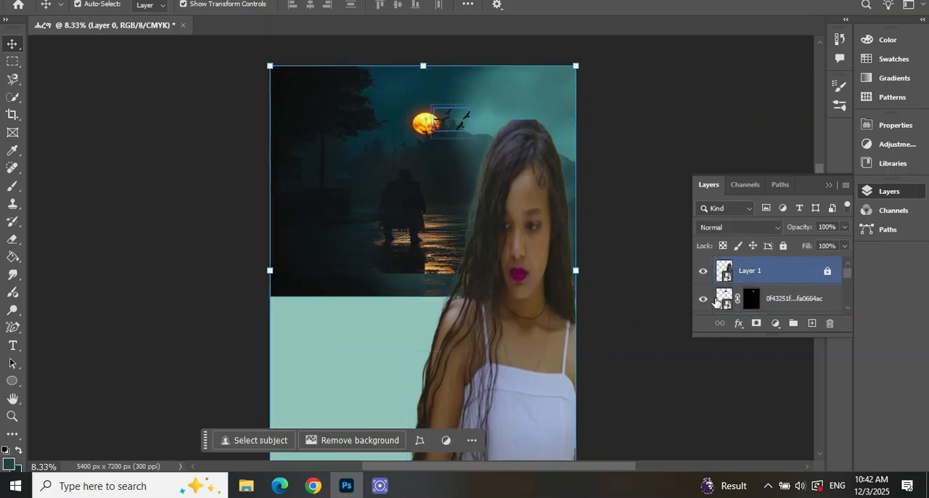
click(705, 301)
click(725, 299)
right_click(769, 299)
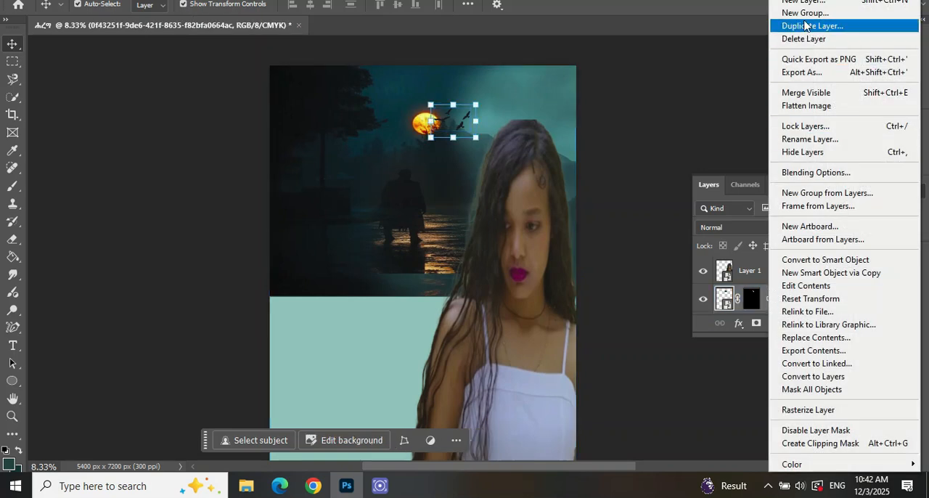
click(806, 26)
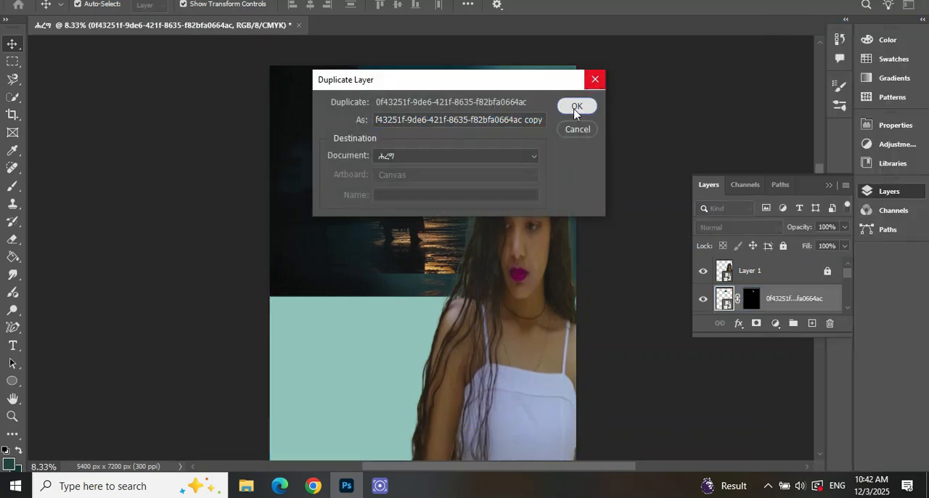
click(578, 106)
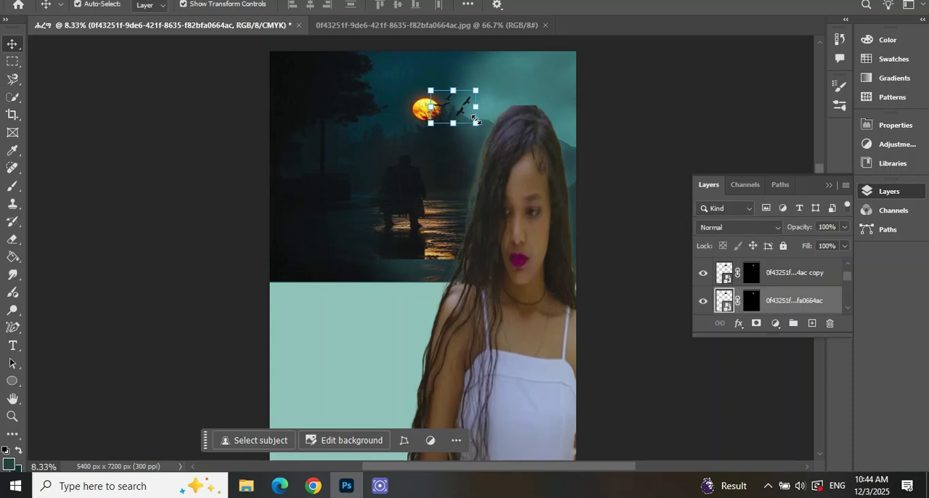
Scale the lower of the two birds layers to 78.87% width and 79.70% height and place it above the woman's head
drag(476, 122, 533, 81)
drag(577, 58, 395, 100)
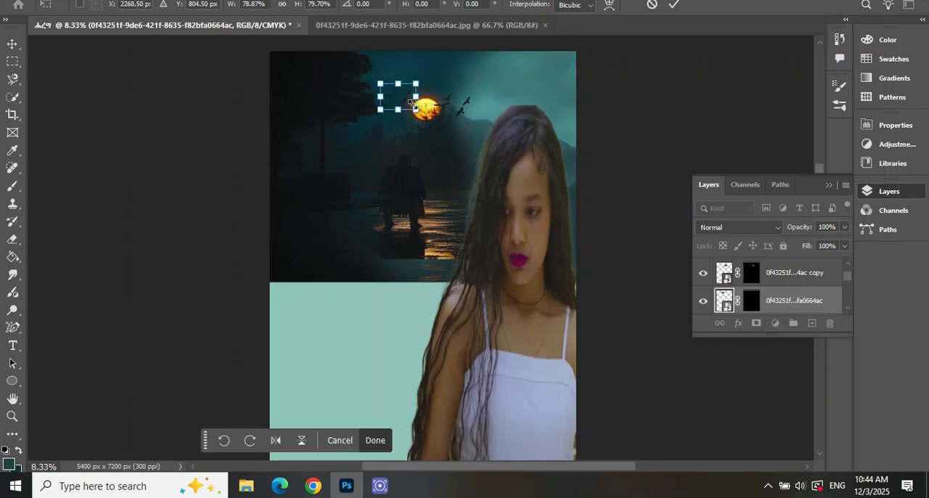
click(374, 441)
drag(395, 97, 498, 93)
click(660, 120)
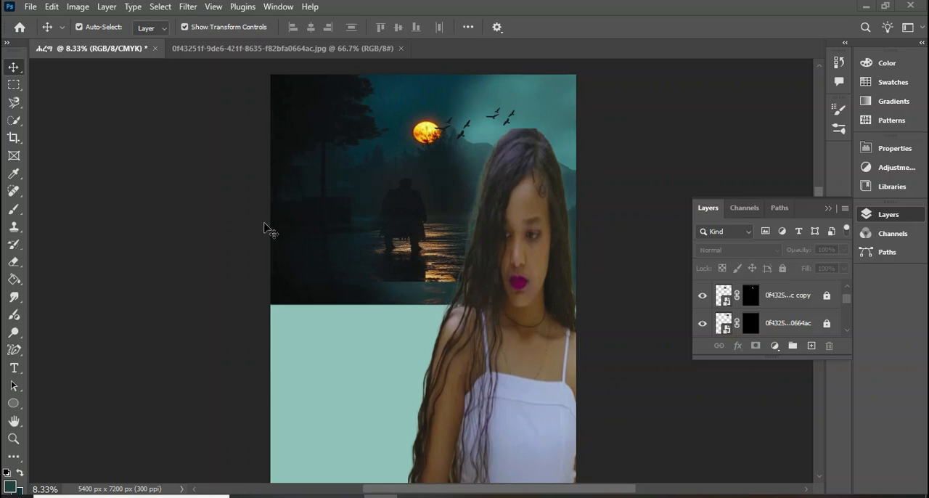
Place the night-street image c1a3075d-74cc-44c7-af4c-ae31915c9ae3 as an embedded image
click(30, 7)
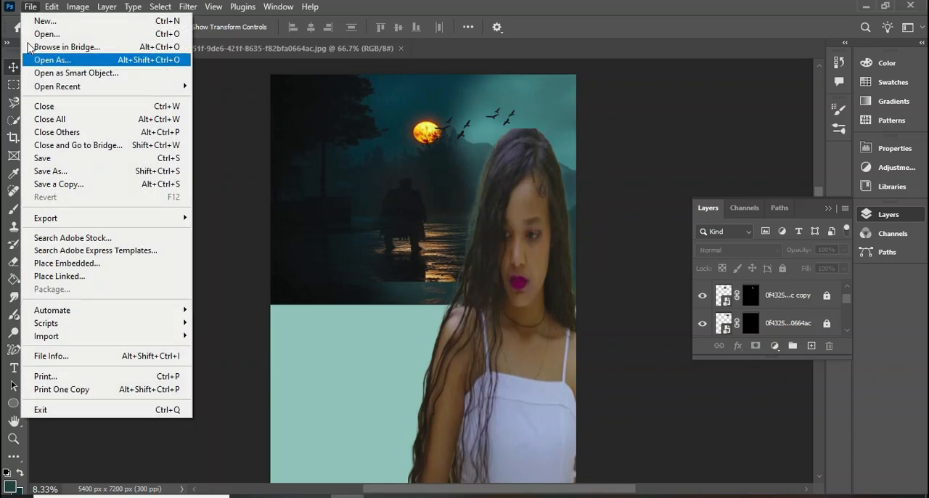
click(74, 269)
scroll(255, 190, down, 5)
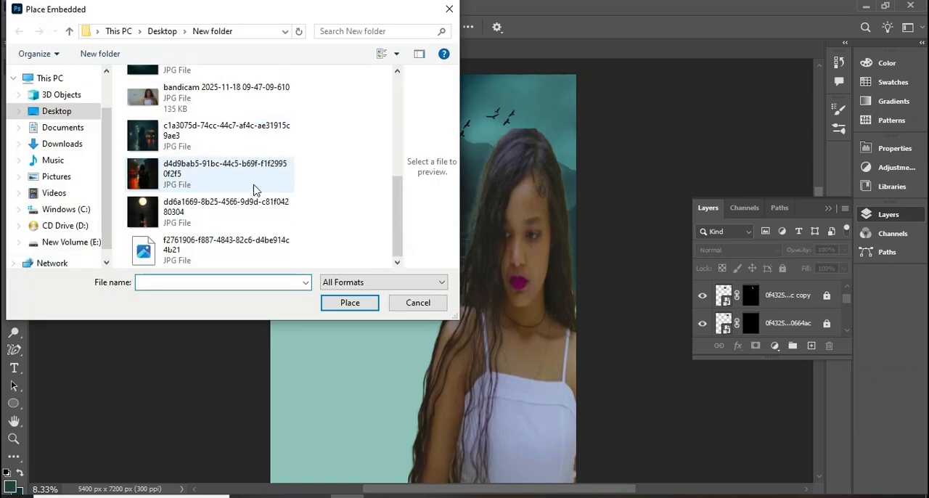
click(186, 140)
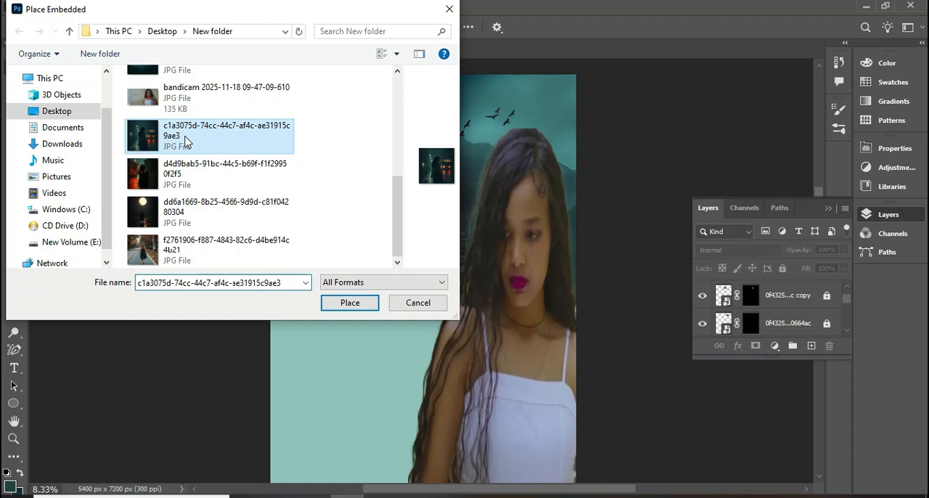
click(340, 303)
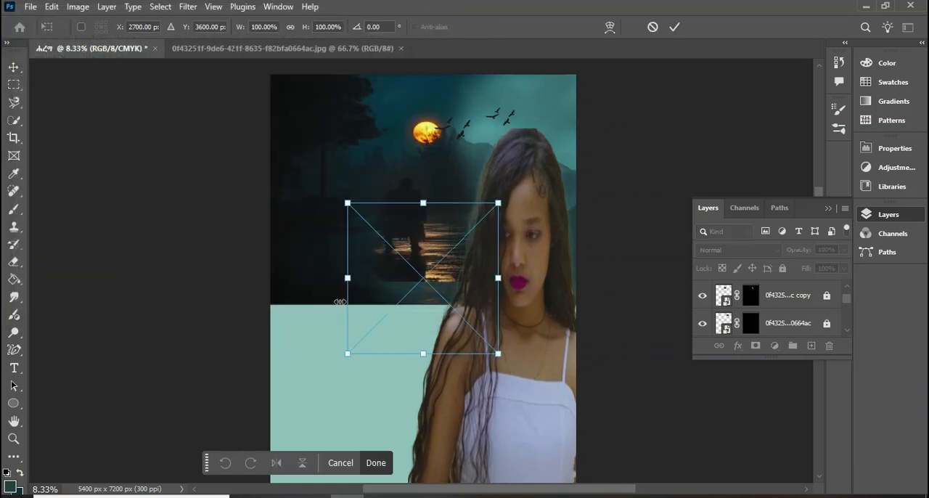
Position the street image over the poster's lower part and stretch it to 209.81% width and 124.31% height
drag(412, 270, 337, 383)
drag(419, 395, 486, 245)
scroll(486, 246, down, 2)
scroll(485, 246, down, 5)
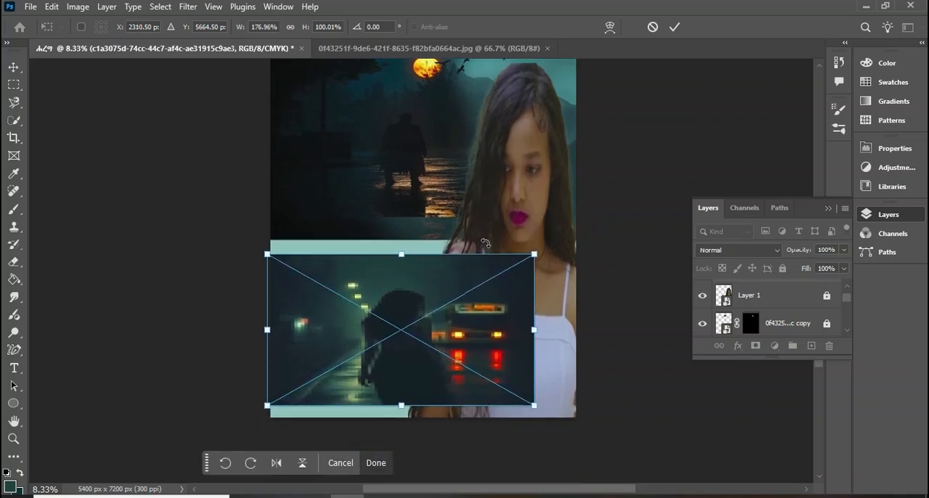
drag(401, 362, 402, 373)
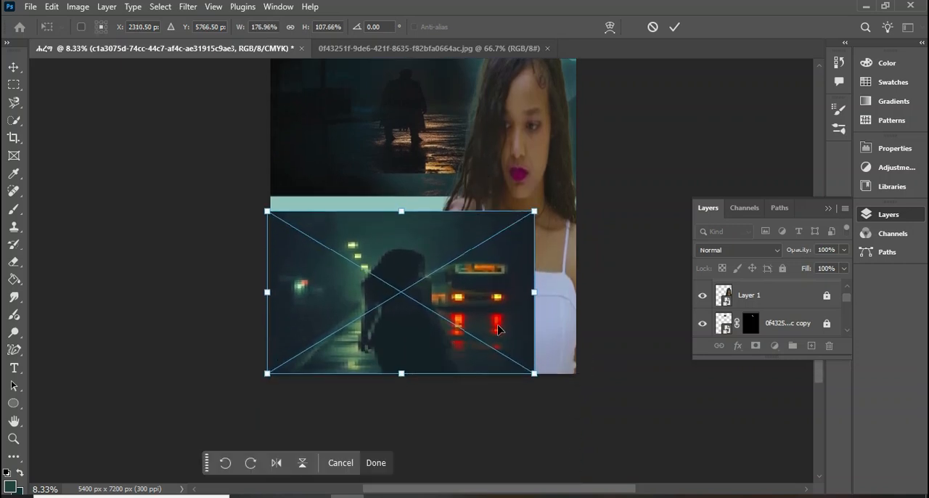
drag(534, 290, 571, 291)
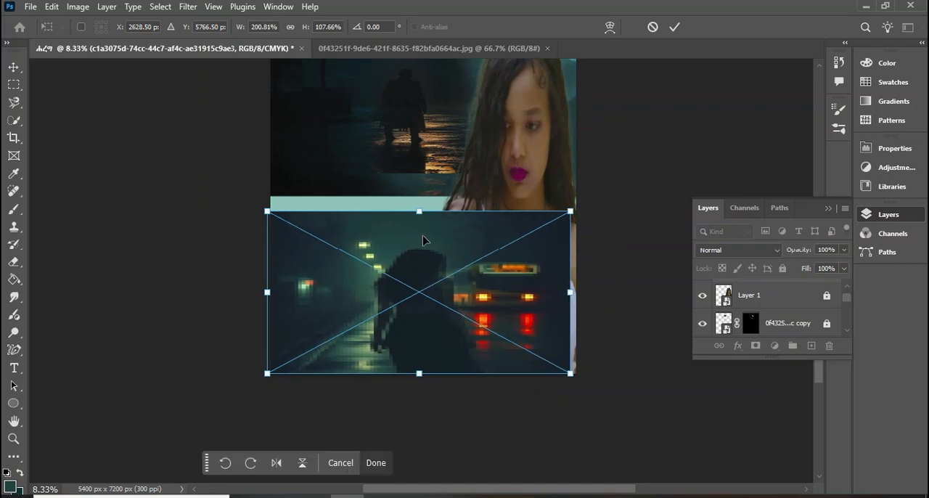
drag(424, 207, 420, 185)
drag(573, 271, 585, 279)
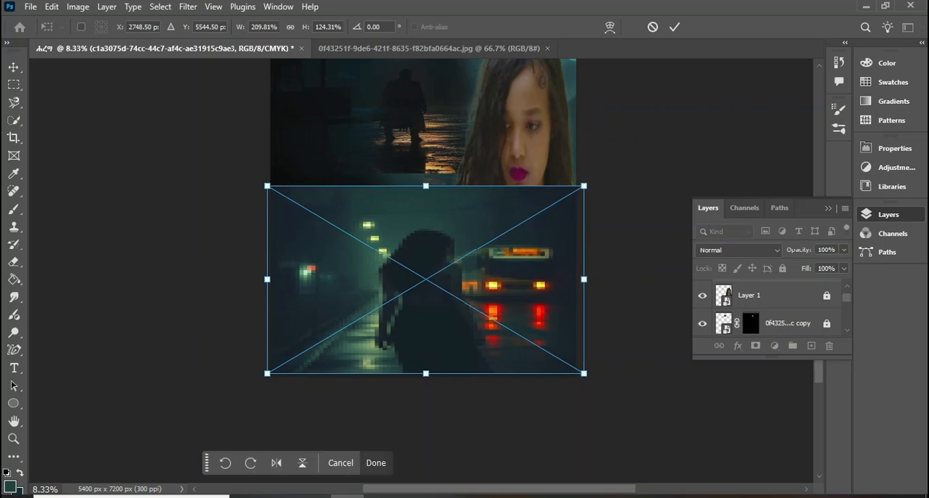
Commit the street image, unlock the woman's Layer 1, stack it above the street image, and lock it again
click(782, 296)
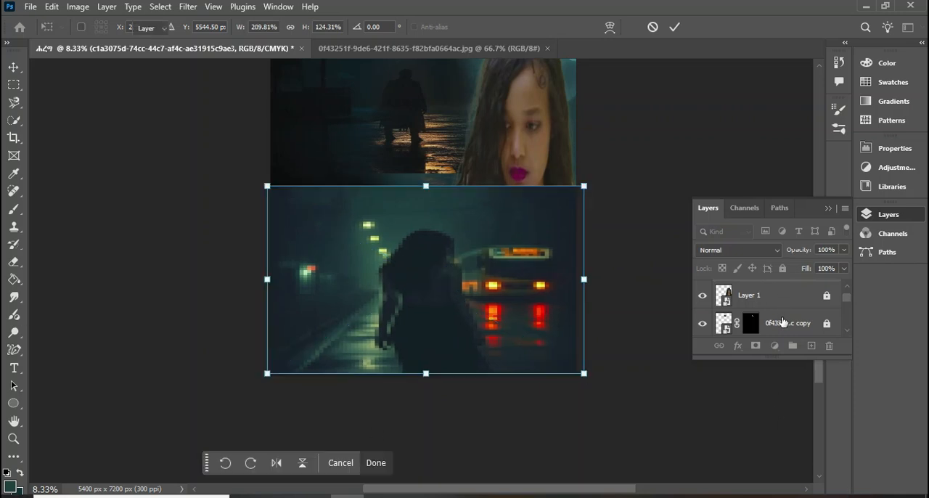
click(828, 297)
drag(771, 323, 764, 290)
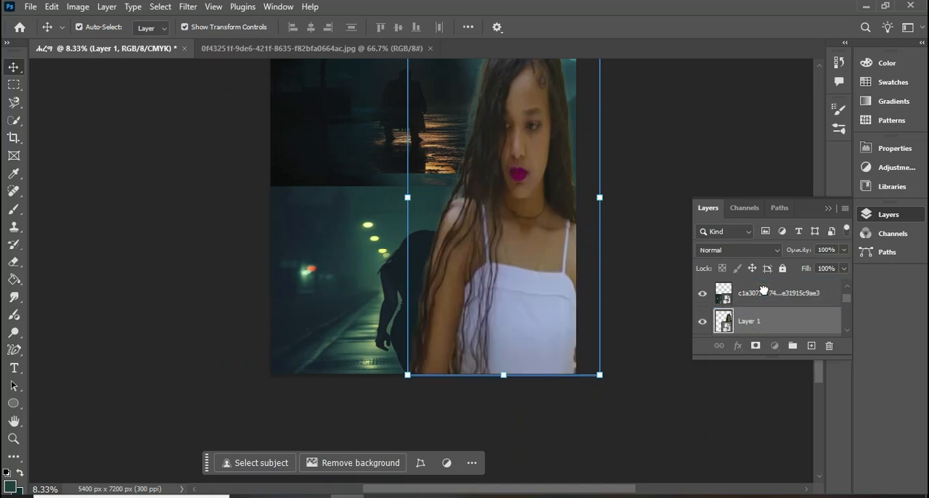
click(783, 268)
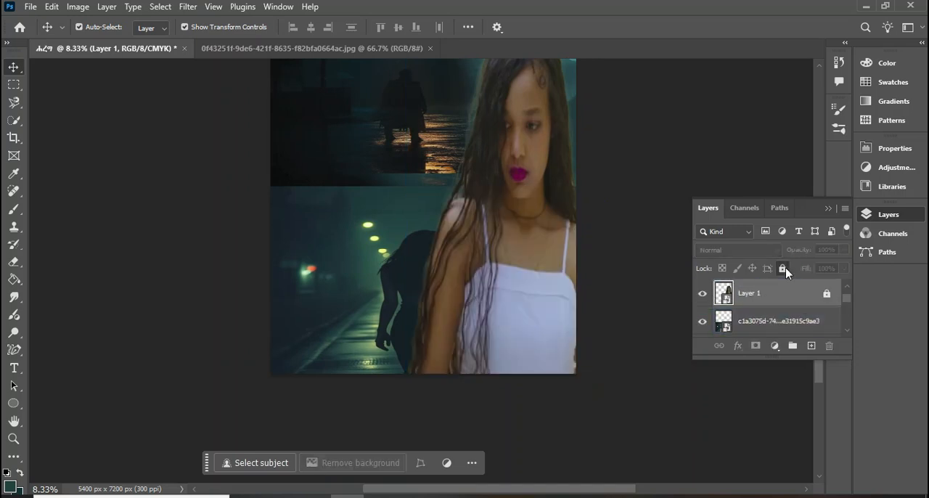
Move the street image left until its dark female figure and bus stand beside the cut-out woman, and deselect it
click(802, 321)
drag(501, 249, 499, 270)
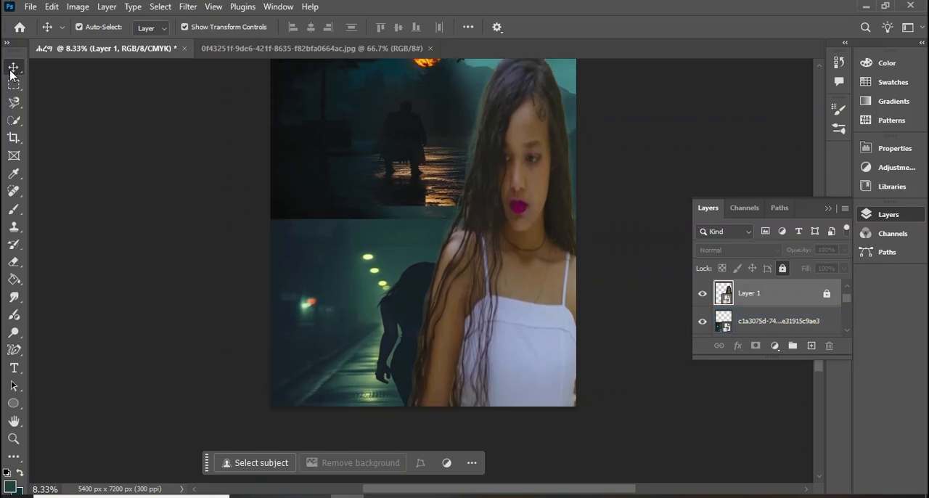
click(401, 340)
drag(385, 298, 355, 297)
drag(350, 305, 298, 302)
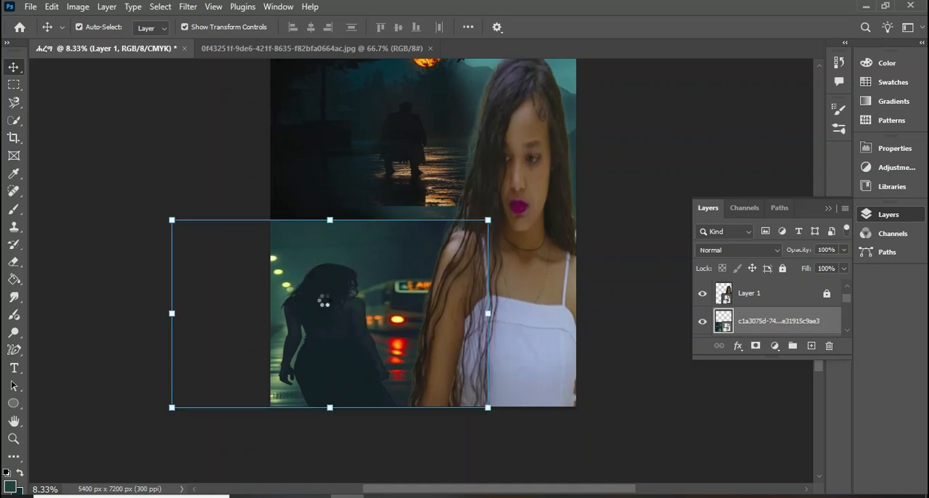
click(629, 190)
Add a layer mask to the street image and try blending its right edge behind the woman with a soft black brush
click(772, 294)
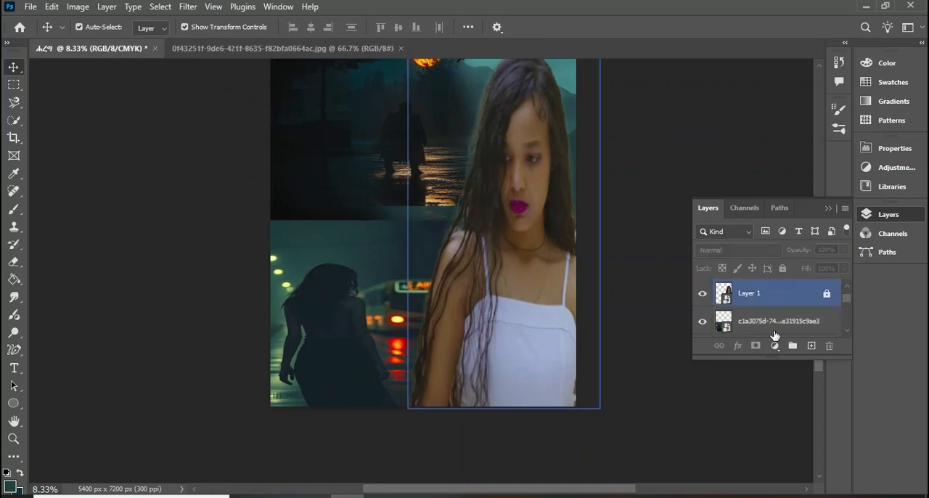
click(768, 322)
click(756, 346)
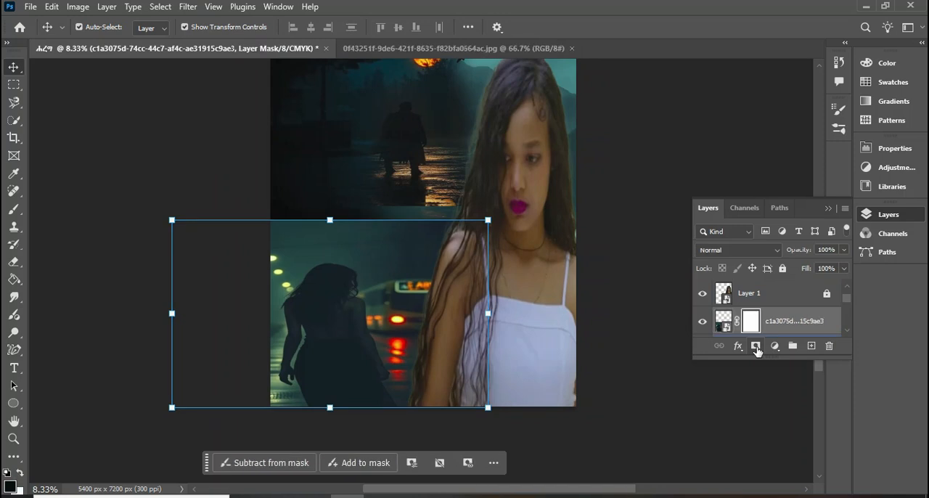
click(13, 208)
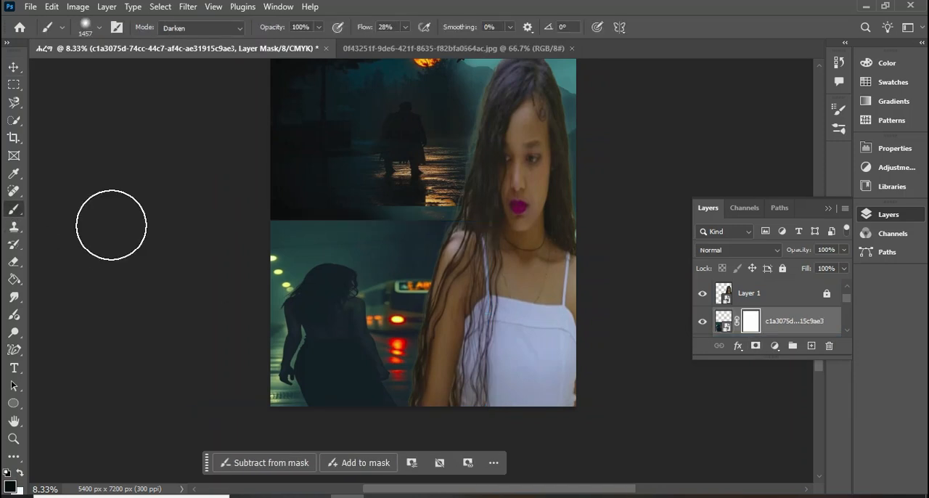
drag(457, 230, 481, 342)
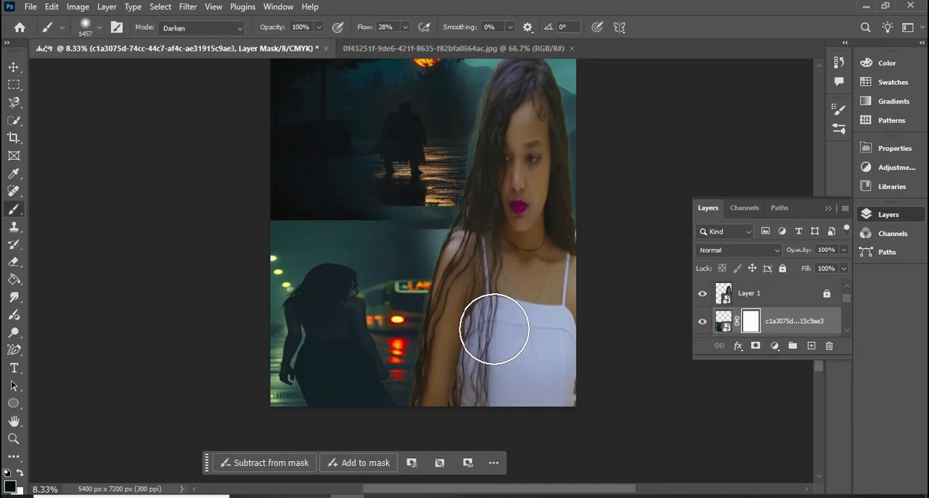
Set the brush to 1% flow and 0% hardness, and remove the layer mask from the street image
click(405, 28)
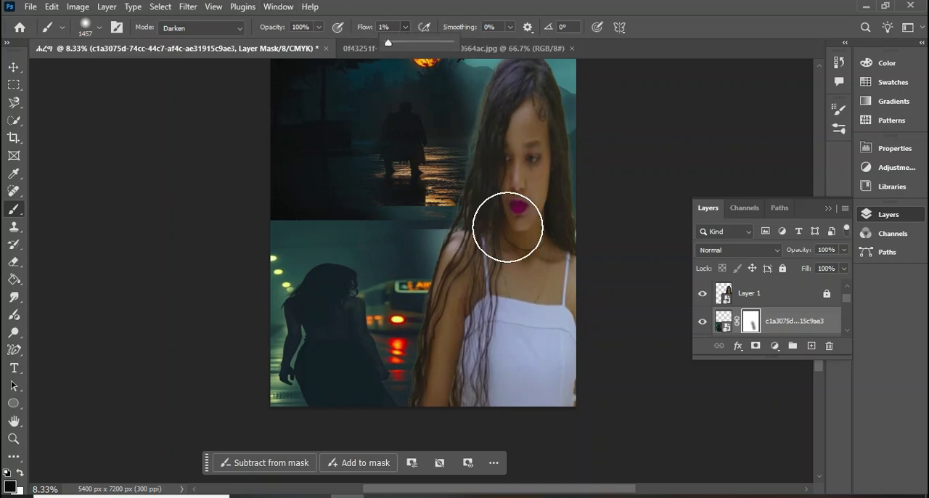
right_click(508, 225)
drag(585, 291, 578, 292)
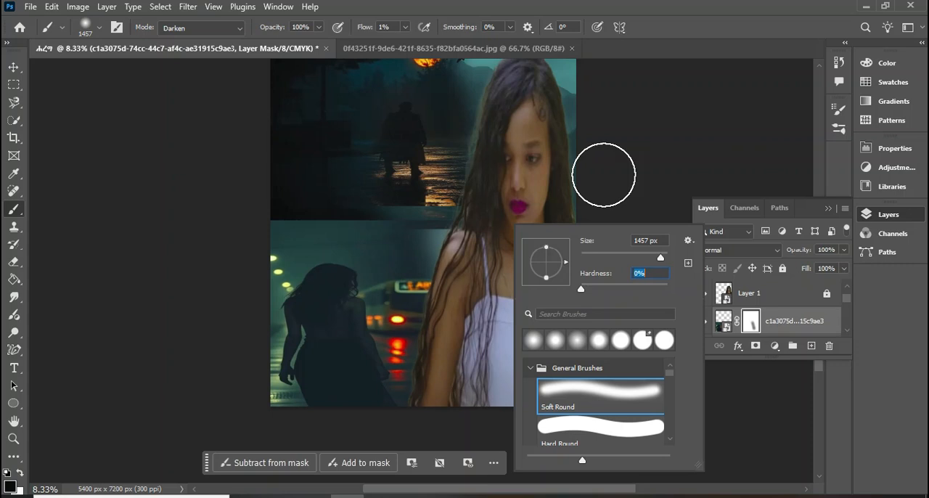
click(629, 110)
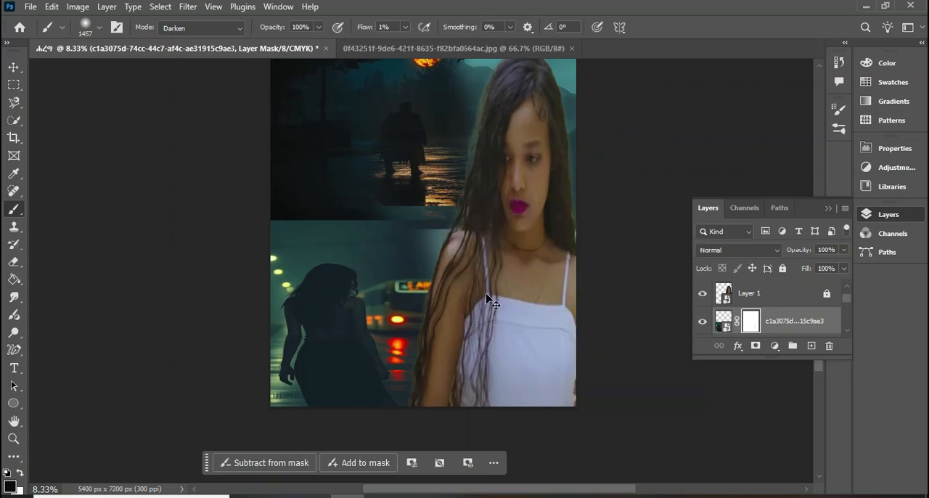
key(Delete)
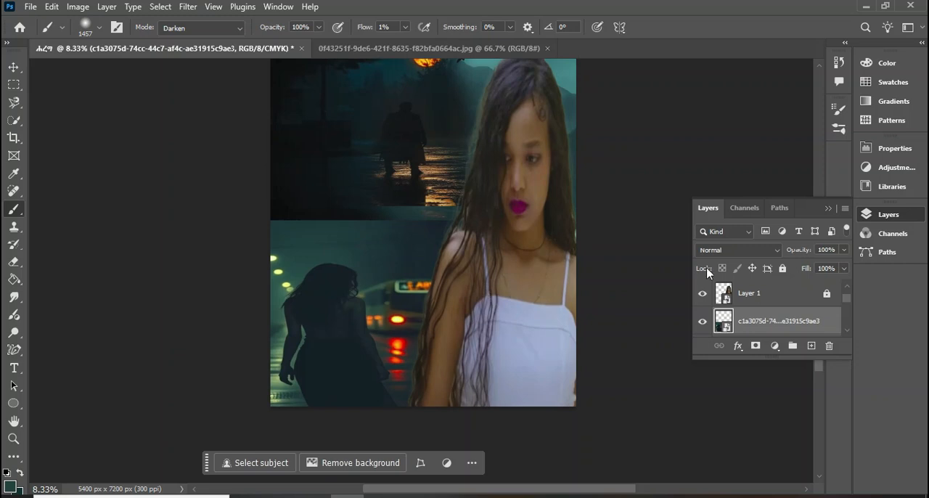
Add a layer mask to the street image and fade its edges with a soft black brush at 5% flow
click(756, 346)
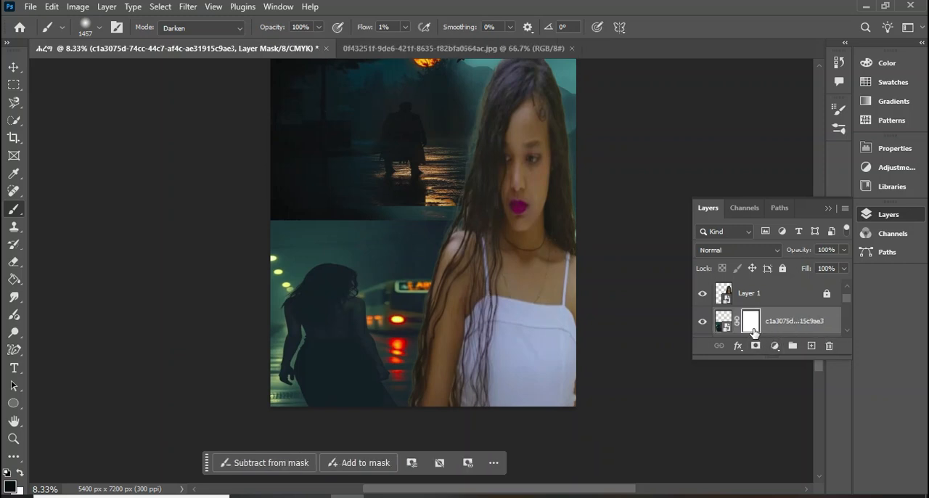
right_click(350, 172)
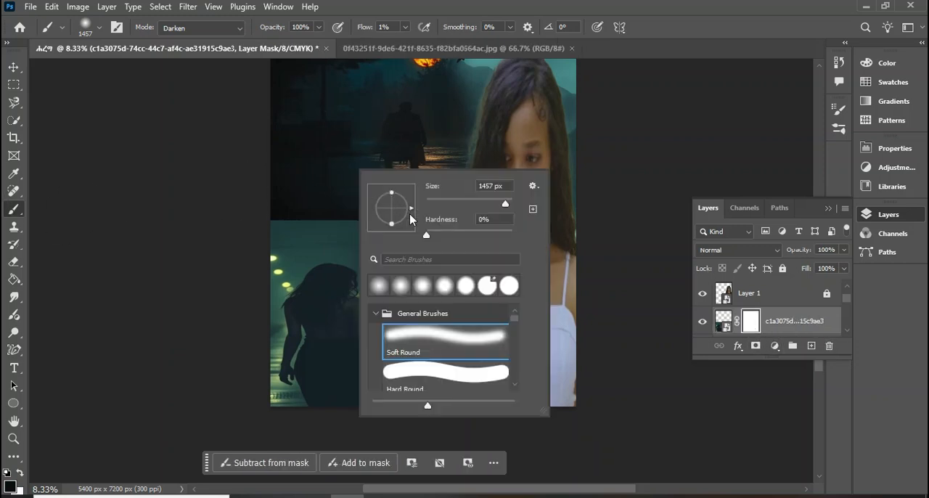
click(405, 27)
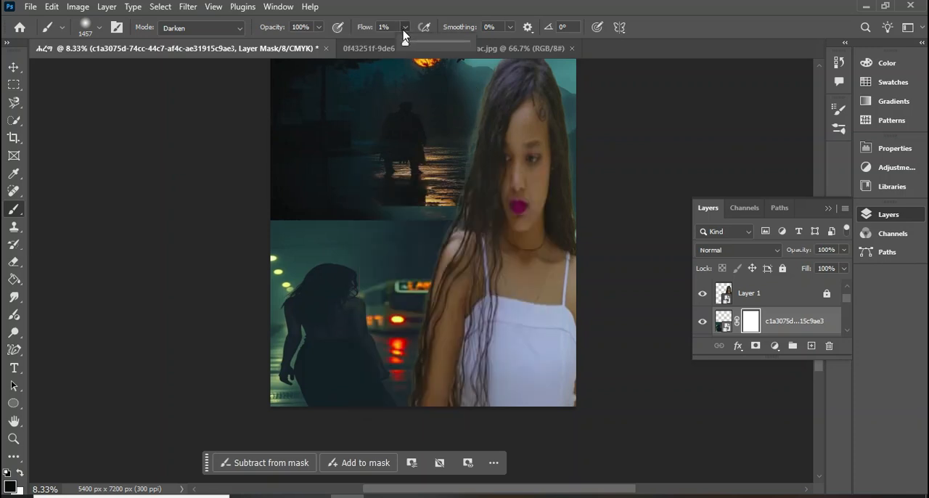
drag(408, 45, 410, 47)
mouse_move(454, 220)
mouse_down()
mouse_move(274, 226)
mouse_move(436, 209)
mouse_move(268, 205)
mouse_move(145, 183)
mouse_move(276, 205)
mouse_move(468, 199)
mouse_move(202, 219)
mouse_move(461, 241)
mouse_move(464, 231)
mouse_move(453, 414)
mouse_move(505, 277)
mouse_move(478, 400)
mouse_move(182, 430)
mouse_move(251, 295)
mouse_move(252, 236)
mouse_move(245, 400)
mouse_move(236, 263)
mouse_move(242, 327)
mouse_move(259, 372)
mouse_move(456, 273)
mouse_up()
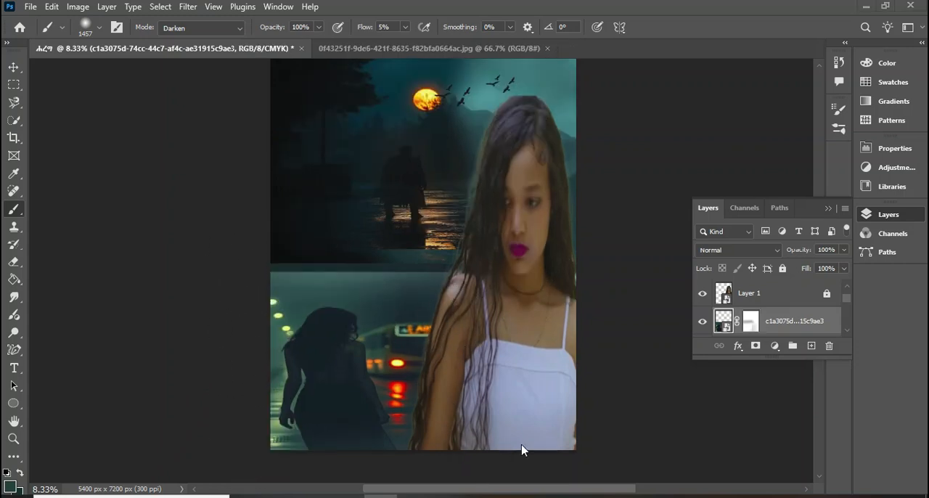
Place the image 0ef0a325-5896-44f1-b78a-deaf9a4436e9 as an embedded object in the poster
click(29, 6)
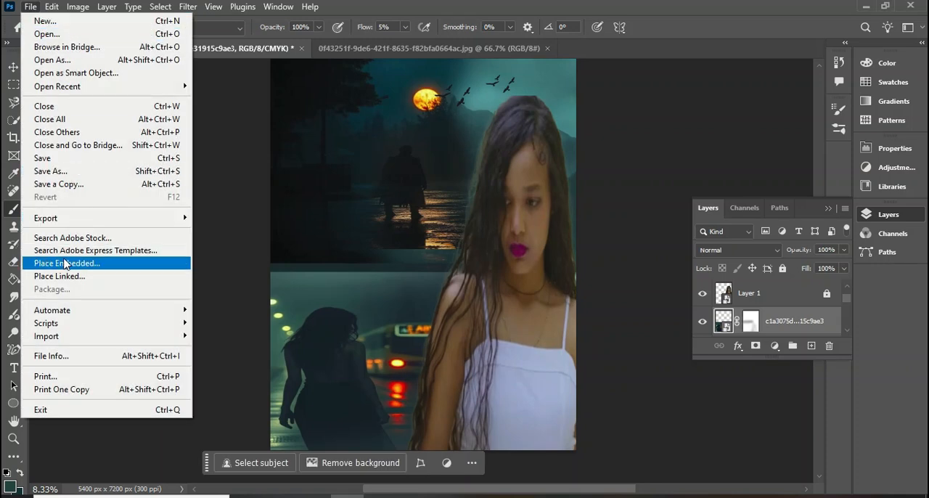
click(62, 265)
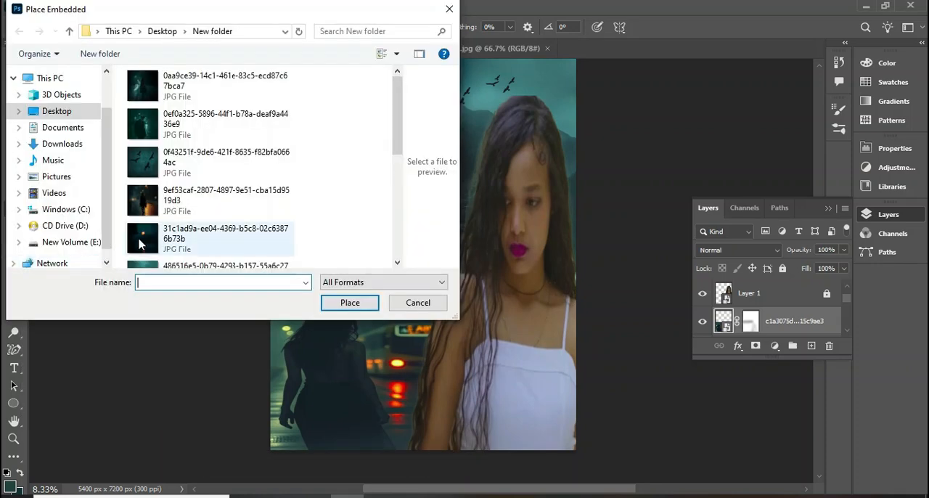
click(156, 122)
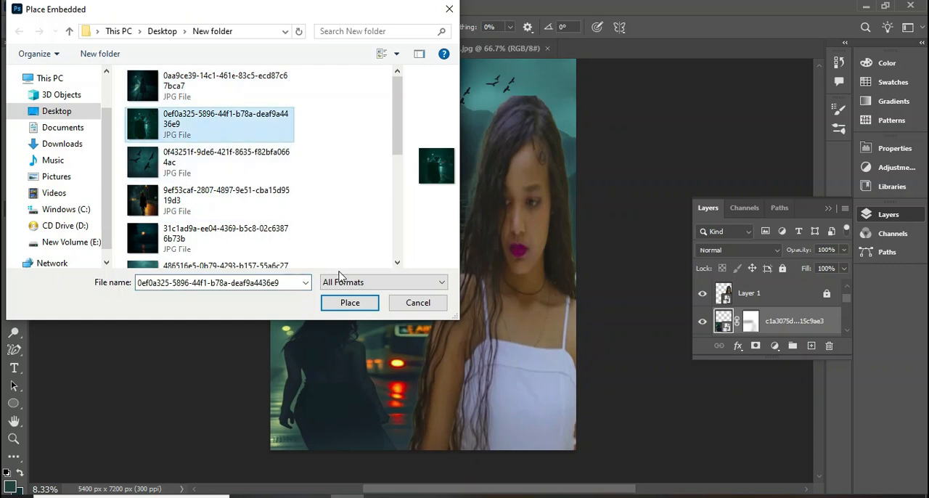
click(350, 303)
Scale and move the placed man image to the poster's lower middle, between the dark female figure and the woman, and commit it without rasterizing
drag(411, 271, 403, 387)
drag(488, 313, 495, 298)
mouse_move(394, 335)
mouse_down()
mouse_move(403, 331)
mouse_move(400, 339)
mouse_up()
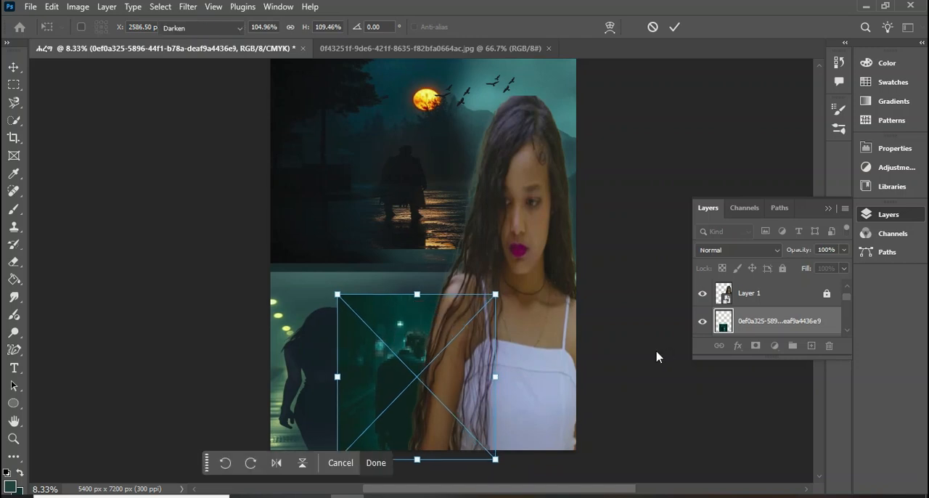
key(b)
click(644, 348)
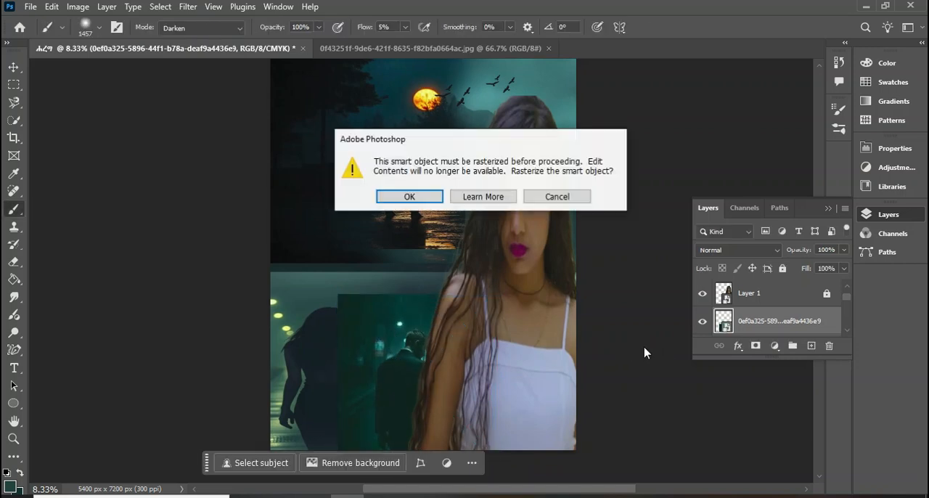
click(558, 197)
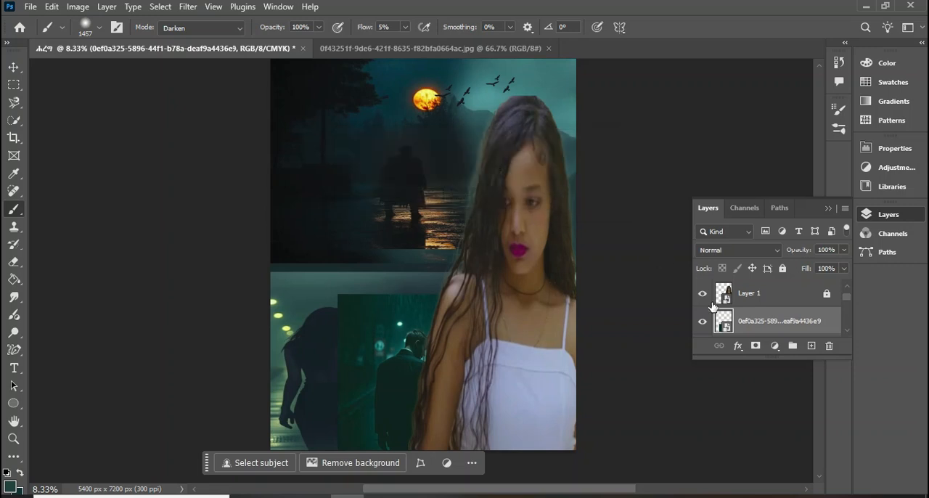
Add a layer mask to the man image and blend its left and upper edges into the street with a soft black brush at 15% flow
click(755, 347)
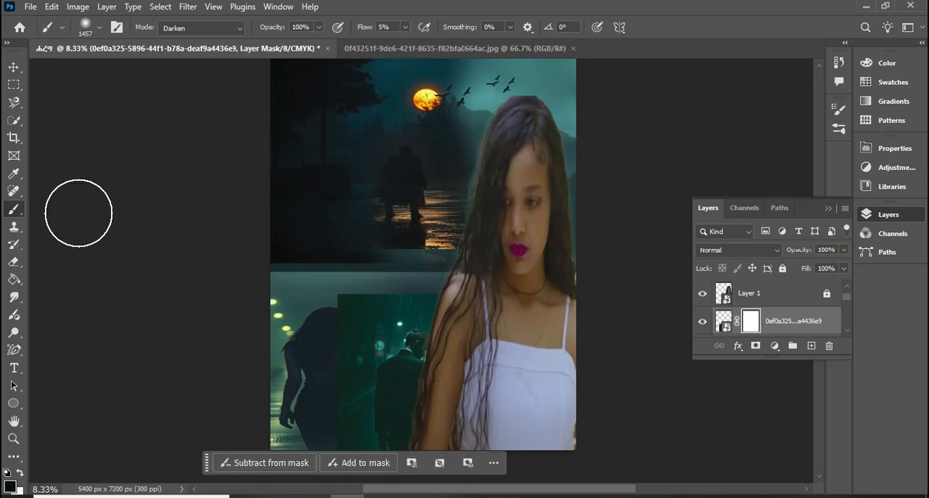
click(405, 29)
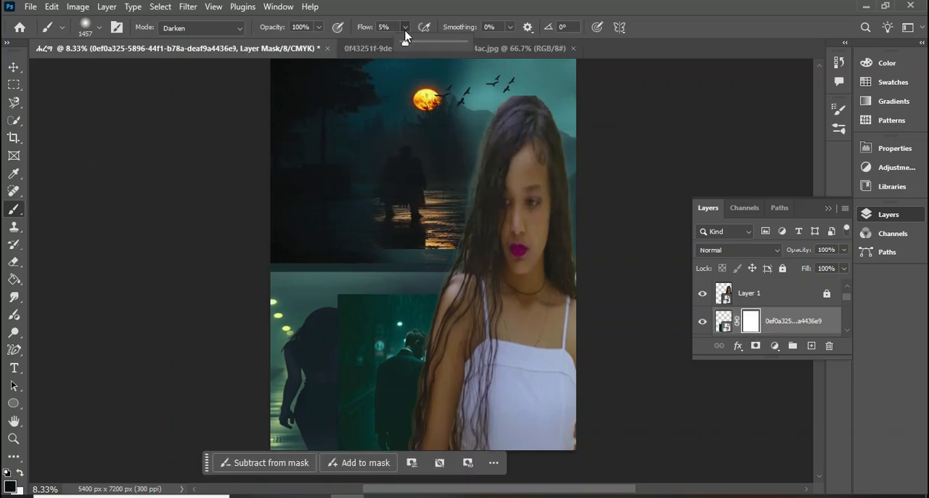
drag(408, 46, 412, 45)
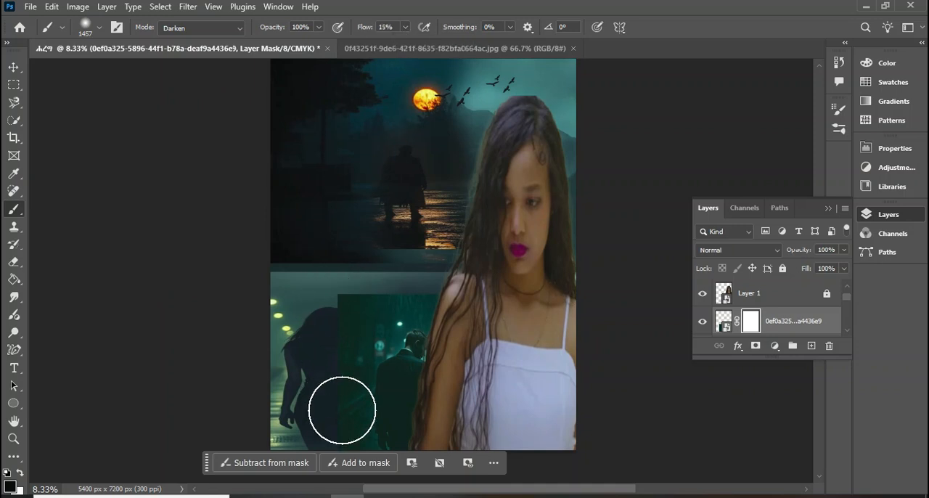
mouse_move(318, 276)
mouse_down()
mouse_move(315, 263)
mouse_move(499, 309)
mouse_move(401, 297)
mouse_up()
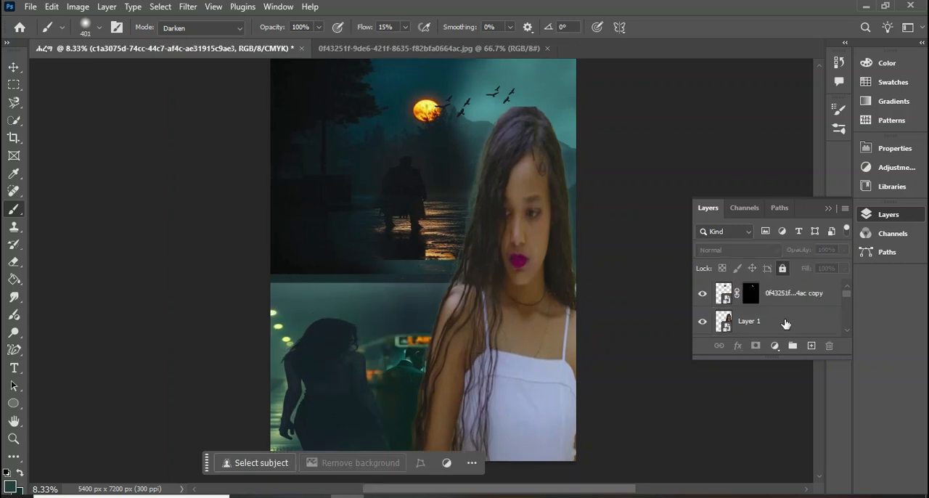
Select the woman's Layer 1 and darken her midtones with a Curves adjustment
click(785, 323)
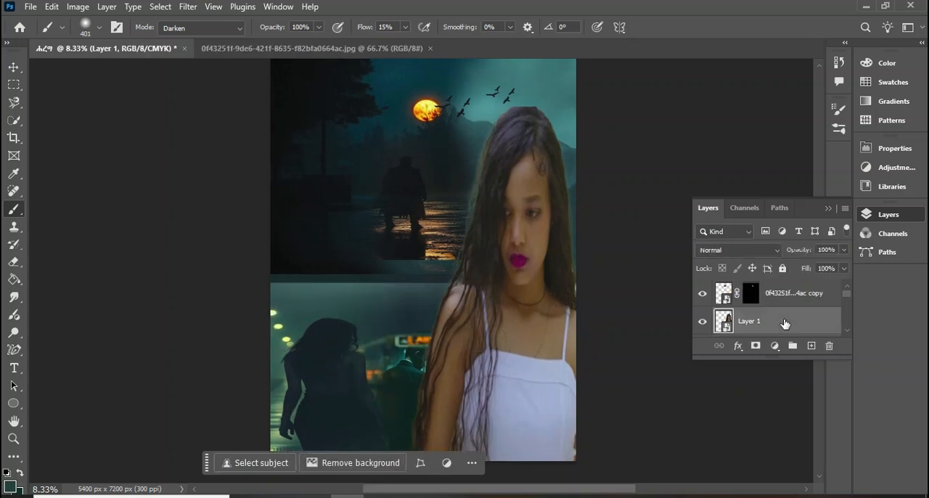
click(77, 8)
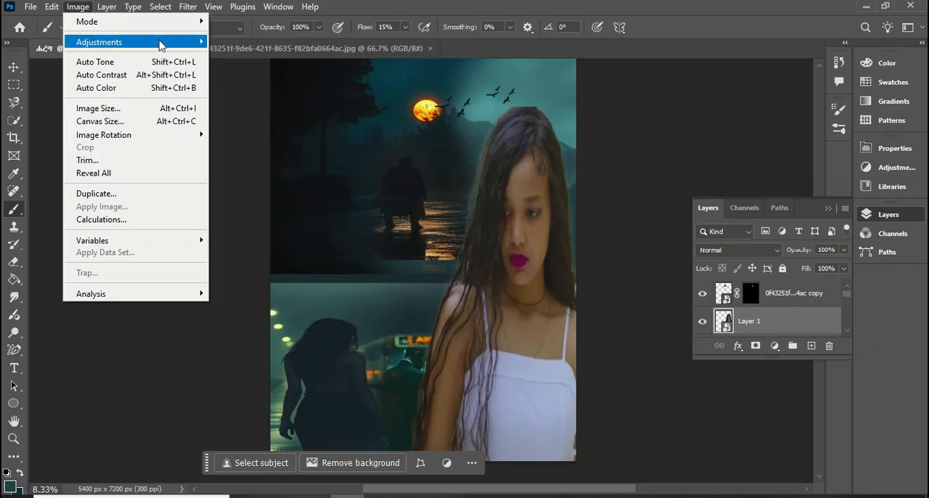
mouse_move(162, 41)
click(233, 68)
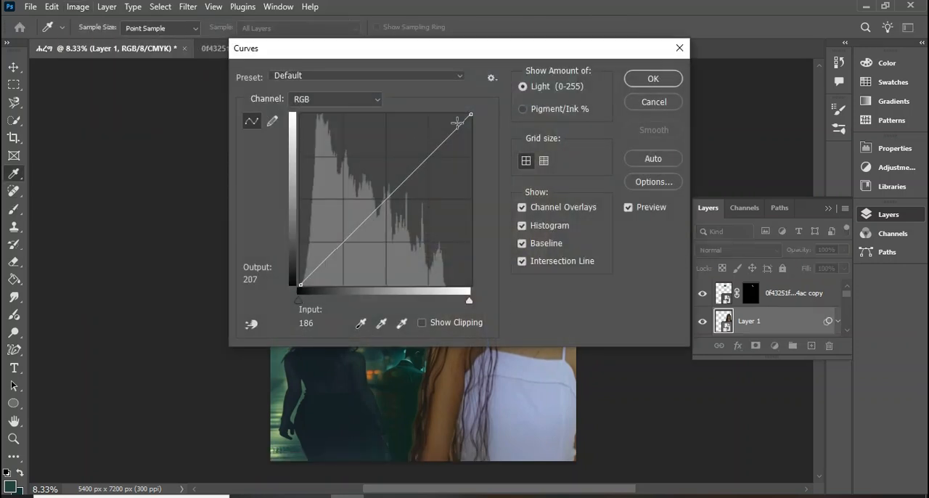
drag(467, 58, 211, 18)
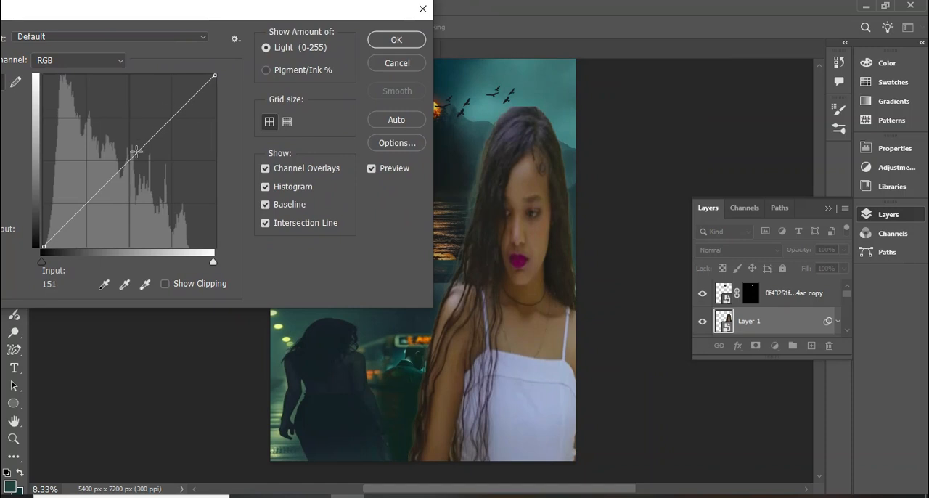
mouse_move(128, 157)
mouse_down()
mouse_move(140, 170)
mouse_move(86, 94)
mouse_move(148, 167)
mouse_move(145, 158)
mouse_up()
click(402, 44)
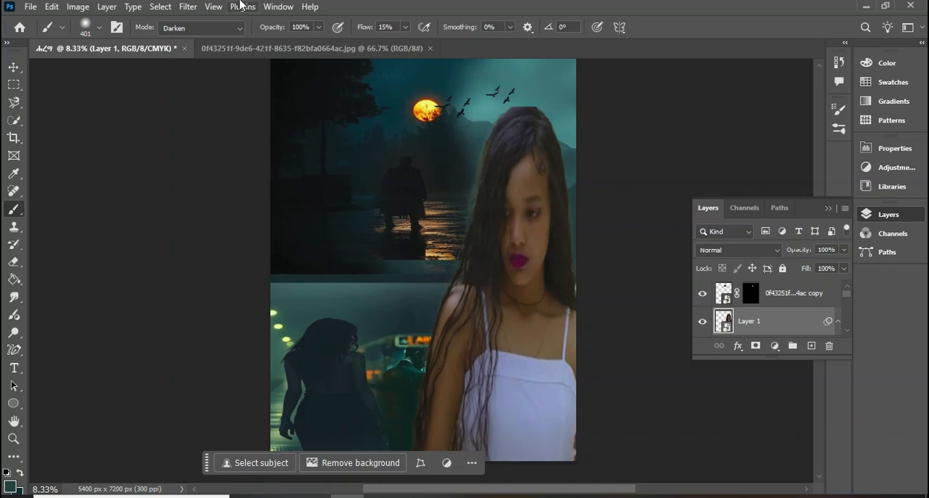
Apply Levels to the woman's Layer 1, setting the output white level to 251 and adjusting the output black level
click(78, 7)
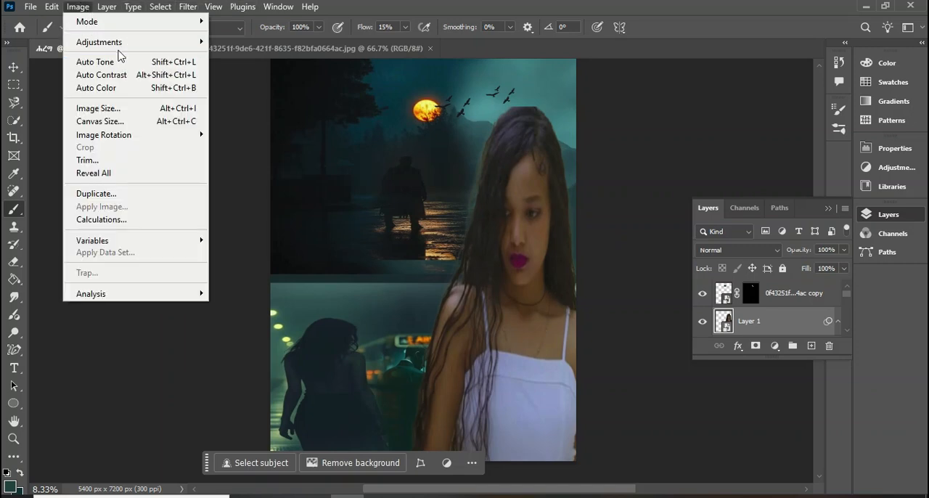
mouse_move(118, 48)
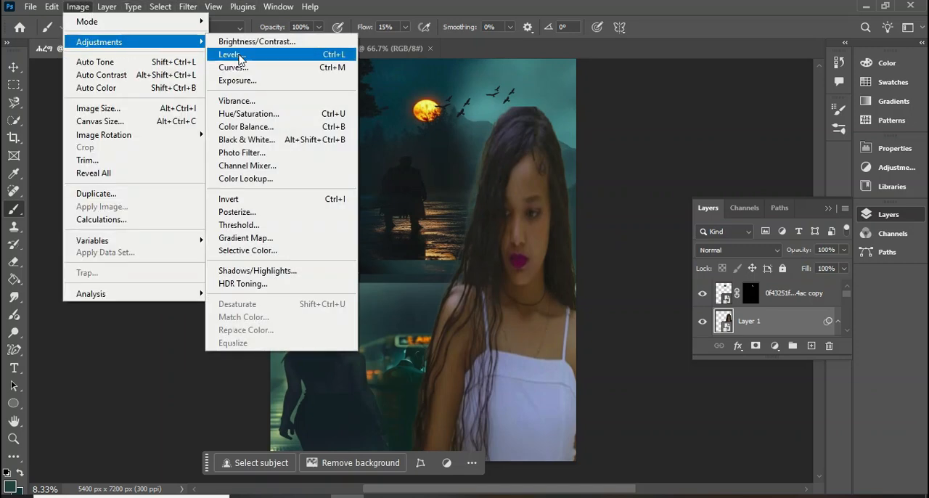
click(231, 55)
drag(449, 73, 206, 58)
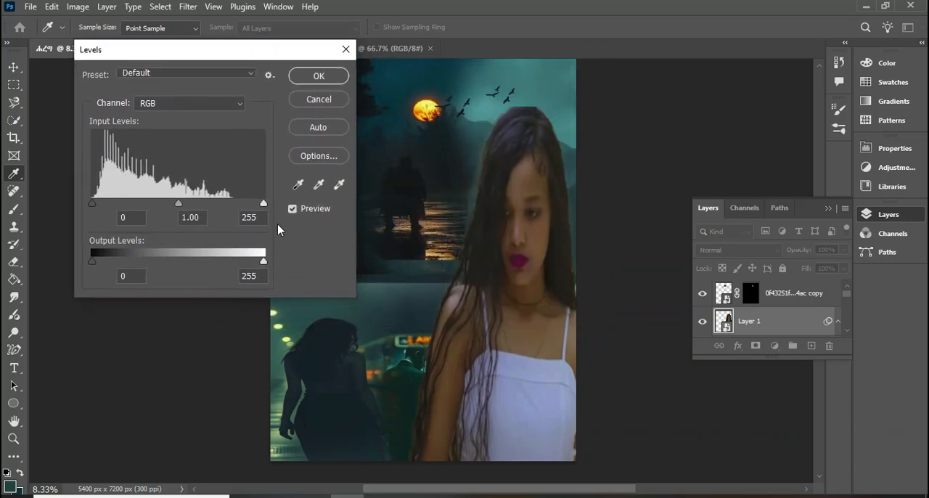
drag(247, 271, 216, 266)
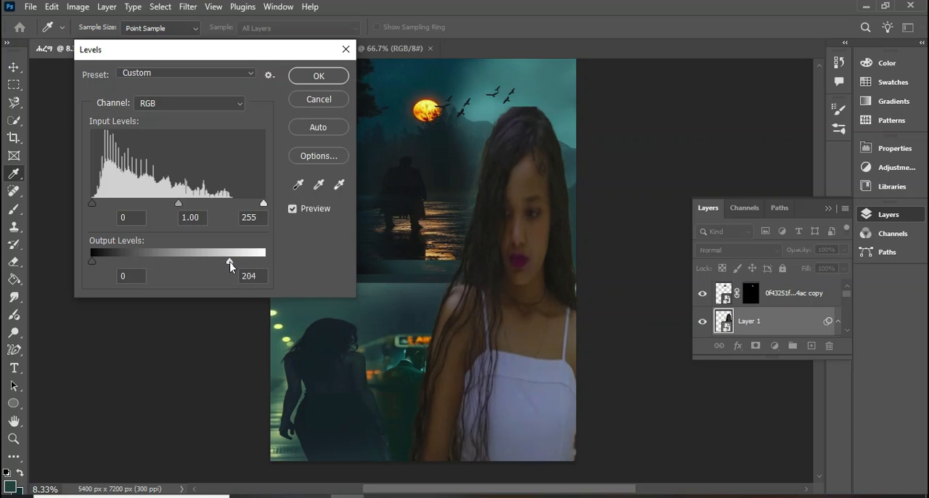
drag(247, 267, 274, 265)
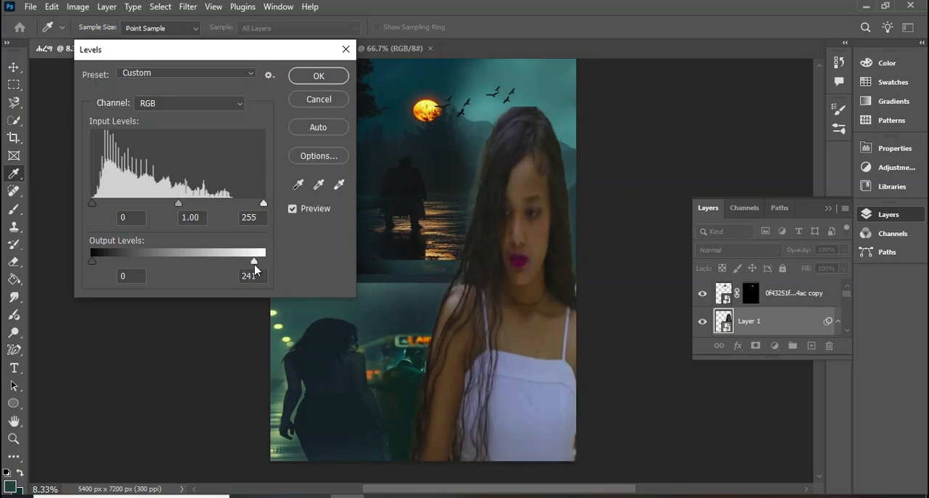
drag(289, 260, 288, 260)
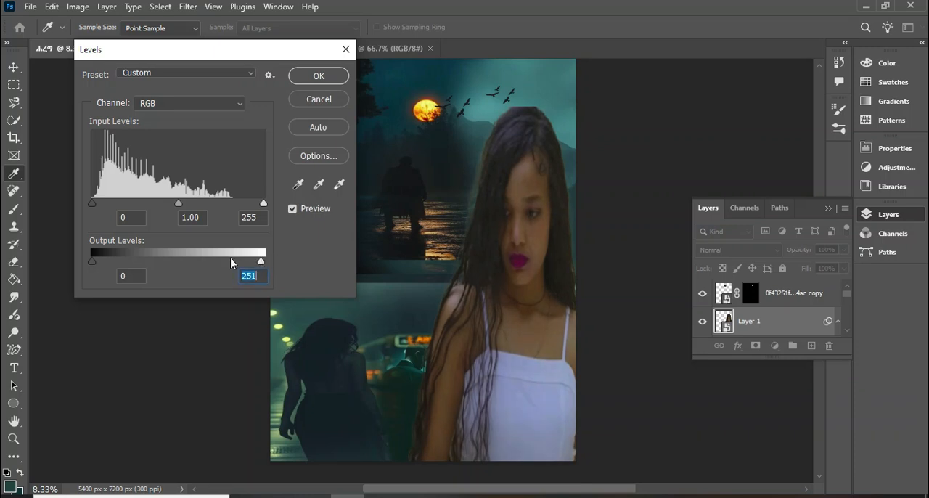
mouse_move(117, 265)
mouse_down()
mouse_move(245, 259)
mouse_move(102, 257)
mouse_up()
click(336, 75)
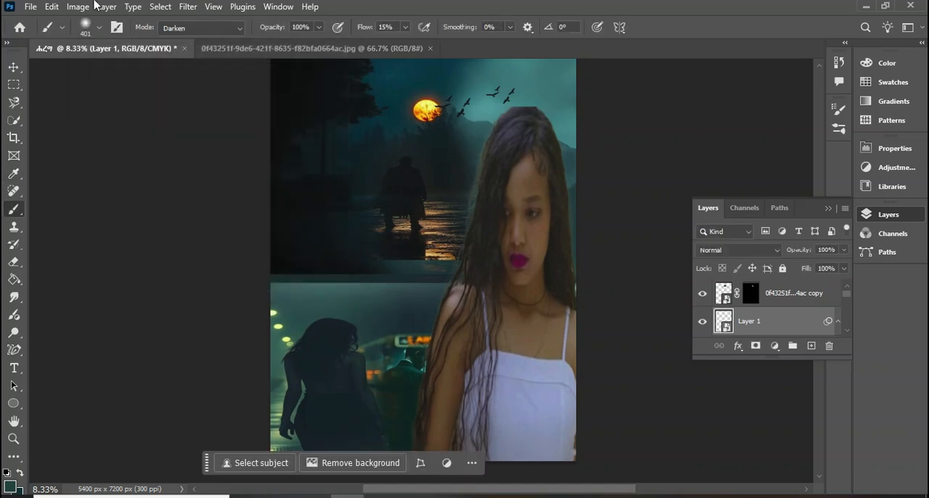
click(66, 8)
mouse_move(102, 48)
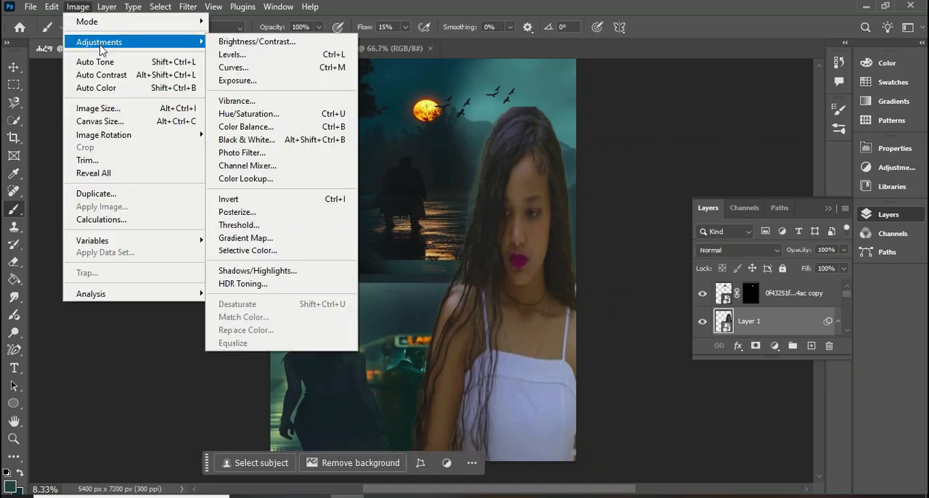
click(238, 58)
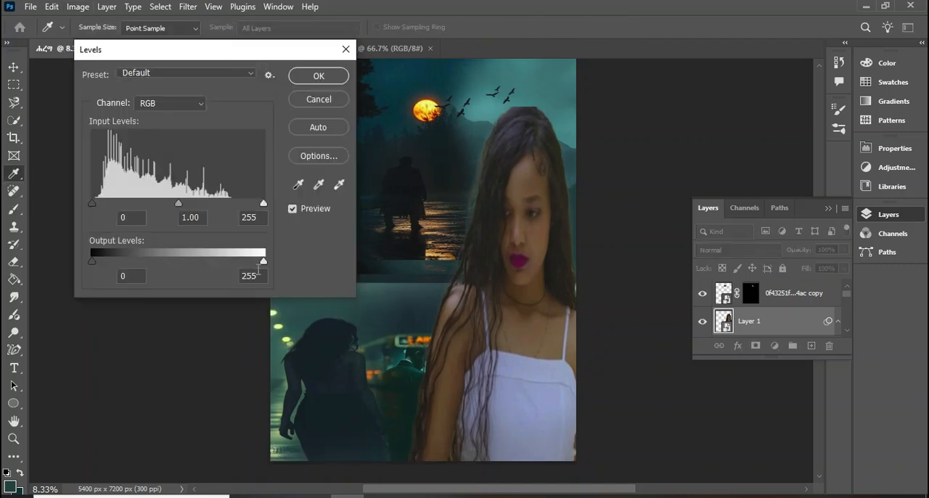
click(318, 80)
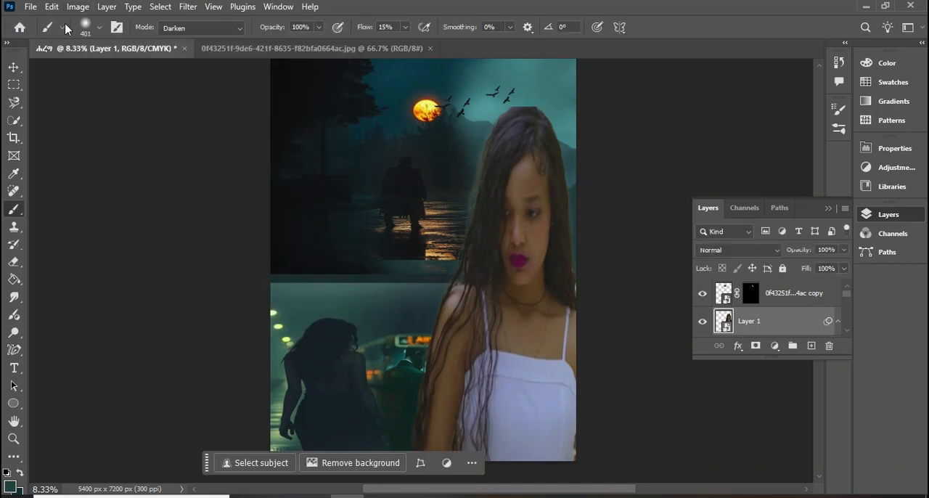
click(77, 8)
mouse_move(112, 43)
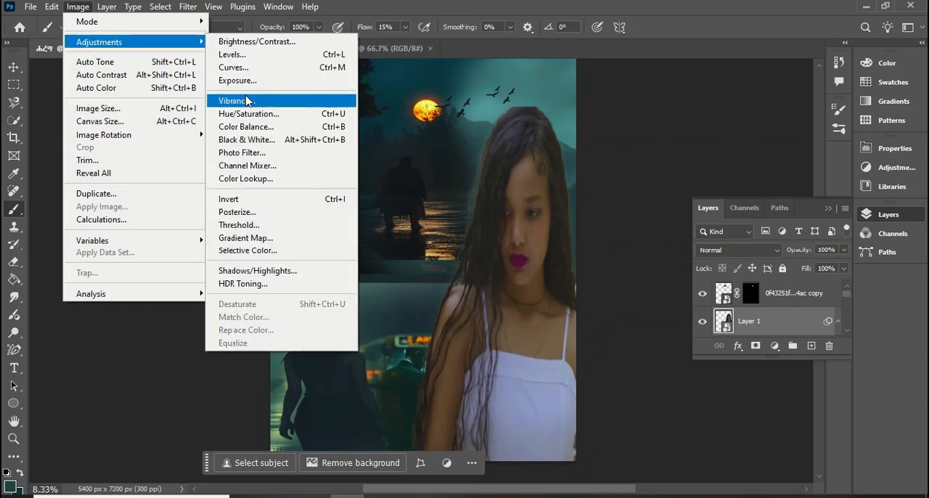
click(250, 140)
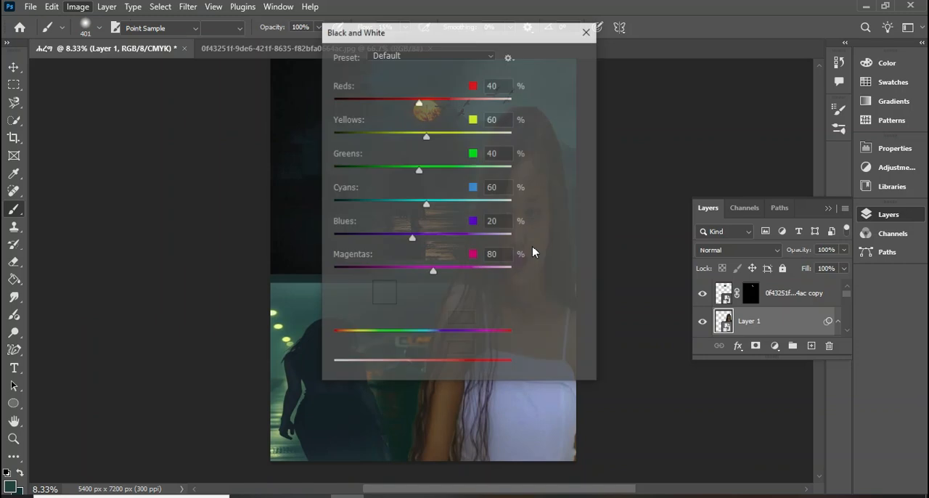
drag(531, 31, 270, 82)
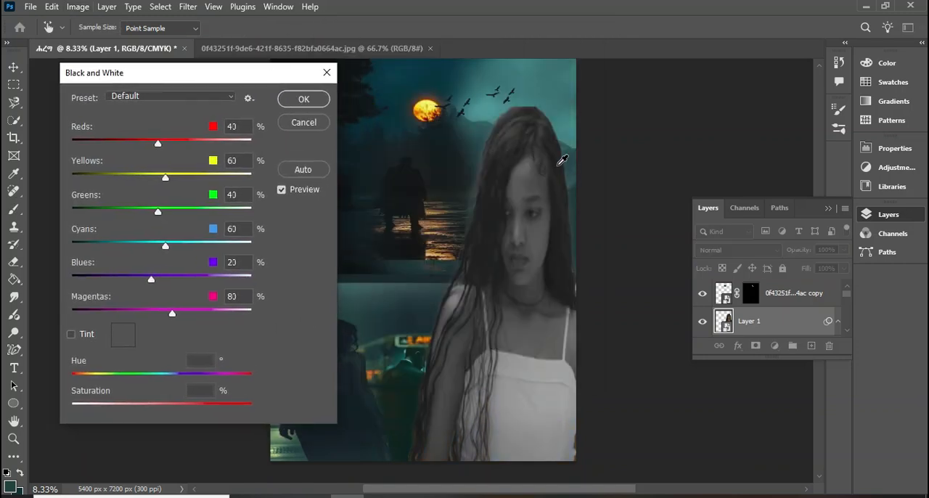
click(305, 124)
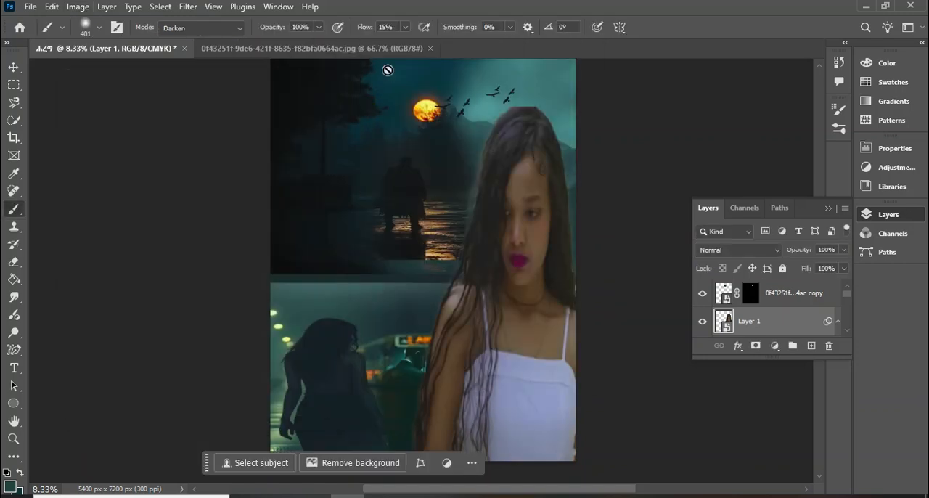
Recolour the Color Fill 1 layer from pale green to a deeper, more saturated teal, keeping hue 174°
scroll(558, 245, down, 1)
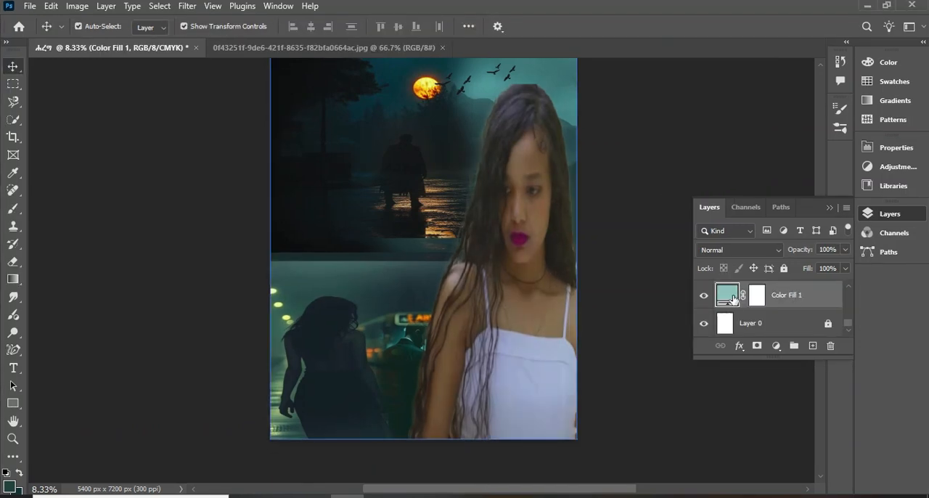
double_click(730, 297)
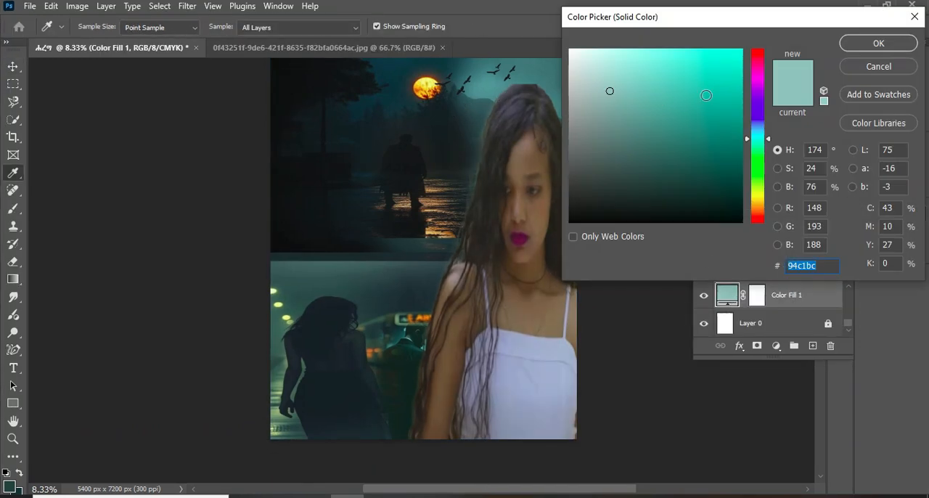
click(693, 77)
mouse_move(693, 77)
mouse_down()
mouse_move(631, 99)
mouse_move(597, 81)
mouse_move(596, 225)
mouse_up()
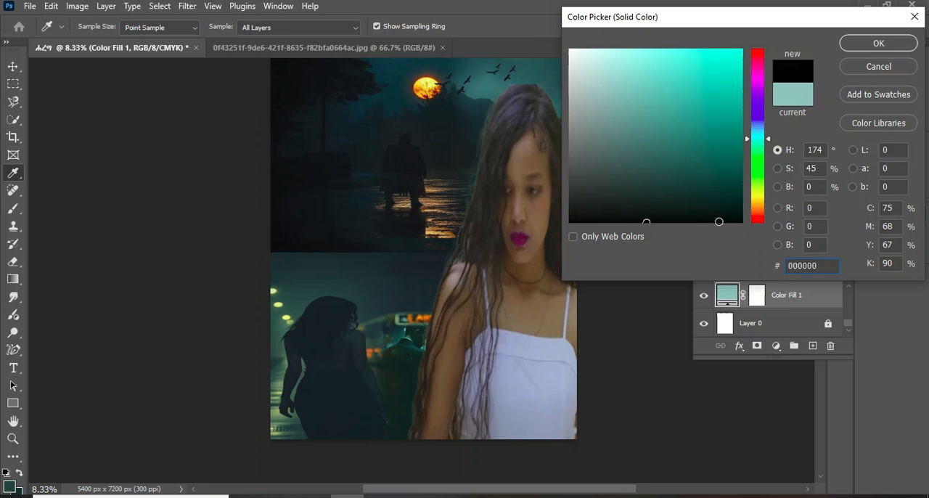
drag(743, 220, 724, 35)
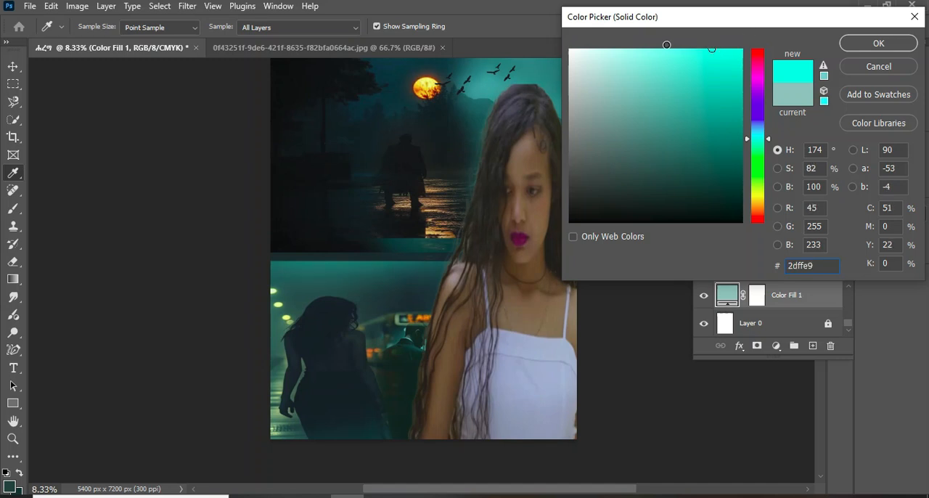
drag(667, 45, 619, 52)
mouse_move(579, 77)
mouse_down()
mouse_move(576, 68)
mouse_move(648, 87)
mouse_move(686, 135)
mouse_up()
mouse_move(698, 182)
mouse_down()
mouse_move(738, 220)
mouse_move(737, 50)
mouse_up()
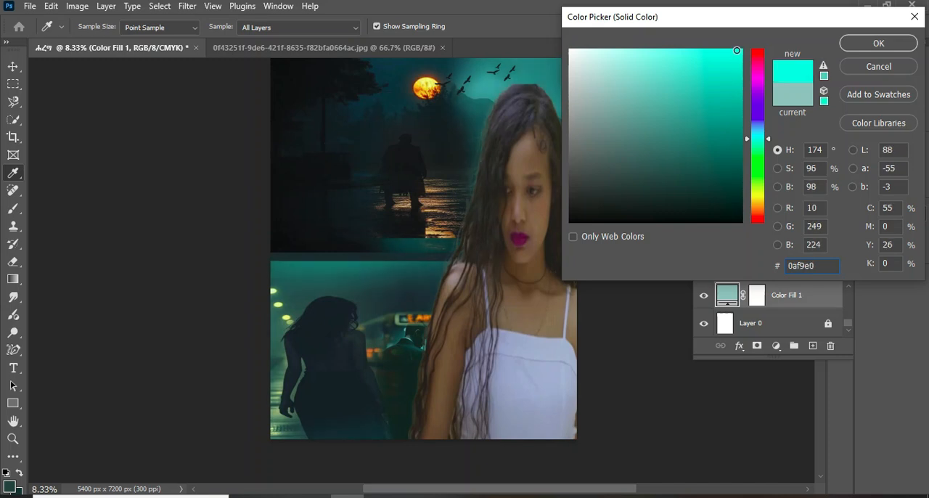
mouse_move(723, 78)
mouse_down()
mouse_move(707, 99)
mouse_move(732, 91)
mouse_up()
click(876, 43)
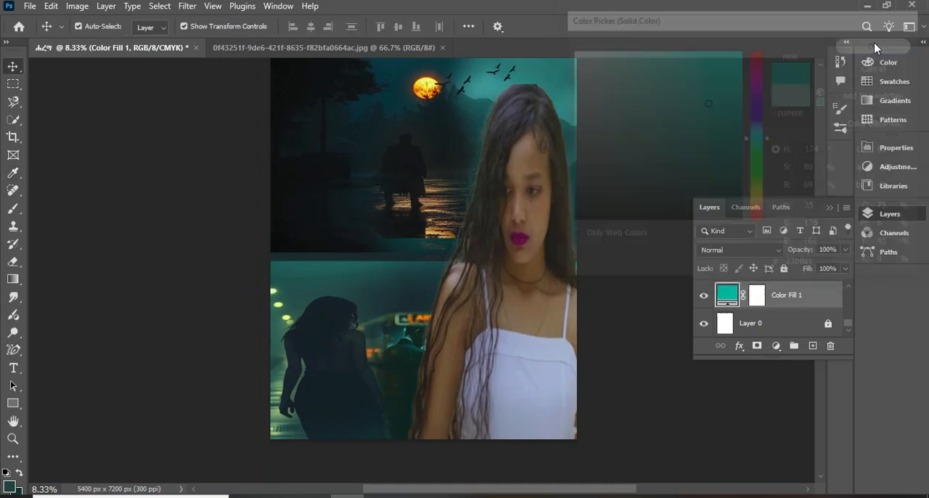
Add the white title "ሐረግ" in Power Geez Unicode1 at 144 pt beside the dark female figure, on the topmost layer
click(13, 368)
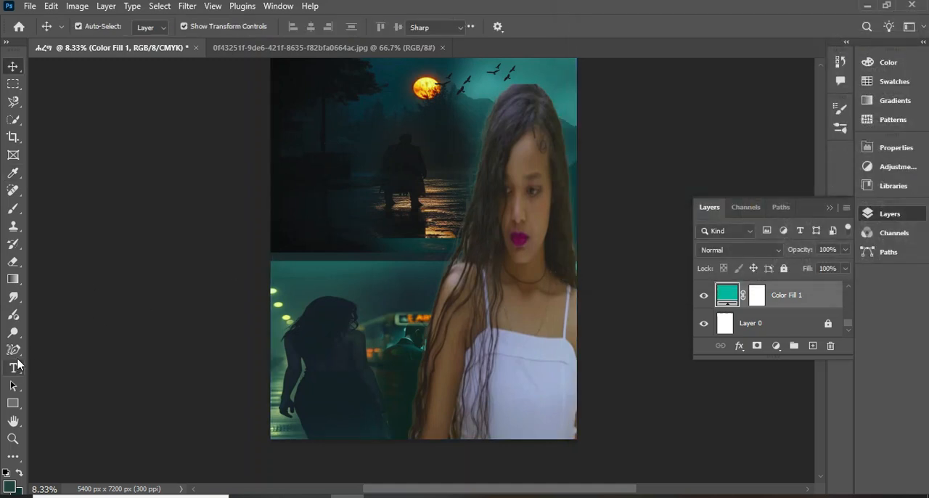
click(368, 299)
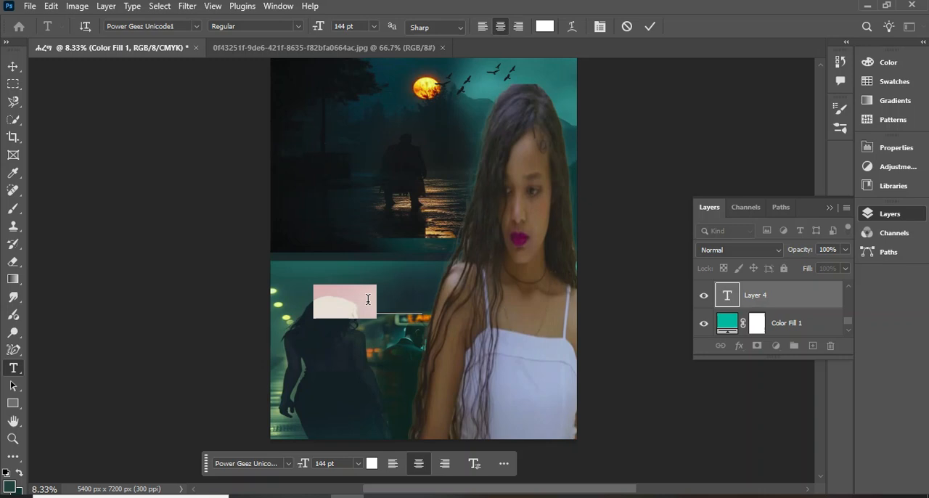
key(BackSpace)
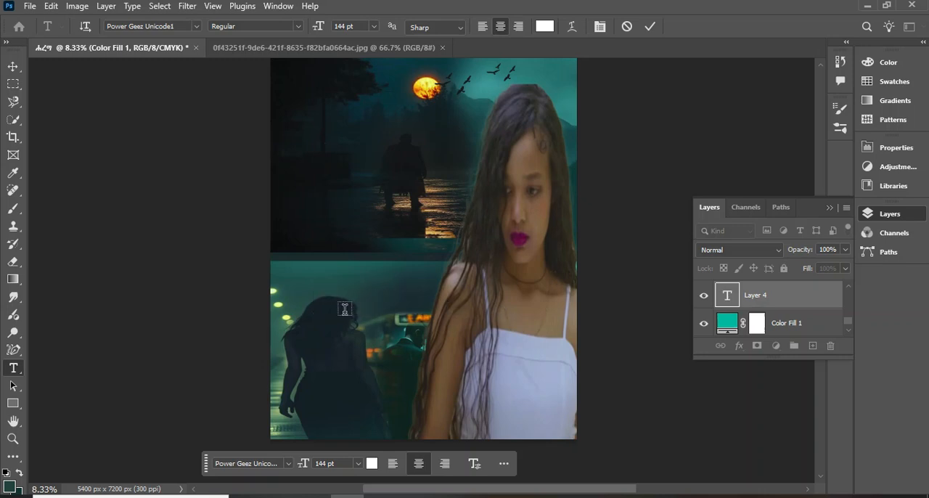
click(368, 312)
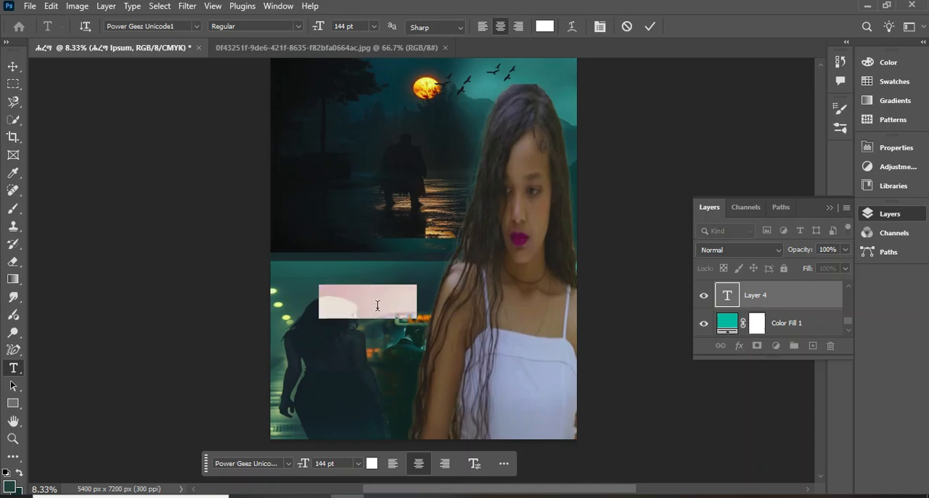
key(BackSpace)
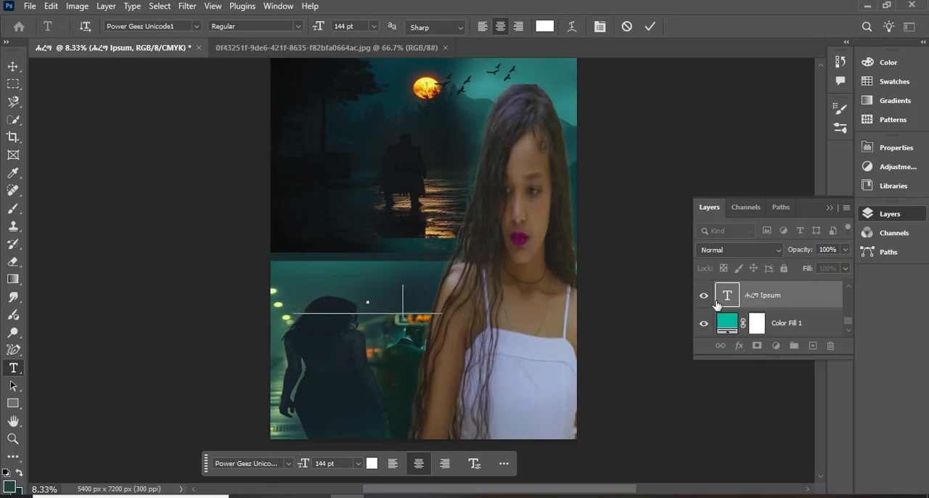
drag(771, 303, 750, 282)
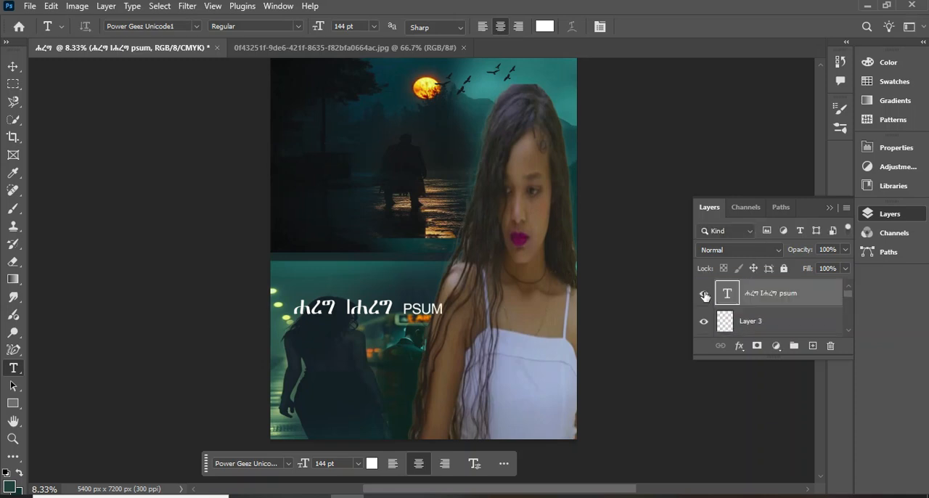
click(703, 297)
click(703, 298)
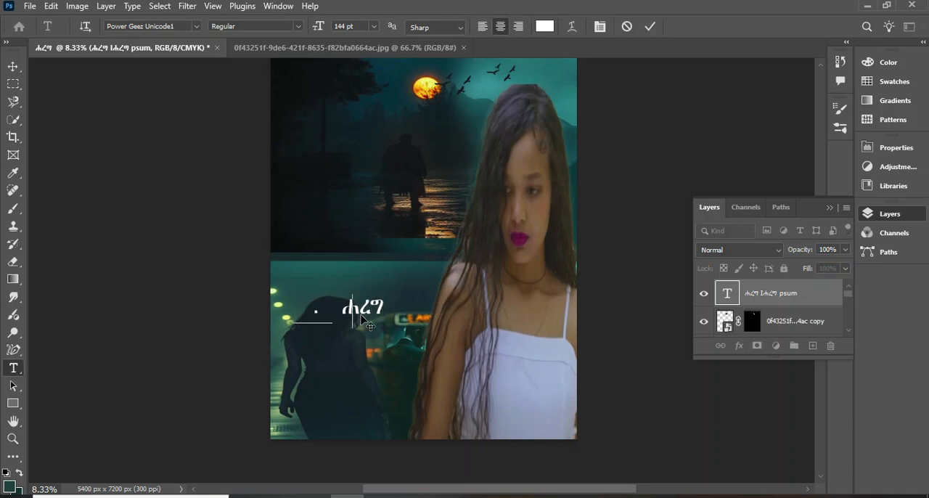
drag(361, 314, 434, 308)
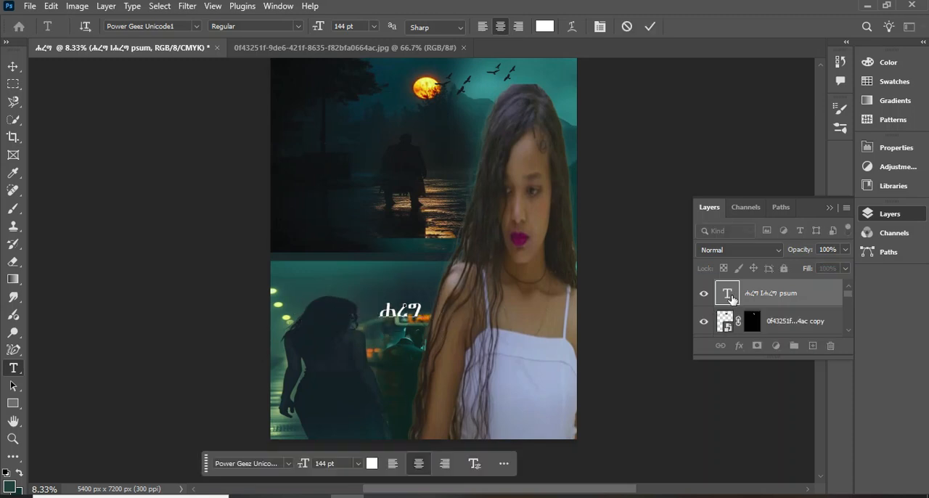
click(732, 299)
Add an Inner Glow effect to the title with 100% opacity and open its glow colour for editing
click(740, 346)
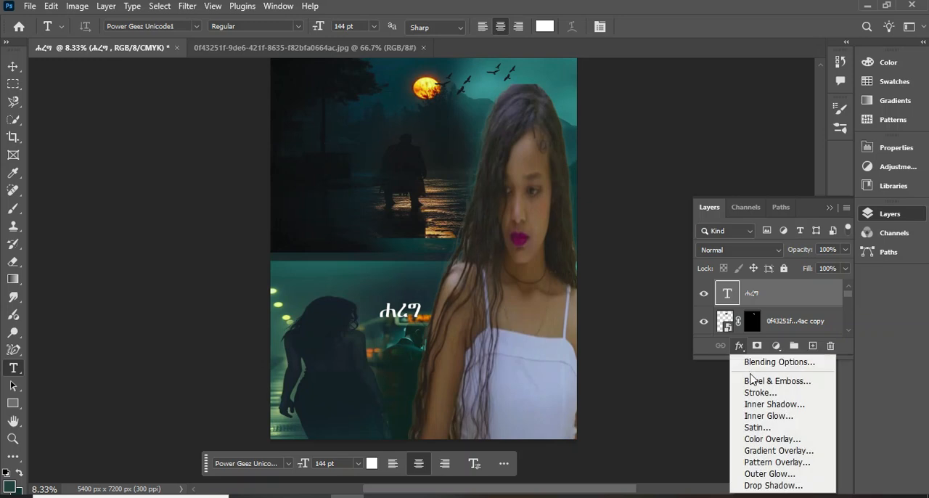
click(754, 418)
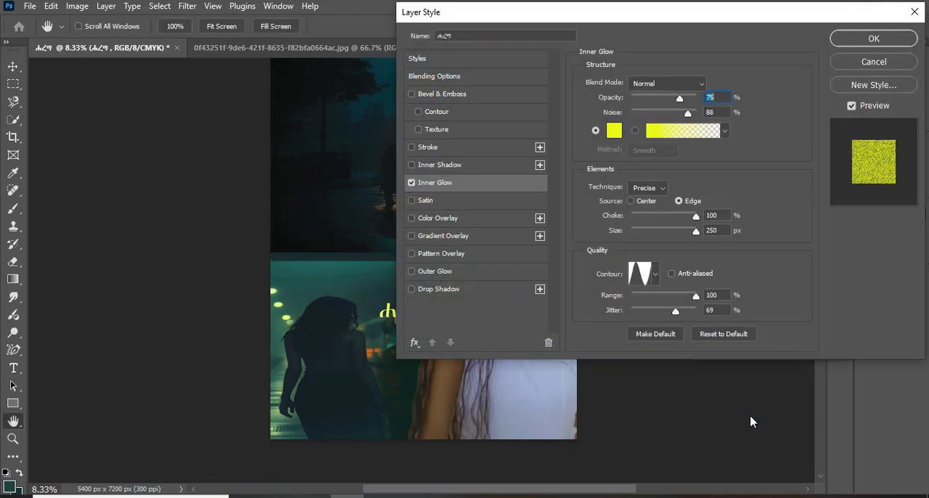
drag(586, 22, 672, 37)
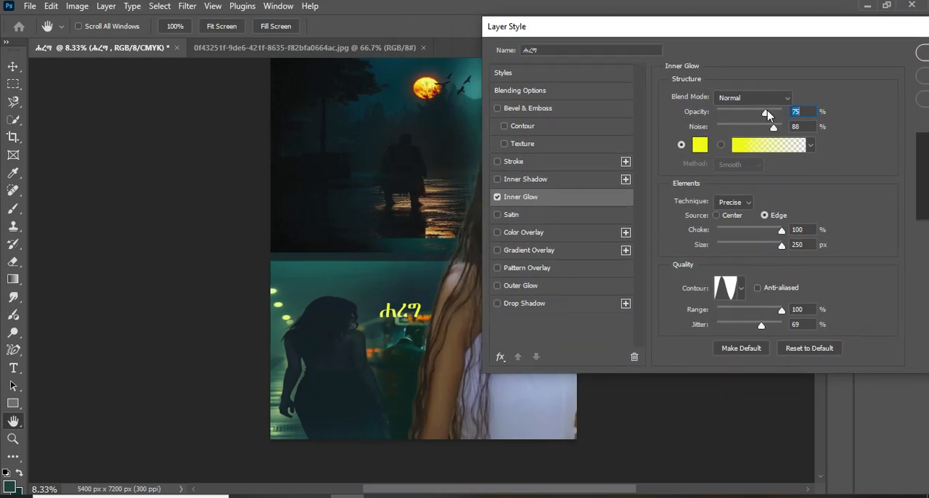
drag(769, 116, 797, 116)
click(701, 147)
Try red, green, blue, purple, brown and orange shades for the title's inner glow
click(761, 221)
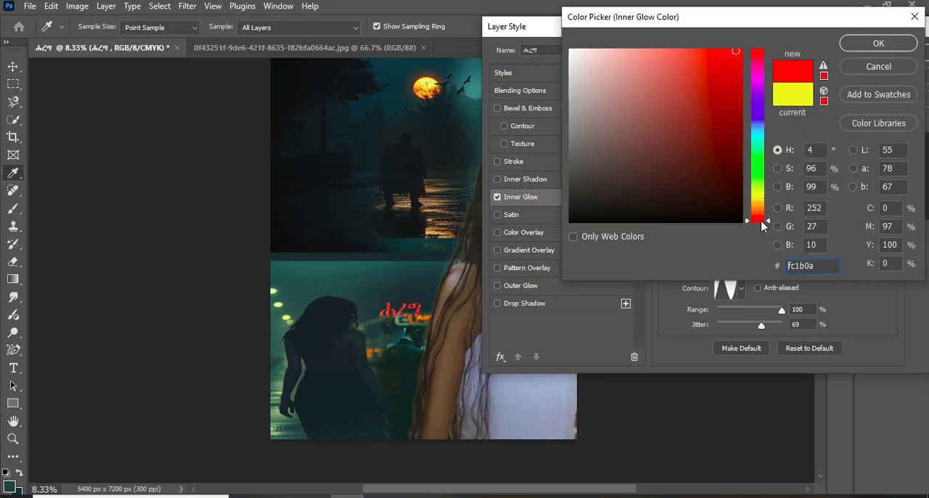
click(763, 159)
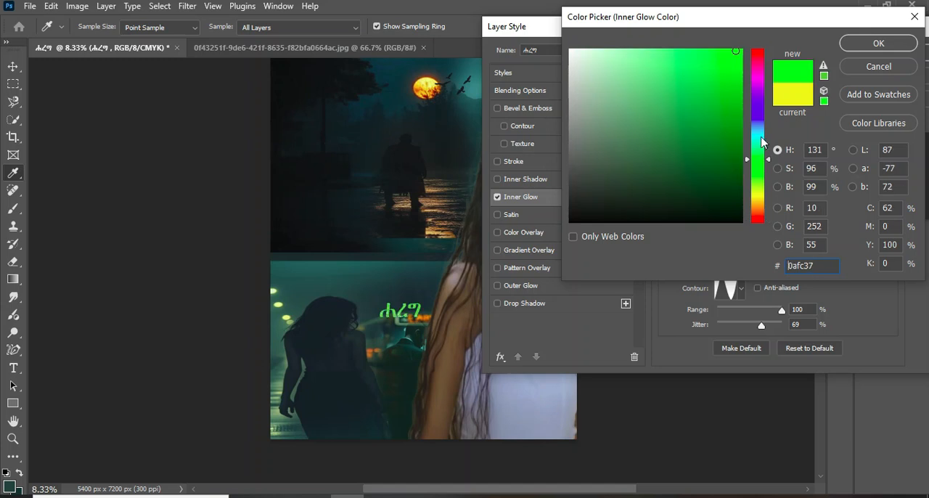
click(759, 128)
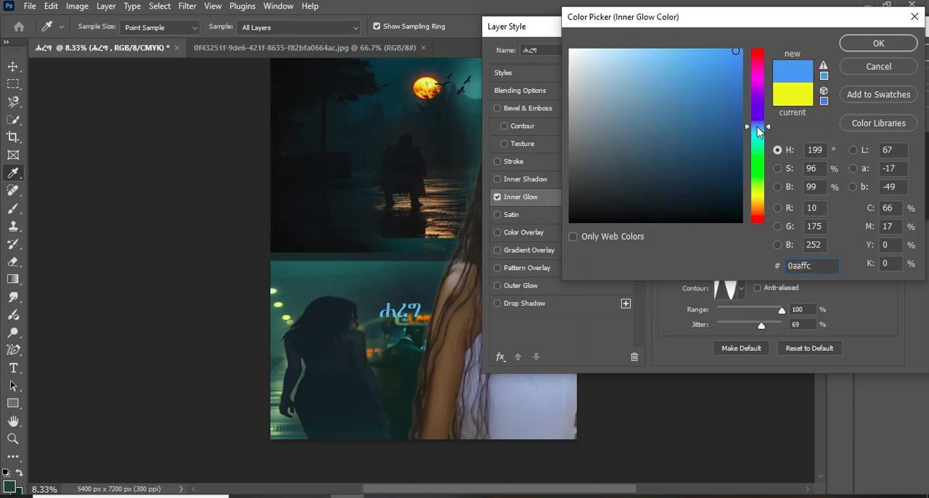
click(760, 88)
drag(717, 90, 715, 167)
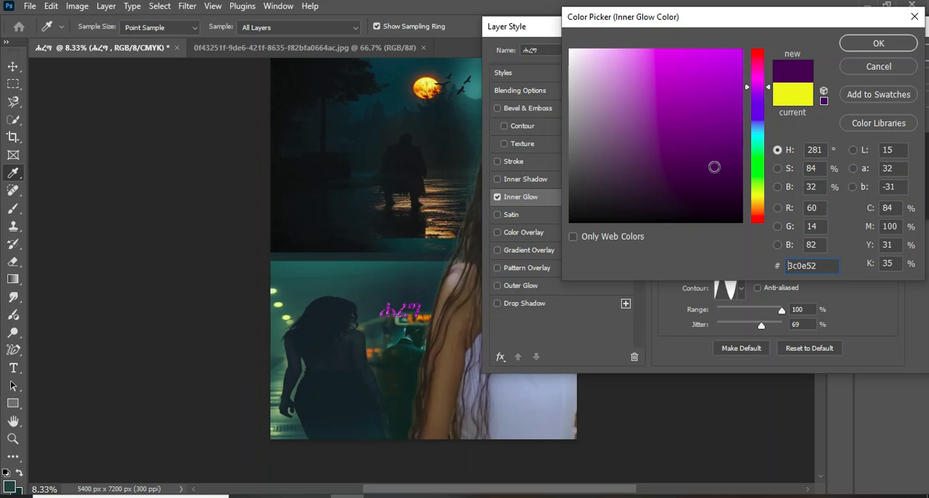
click(757, 172)
mouse_move(714, 110)
mouse_down()
mouse_move(716, 68)
mouse_move(688, 114)
mouse_move(727, 180)
mouse_up()
click(754, 206)
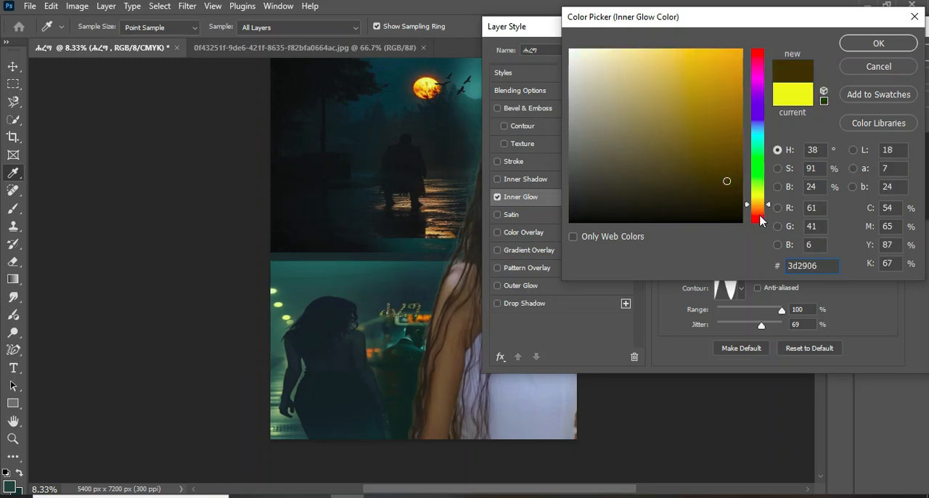
click(760, 217)
drag(730, 65, 646, 157)
drag(719, 81, 736, 53)
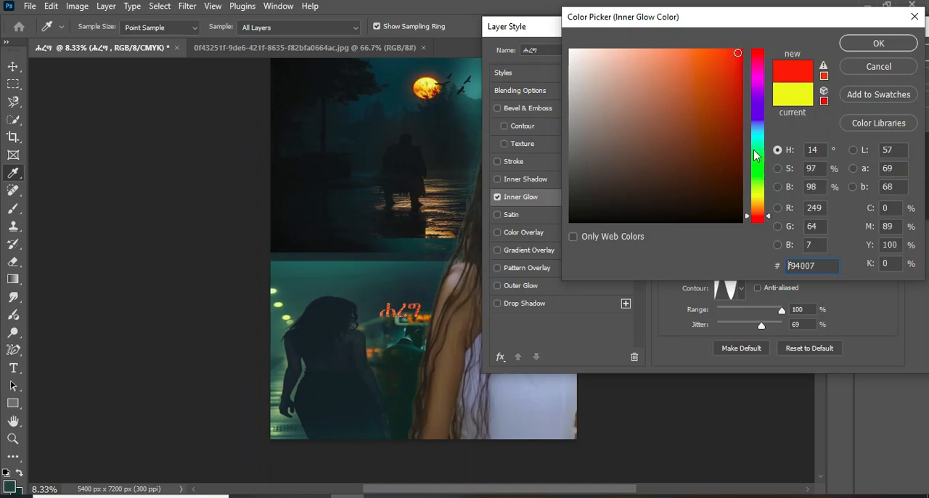
Set the title's inner glow colour to bright yellow and apply the layer style
click(760, 198)
drag(712, 70, 746, 52)
click(863, 46)
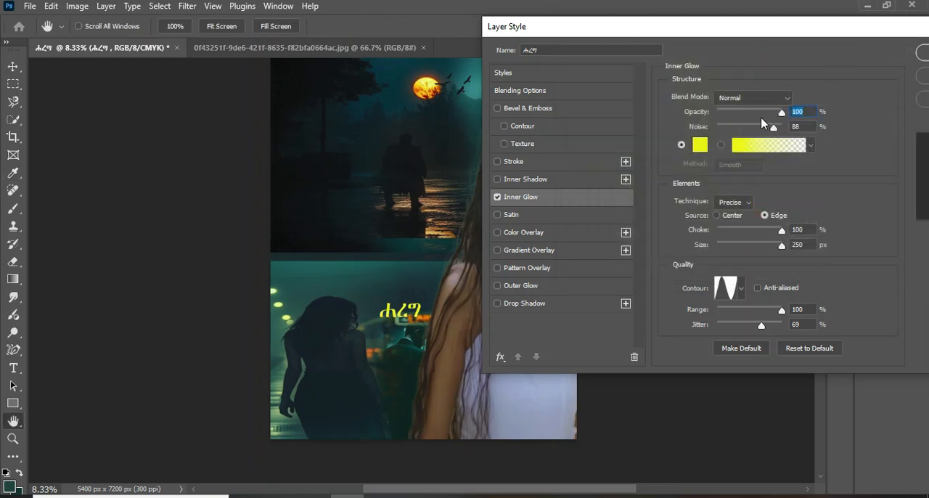
drag(909, 38, 793, 55)
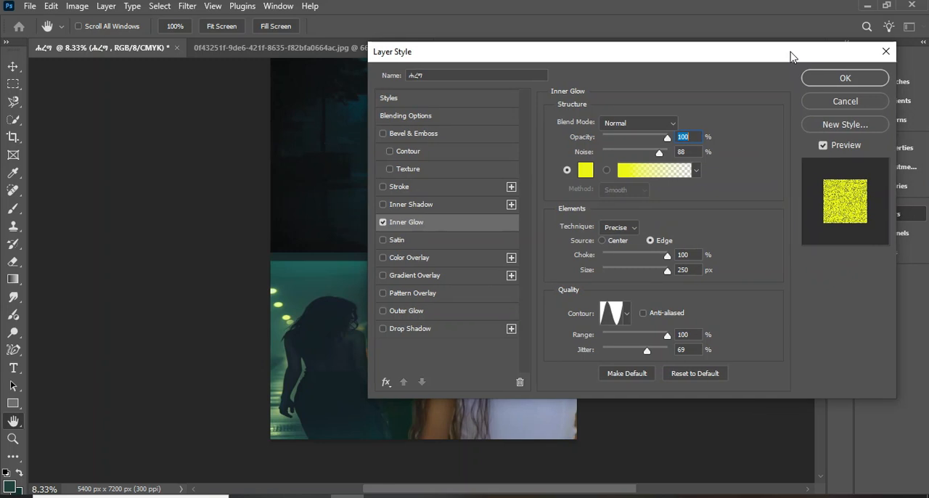
click(873, 77)
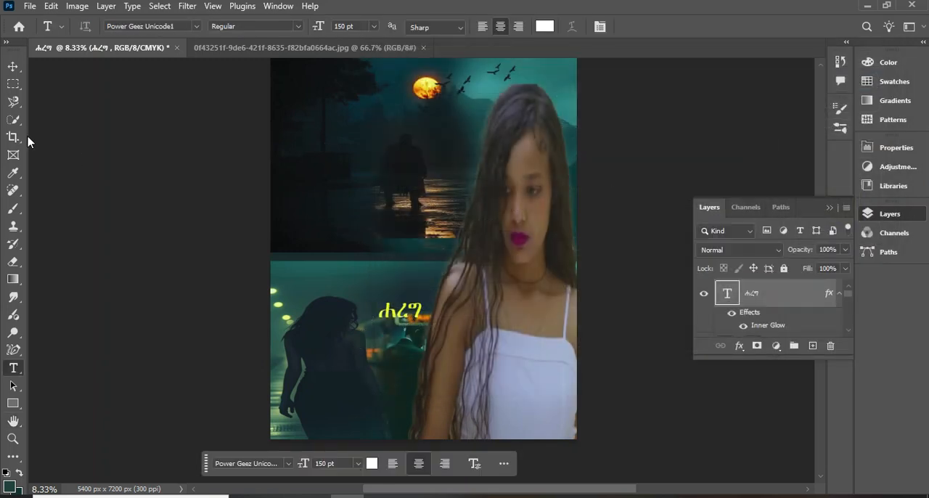
Enlarge the title to nearly half the poster's width and place it in the poster's lower left corner
click(14, 66)
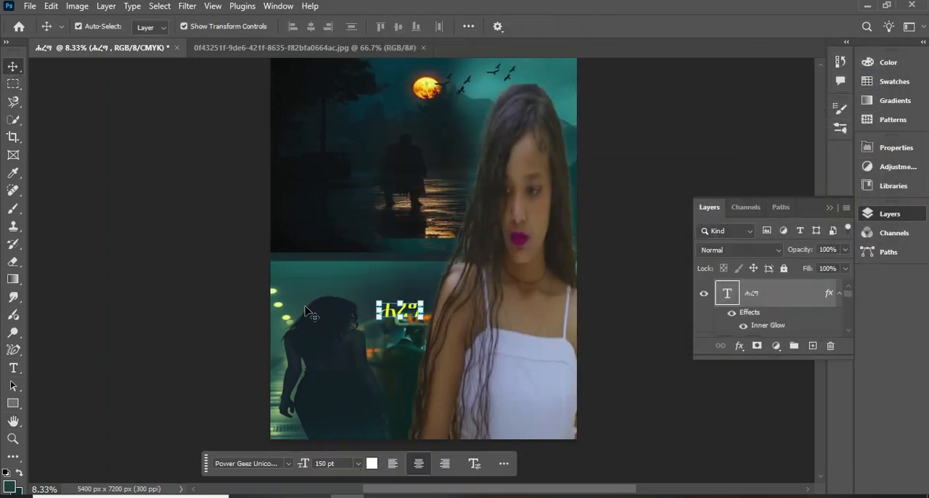
drag(423, 317, 481, 363)
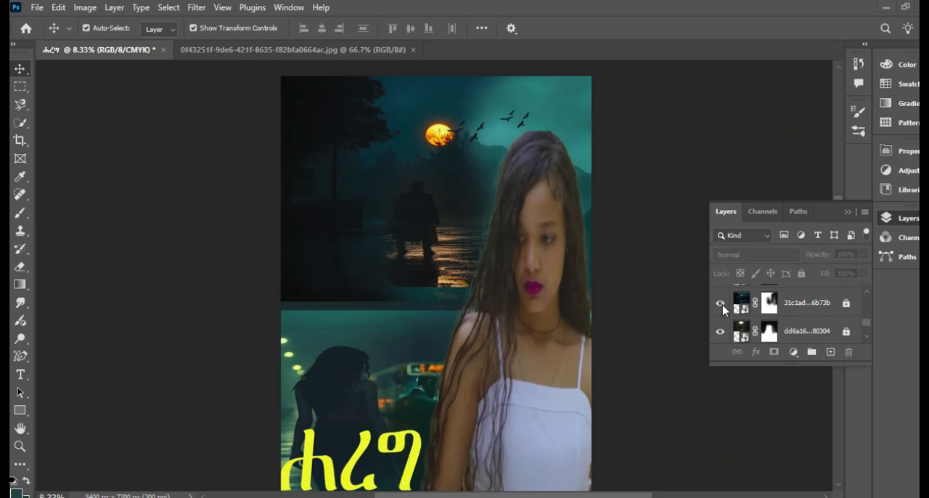
Compare the poster with the 31c1ad...6b73b moonlit lake layer and the dd6a16...80304 dark-figure layer each hidden and shown
click(723, 307)
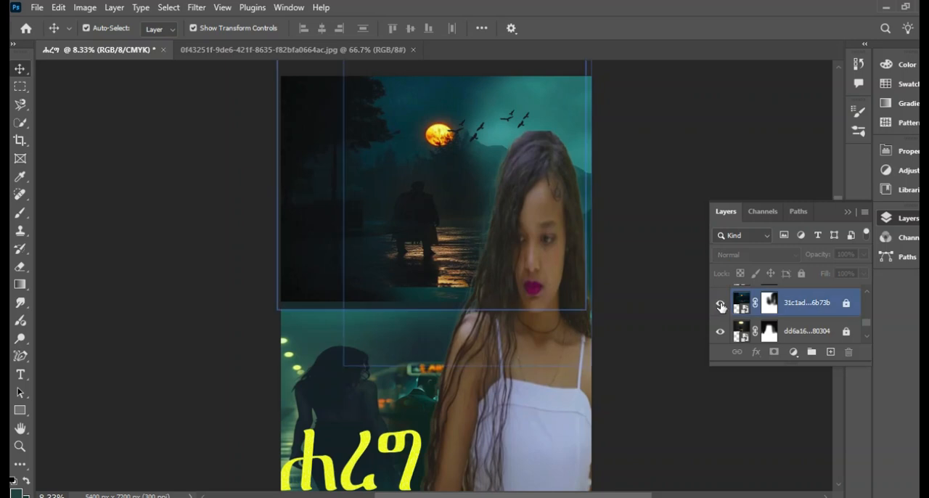
click(721, 306)
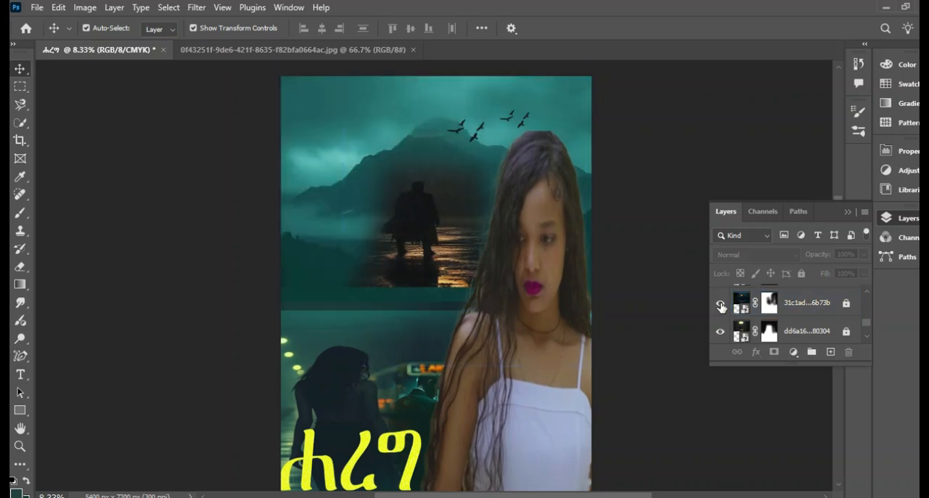
click(722, 305)
click(721, 332)
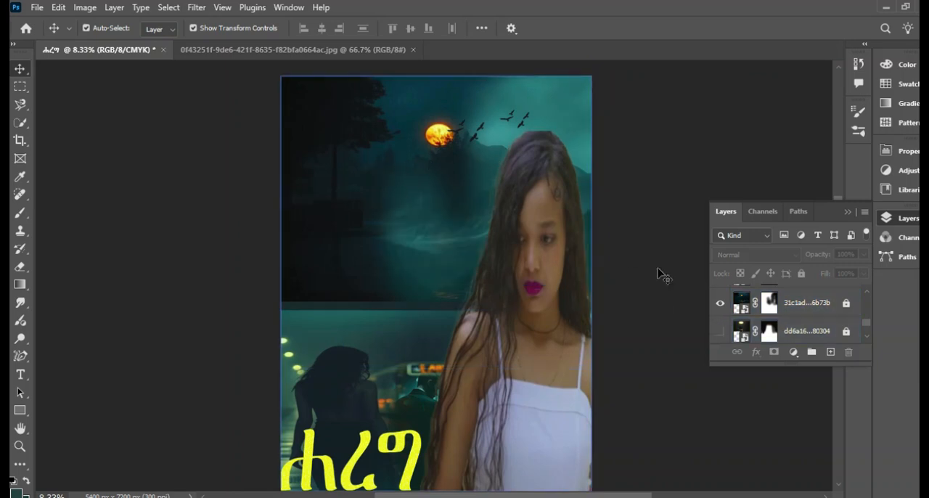
click(719, 334)
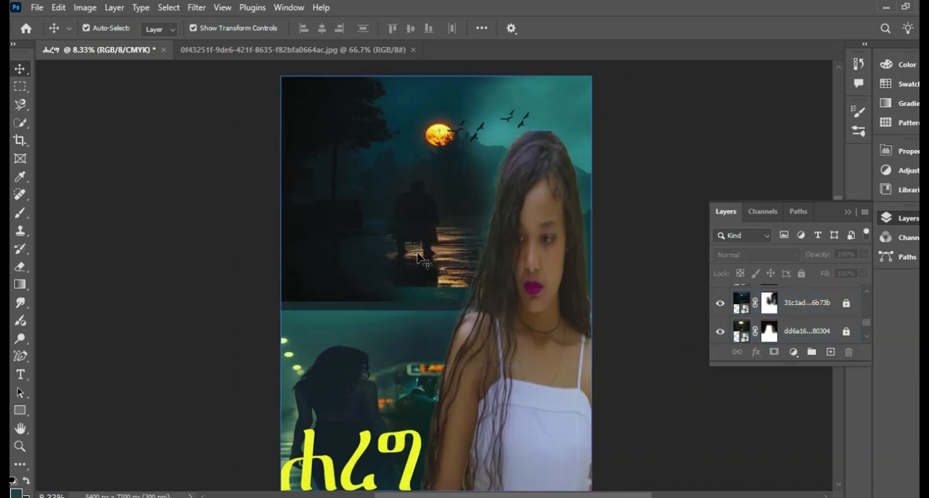
click(720, 303)
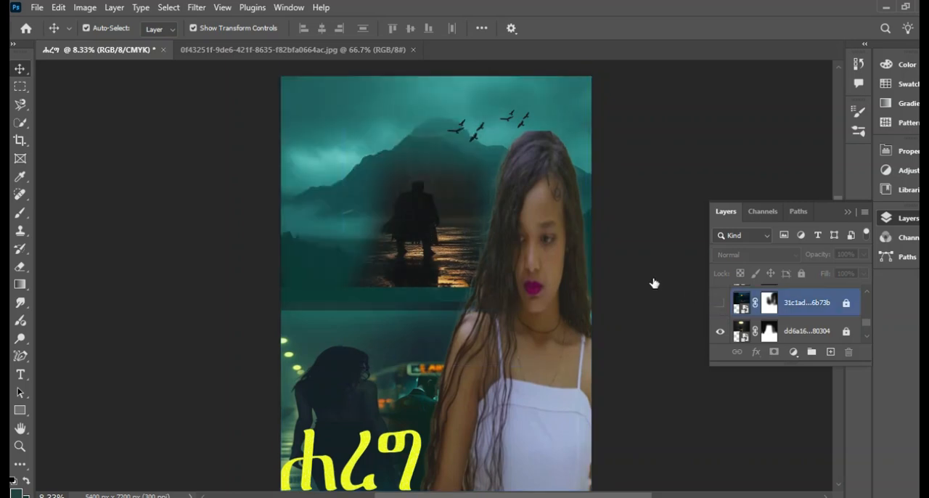
click(721, 305)
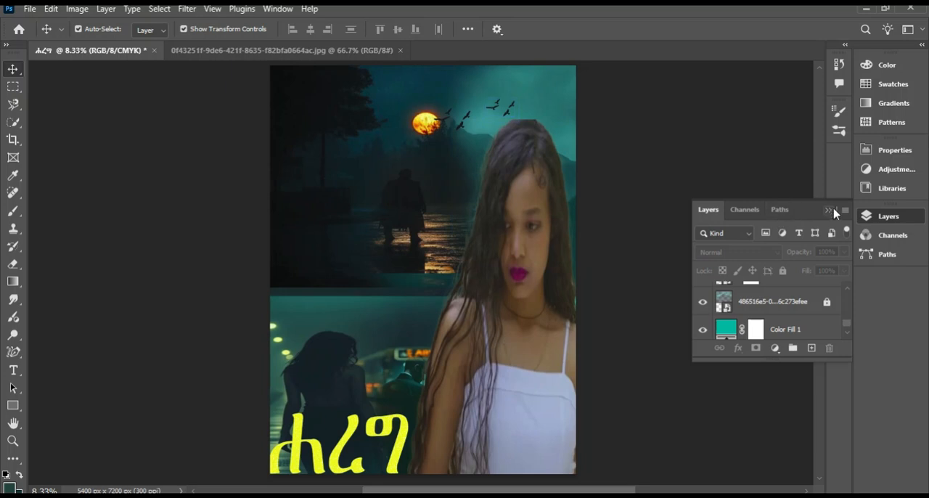
Save a JPEG copy of the poster as "ሐረግ poster" in the desktop's New folder at maximum quality 12
click(831, 210)
click(29, 9)
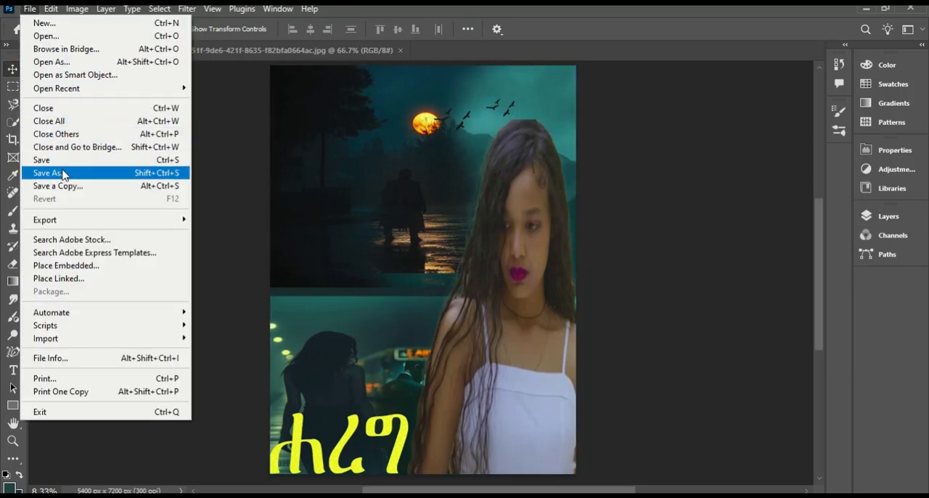
click(63, 173)
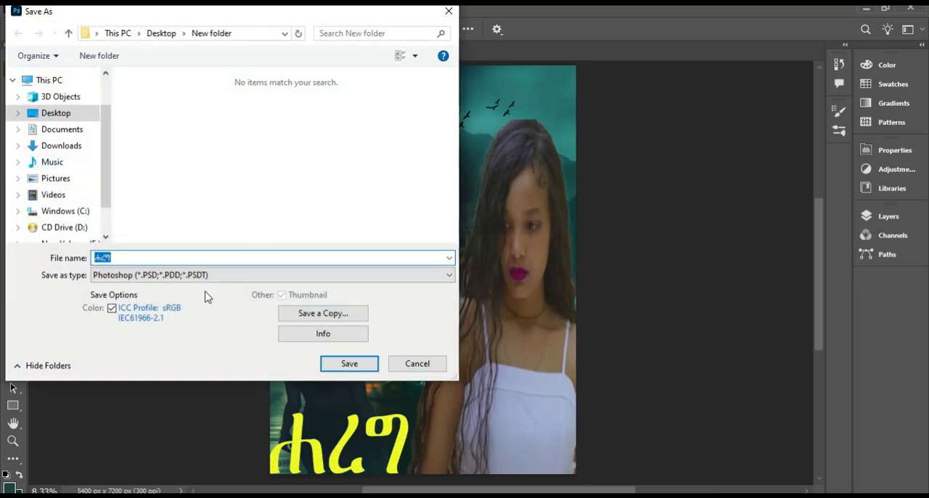
click(325, 315)
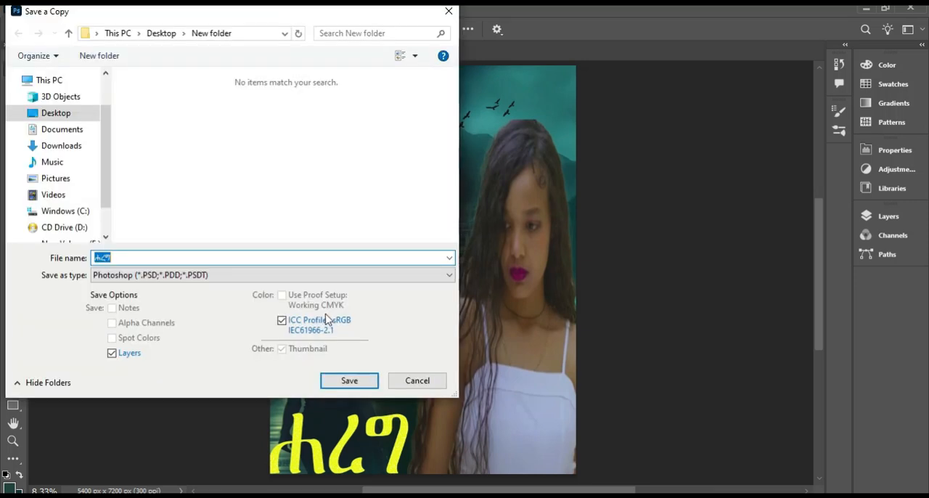
click(209, 276)
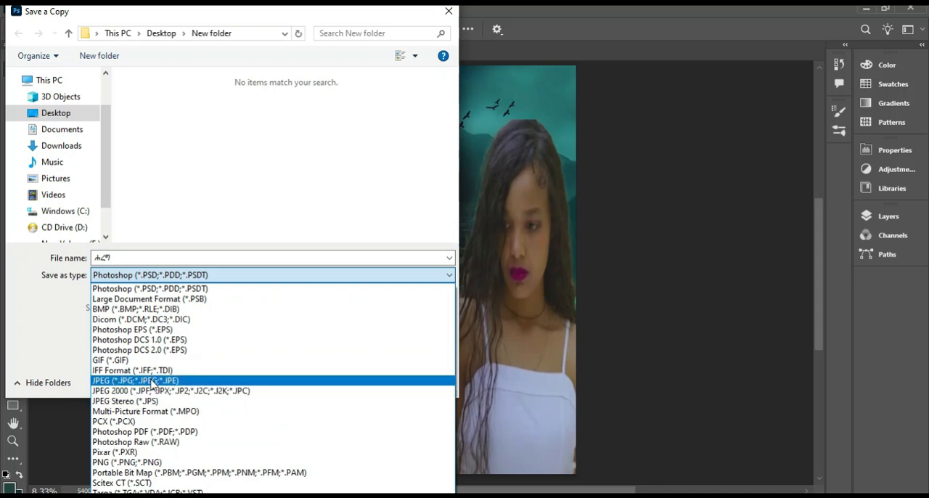
click(153, 382)
double_click(140, 258)
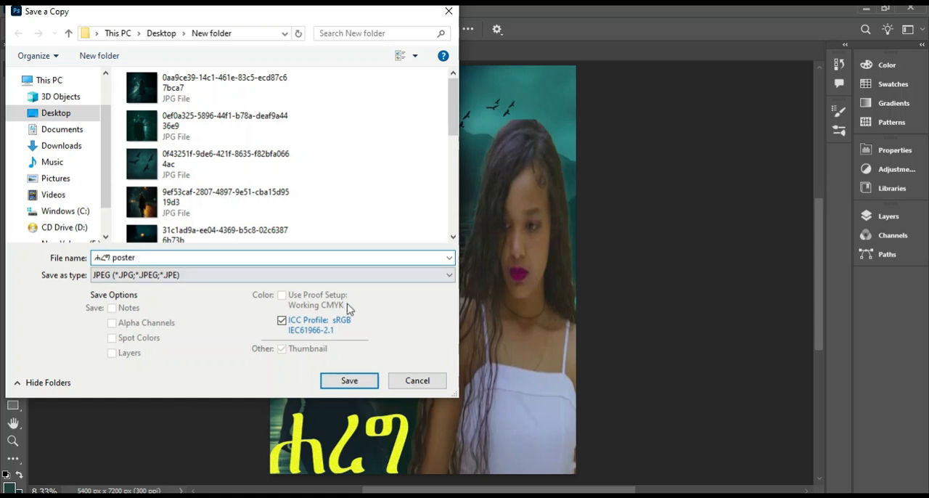
click(351, 382)
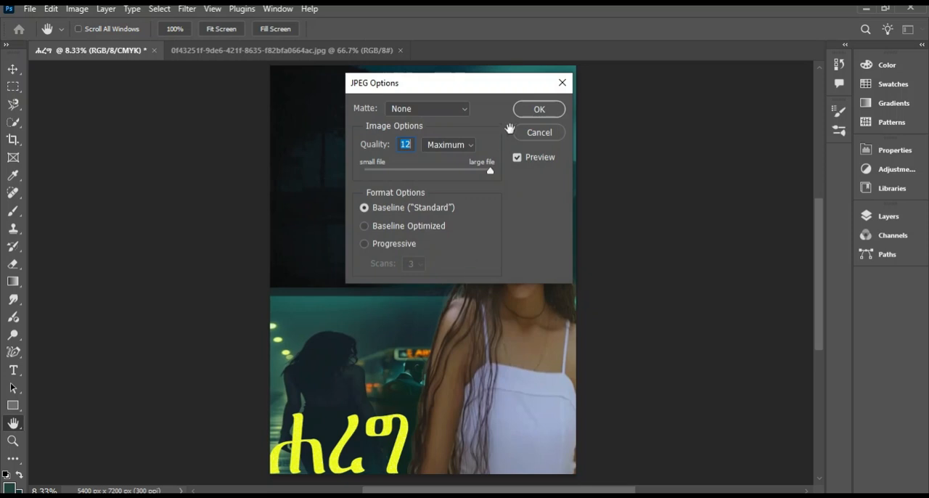
click(539, 110)
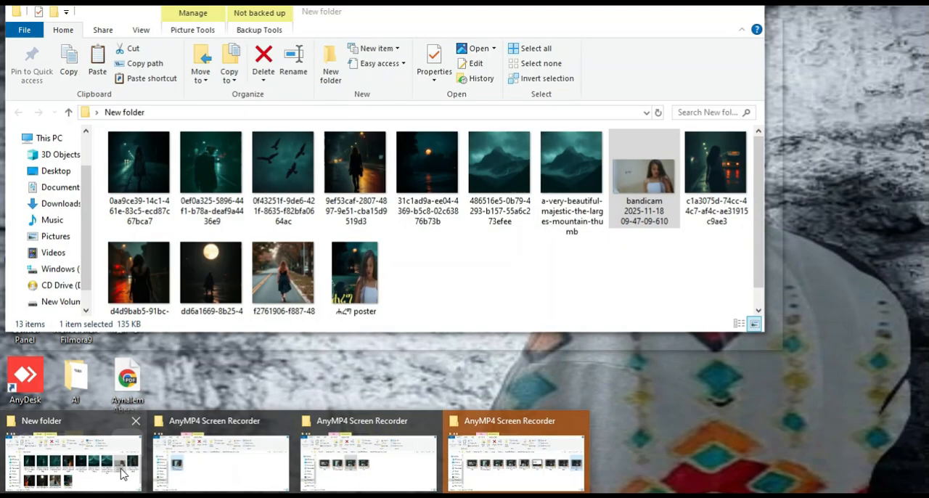
Switch to New folder in File Explorer and open the exported "ሐረግ poster" image in the photo viewer to check it
click(120, 475)
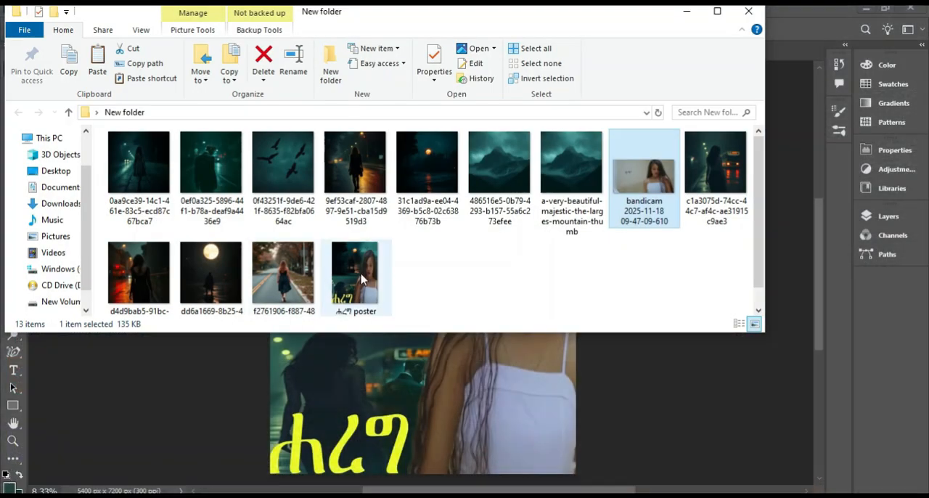
click(362, 279)
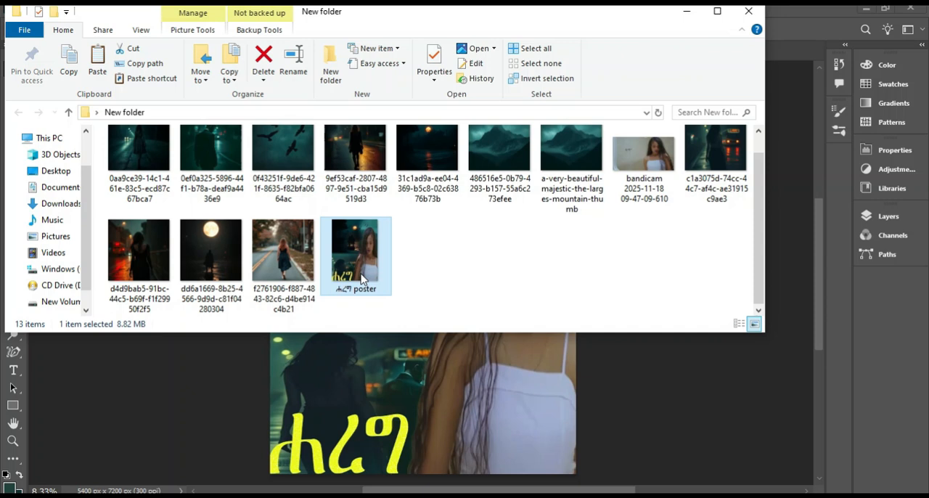
double_click(362, 279)
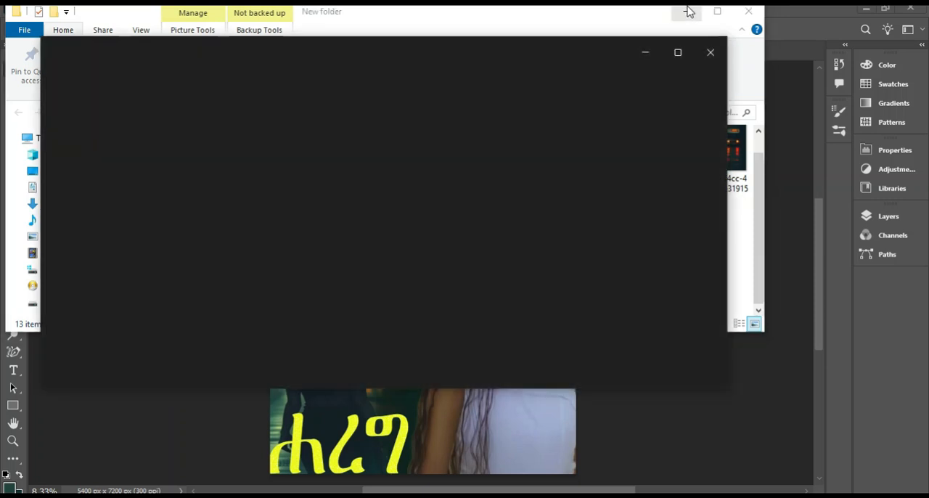
click(687, 11)
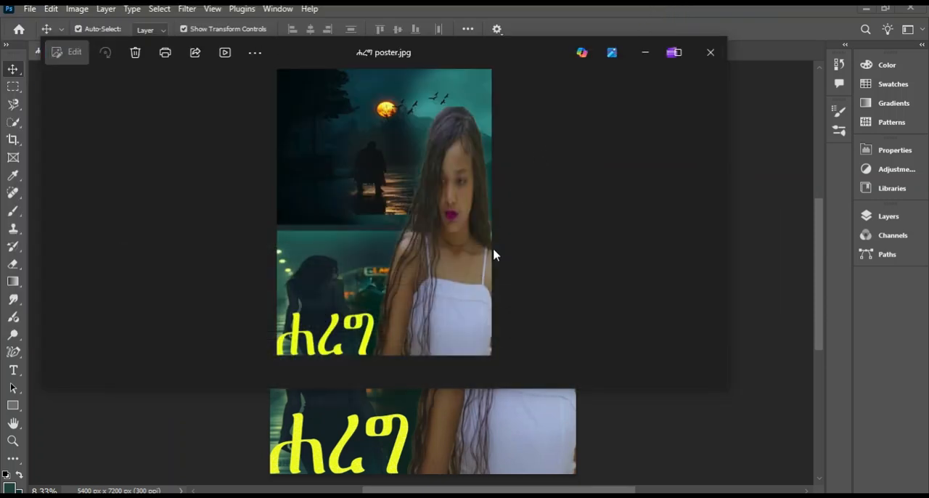
drag(431, 48, 498, 51)
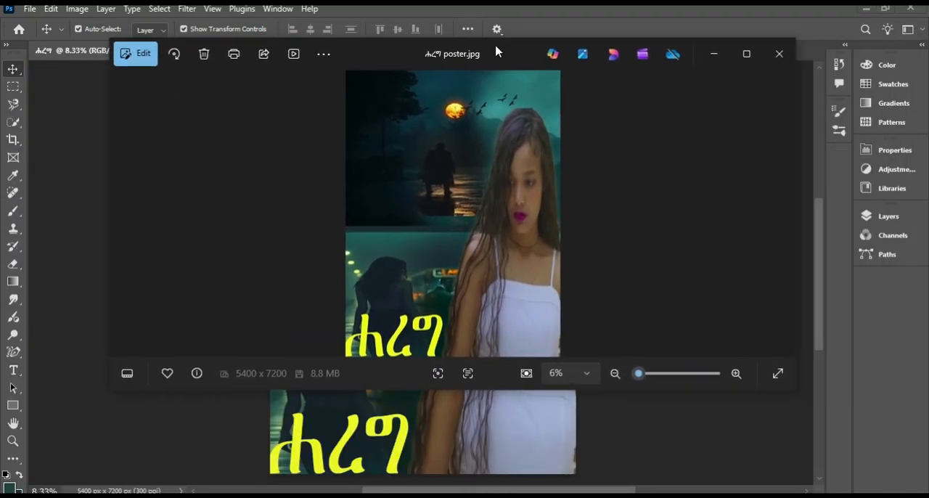